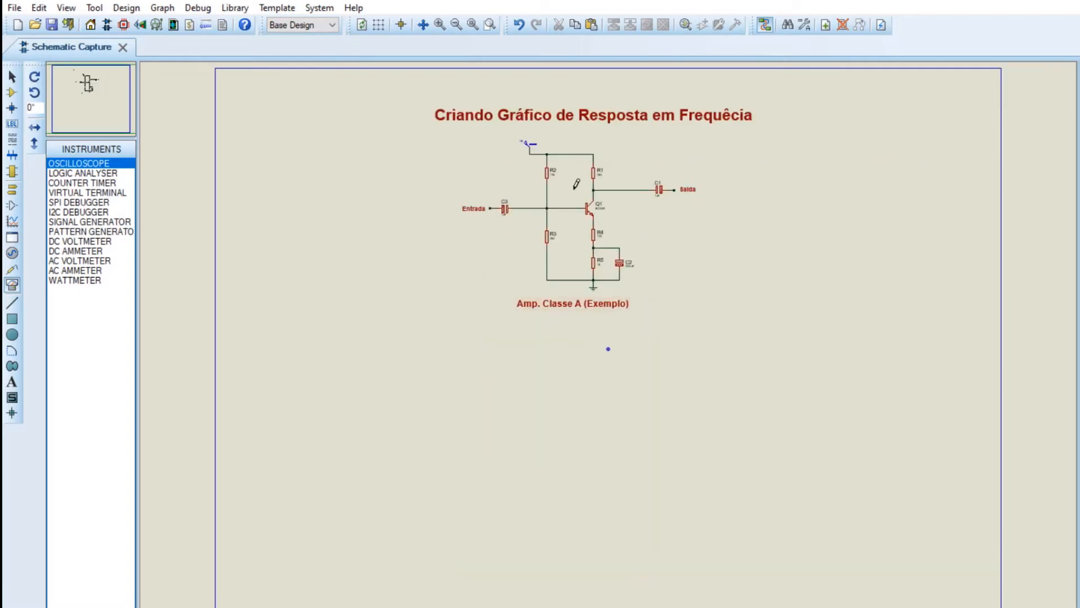
Place an oscilloscope beside the class A amplifier, above the Saída output.
scroll(607, 349, up, 2)
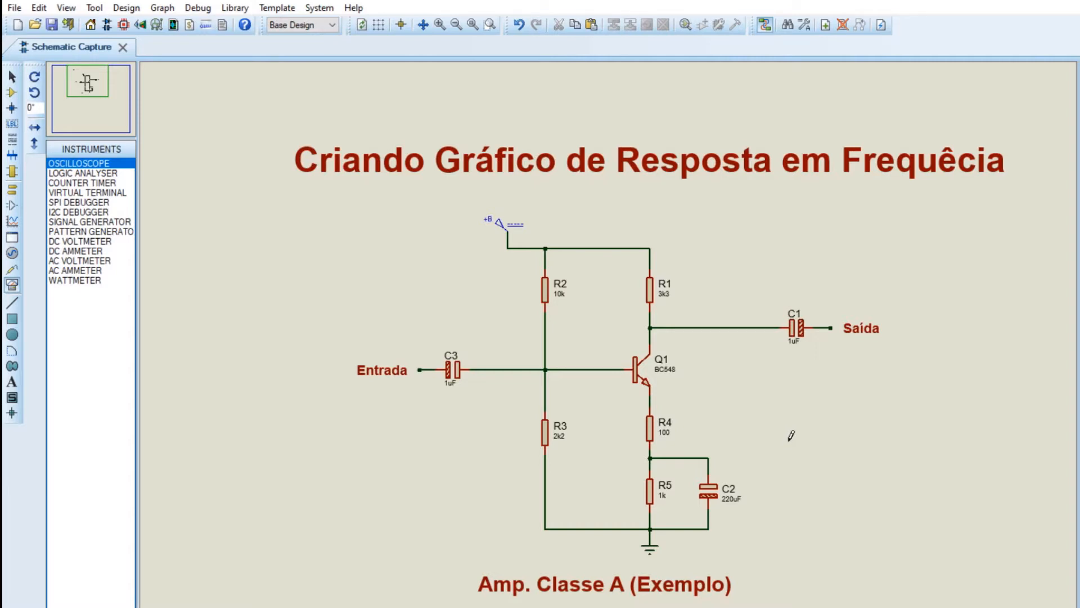
drag(771, 399, 774, 355)
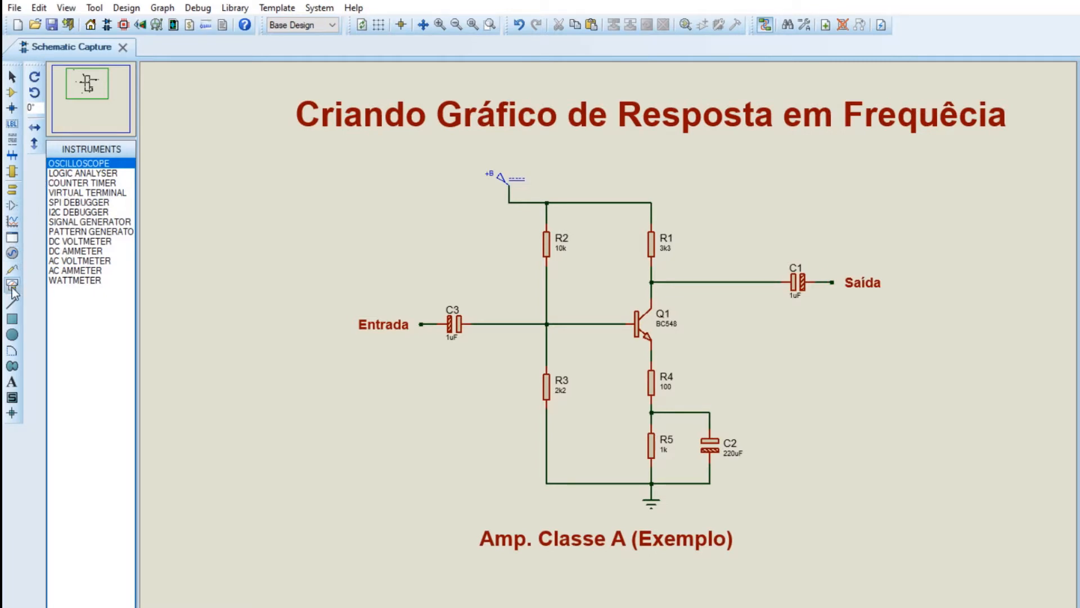
click(79, 163)
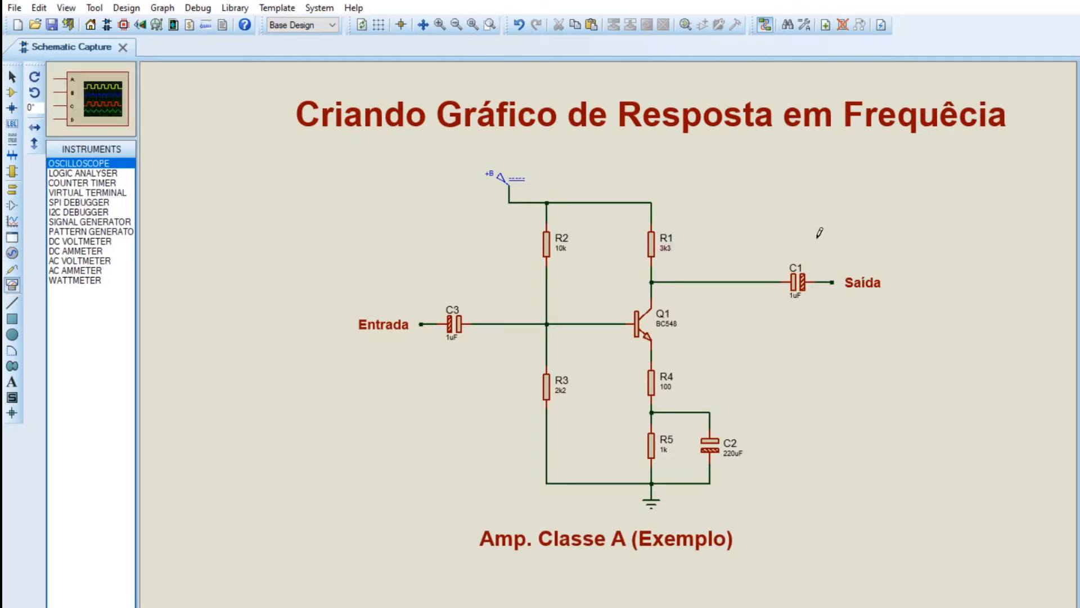
click(900, 230)
click(963, 241)
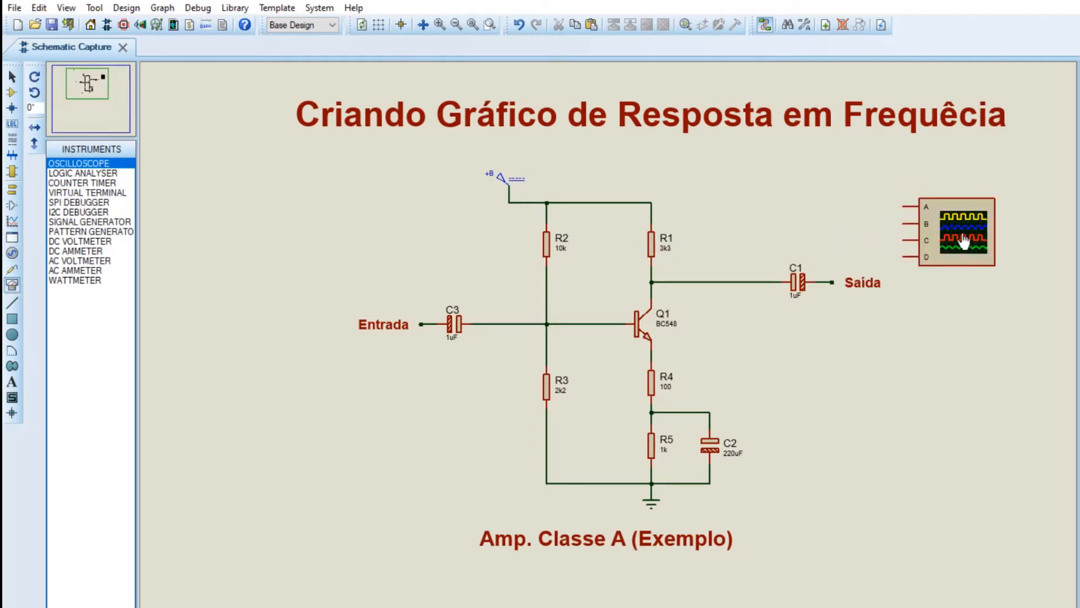
Wire oscilloscope channel A to the Entrada line before C3 and channel B to the collector line before C1.
click(903, 206)
click(739, 207)
click(740, 148)
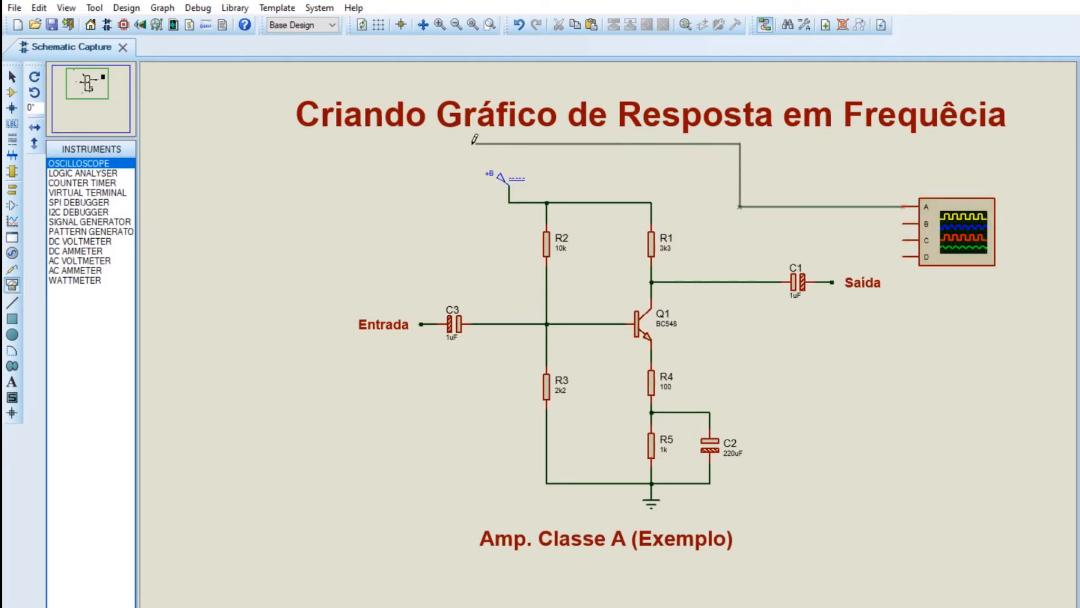
click(433, 324)
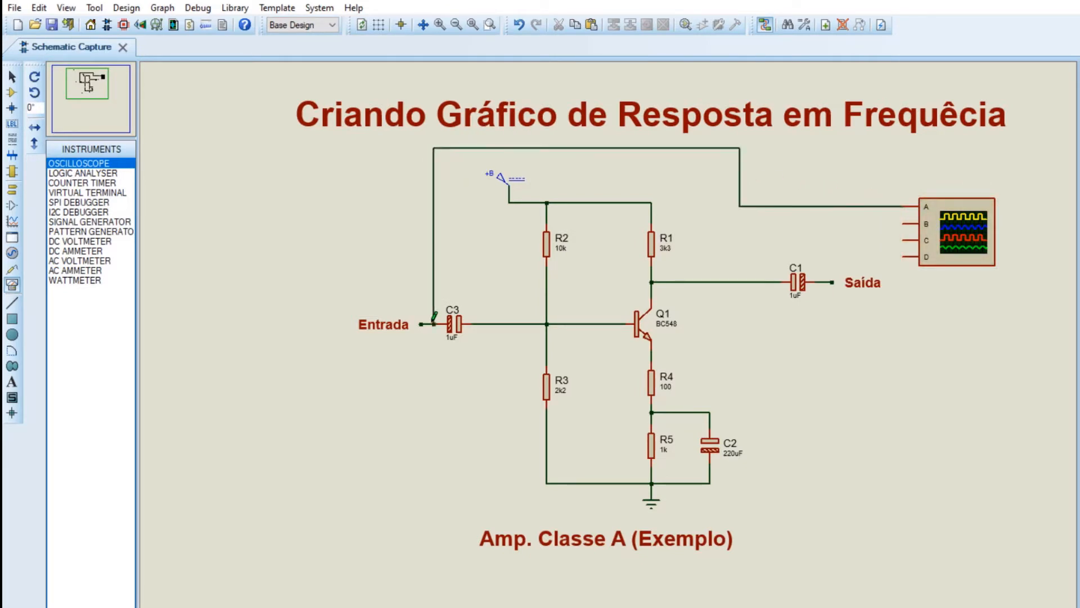
click(904, 224)
click(753, 281)
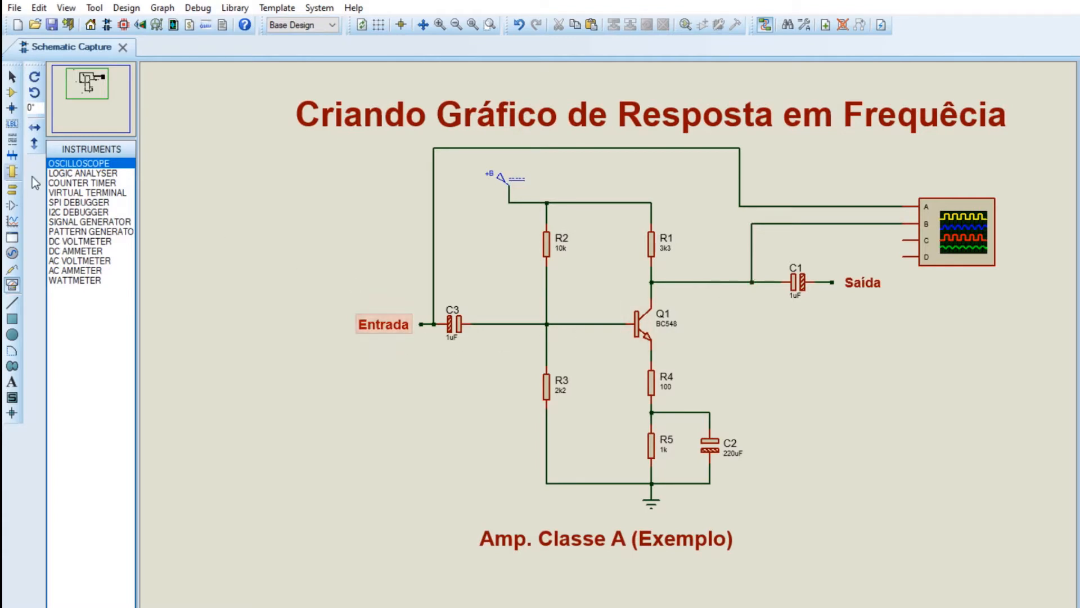
Place a signal generator above the Entrada label and wire its positive output to the amplifier's input.
click(66, 222)
click(295, 282)
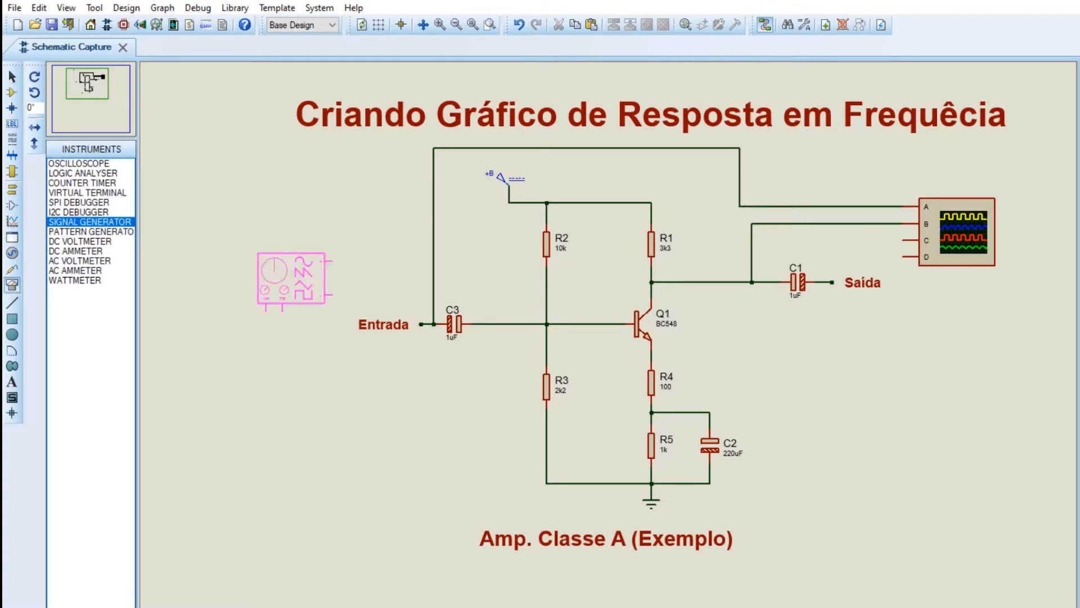
click(303, 274)
click(341, 251)
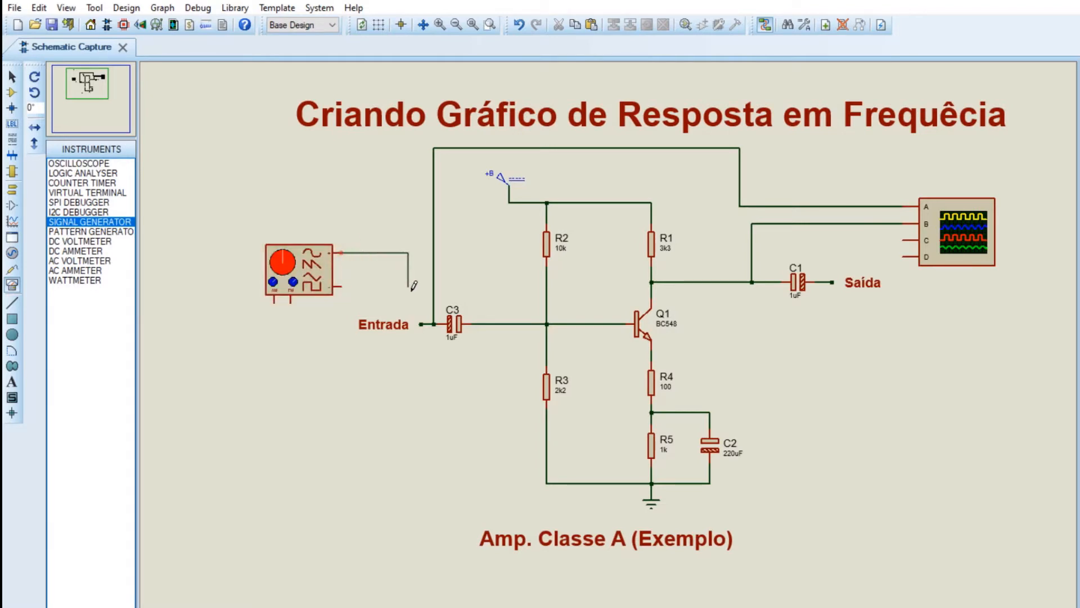
click(422, 323)
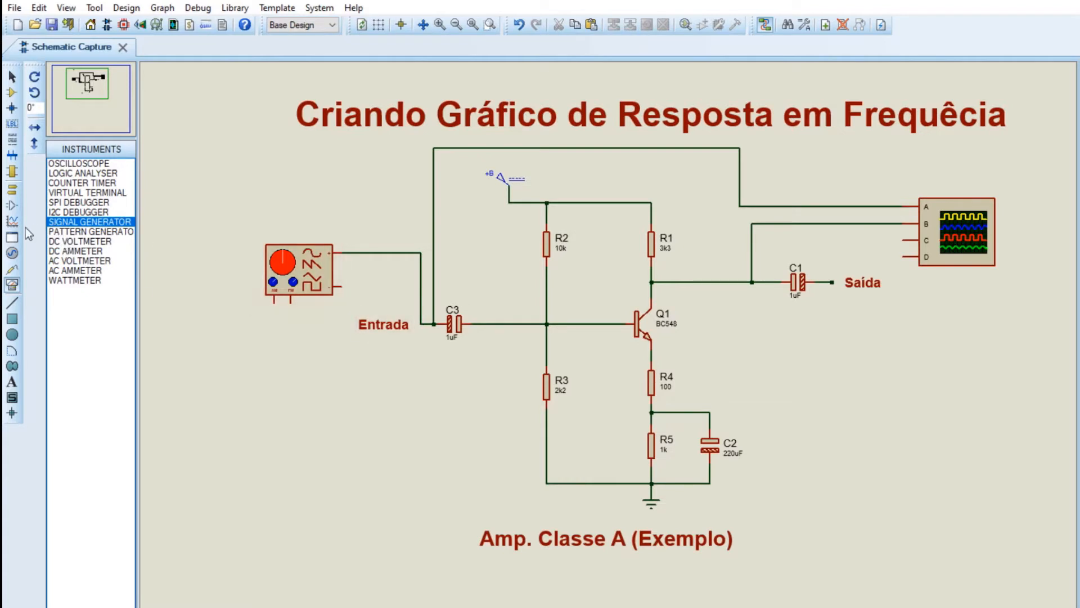
Add a ground terminal next to the signal generator and connect it to the generator's negative output.
click(12, 189)
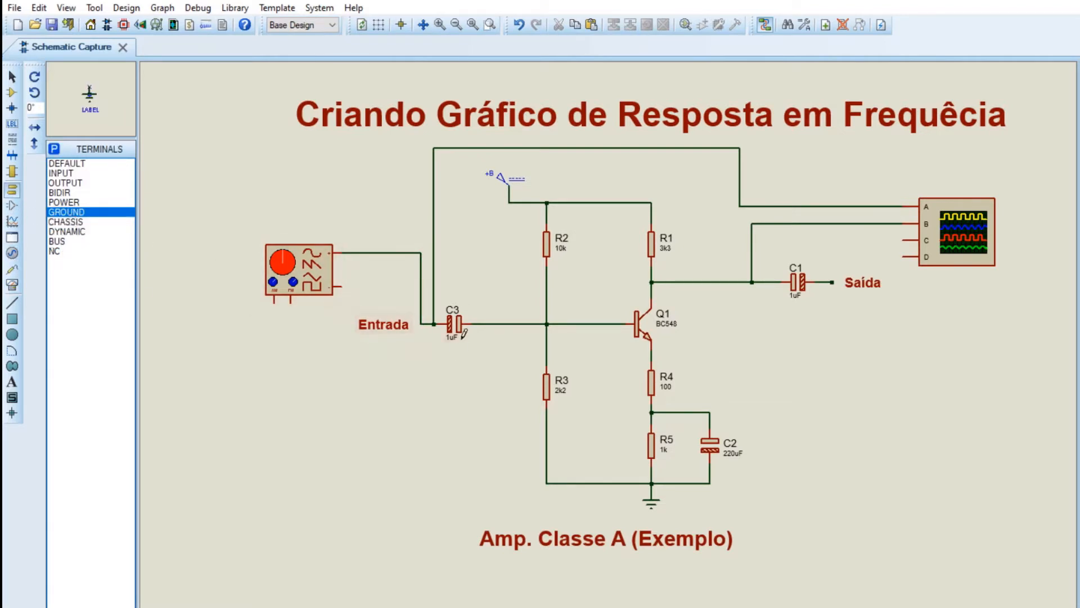
click(354, 289)
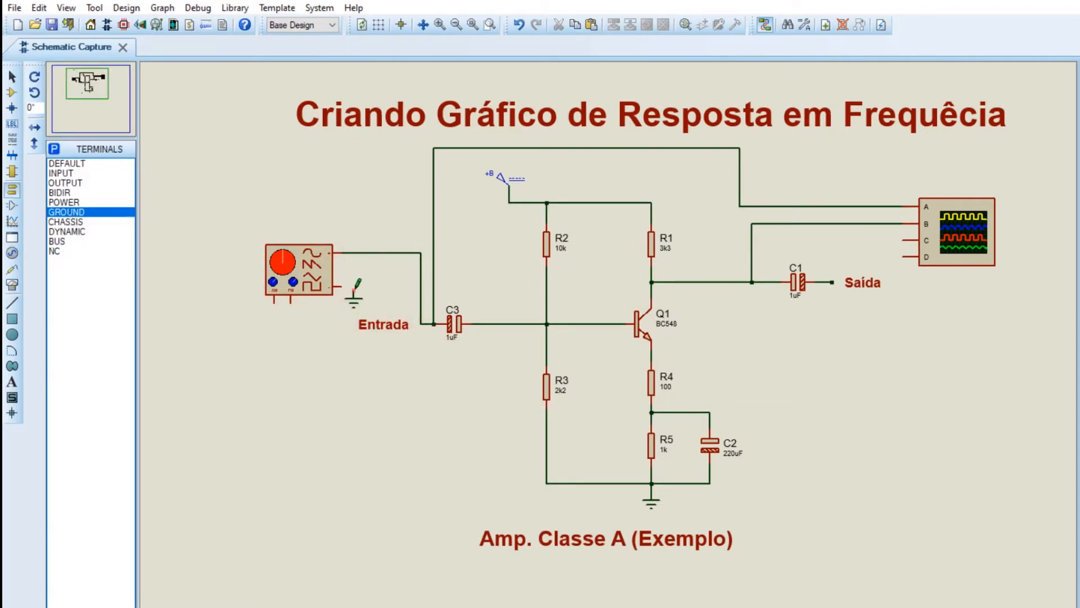
click(354, 287)
click(343, 286)
Run the simulation, move the two instrument windows apart, and set the oscilloscope timebase to 50 ms per division.
key(F12)
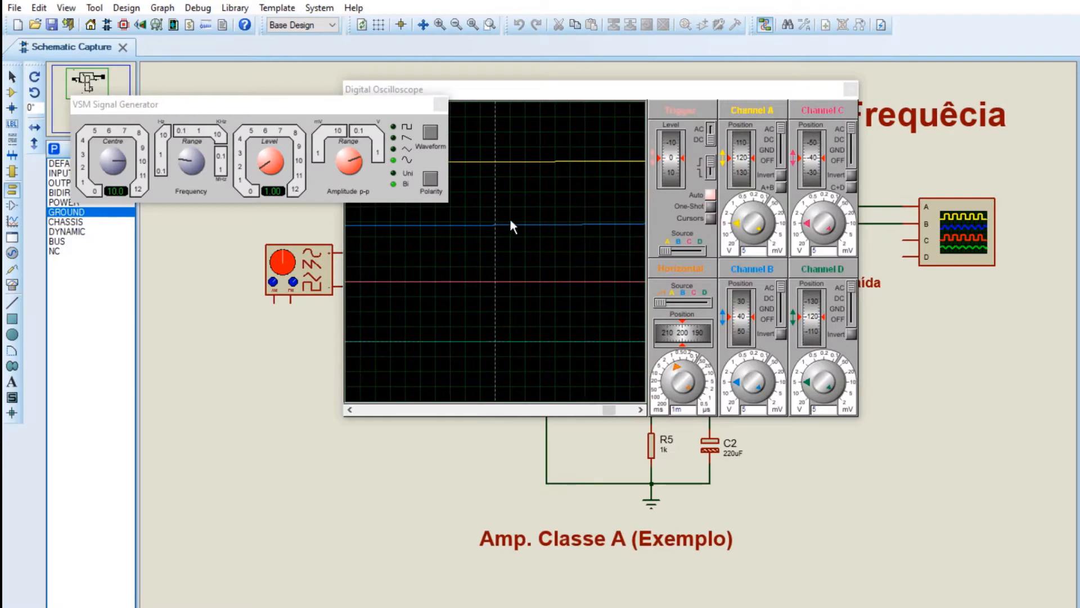
drag(599, 96, 526, 268)
drag(336, 106, 578, 129)
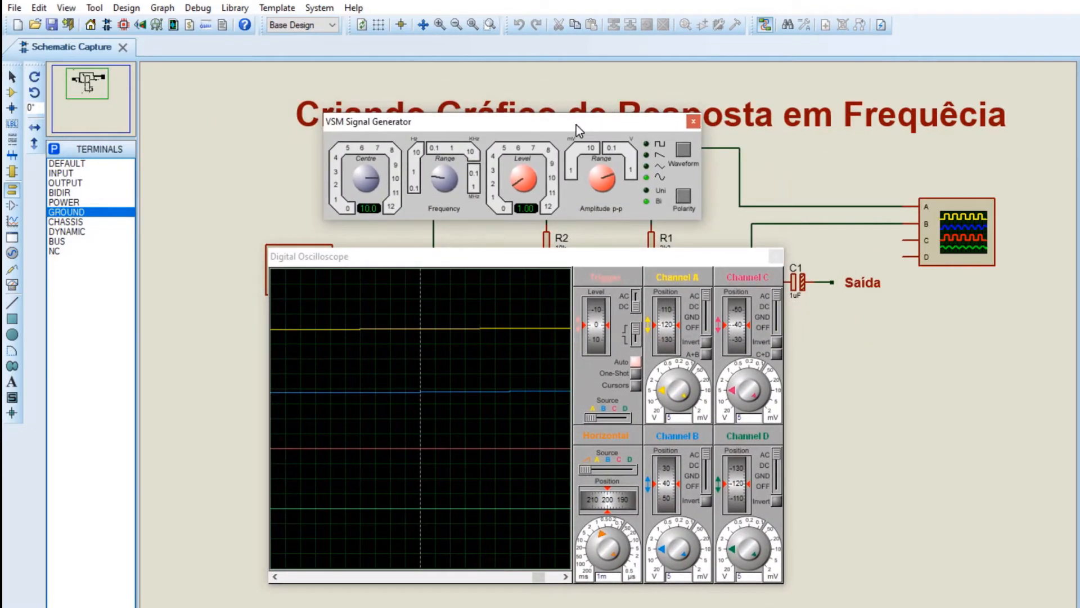
drag(601, 531, 584, 562)
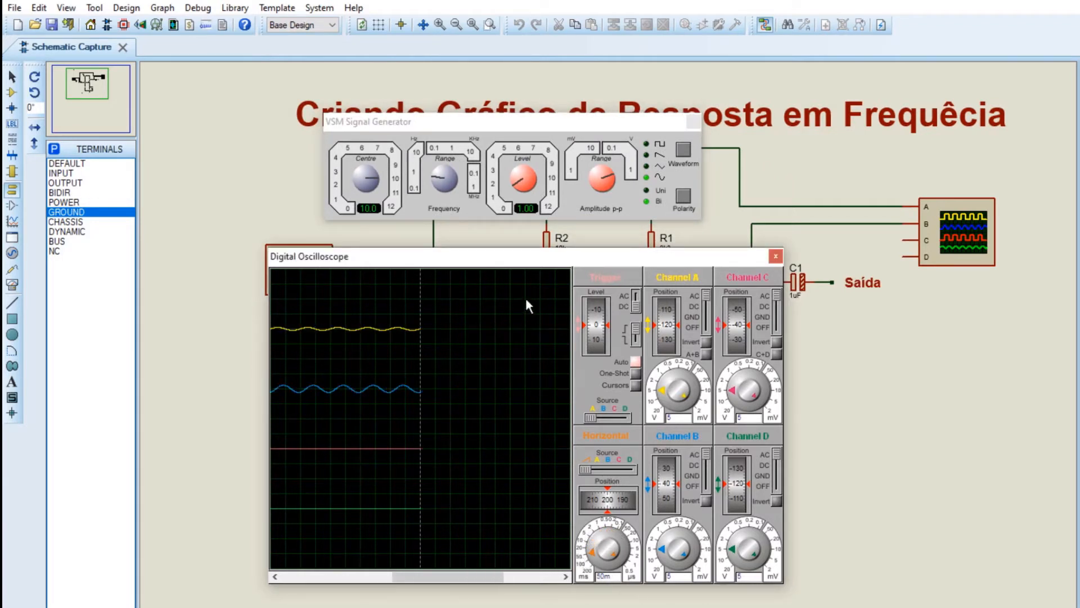
Set the signal generator to 100 Hz with a 100 mV level and the oscilloscope timebase to 2 ms per division.
click(437, 181)
drag(437, 181, 437, 174)
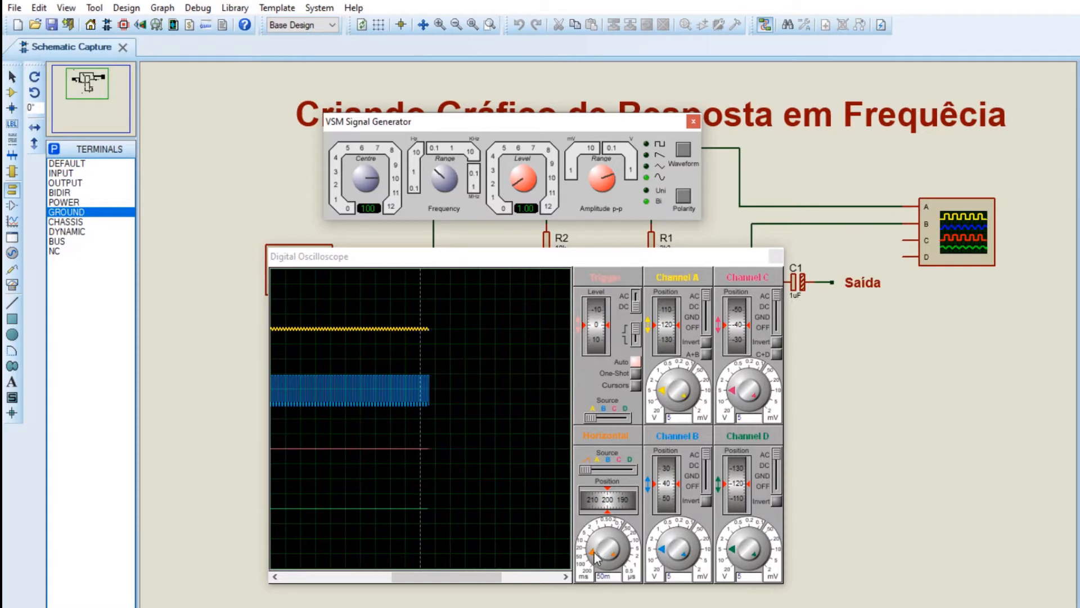
drag(592, 552, 598, 537)
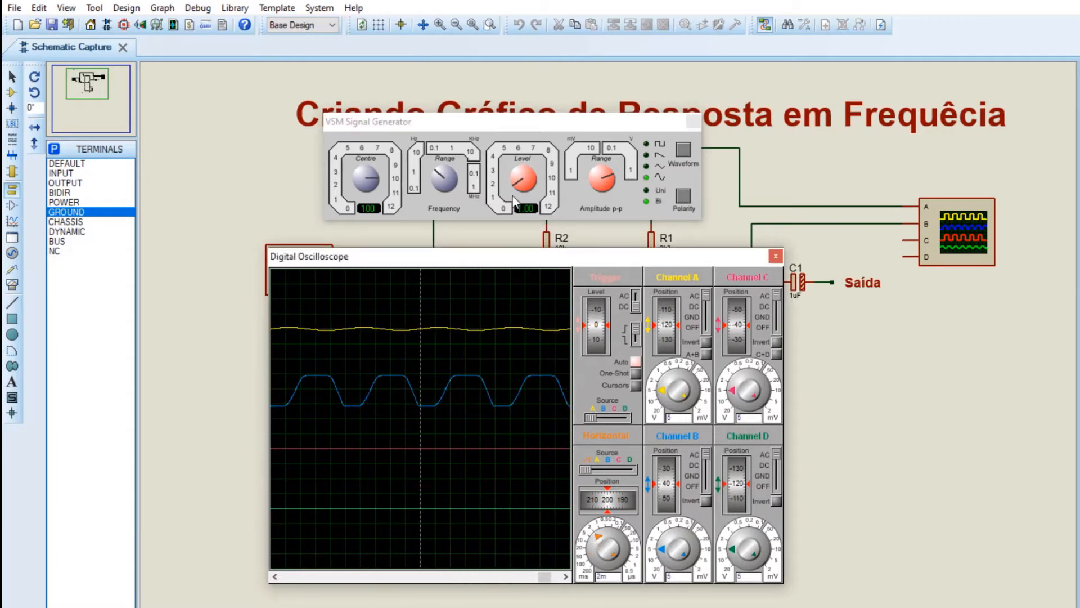
click(514, 195)
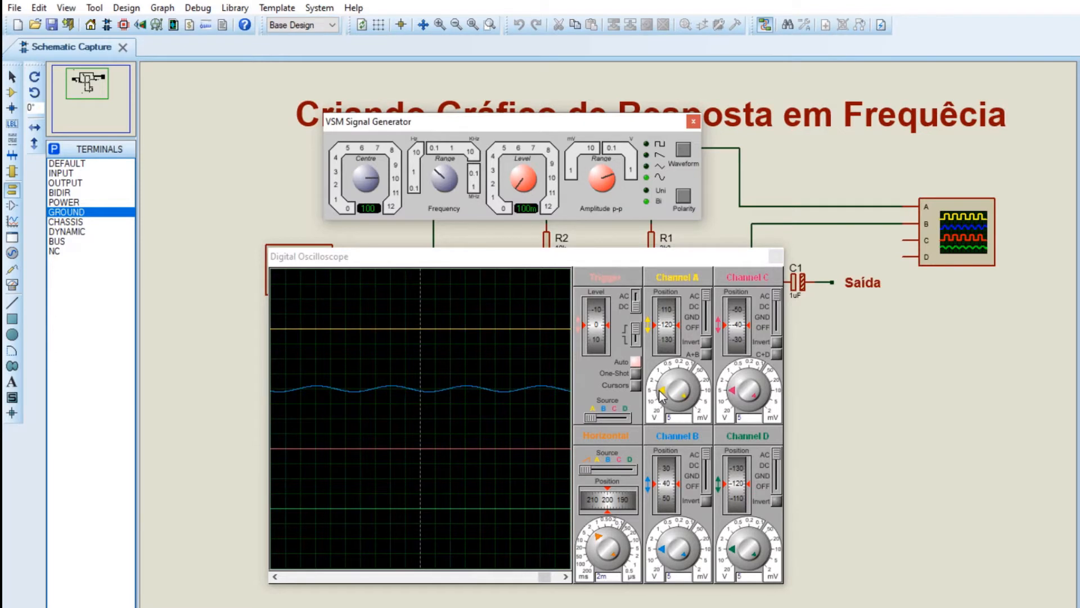
Set the vertical scale of oscilloscope channels A and B to 0.2 V per division.
drag(662, 395, 667, 382)
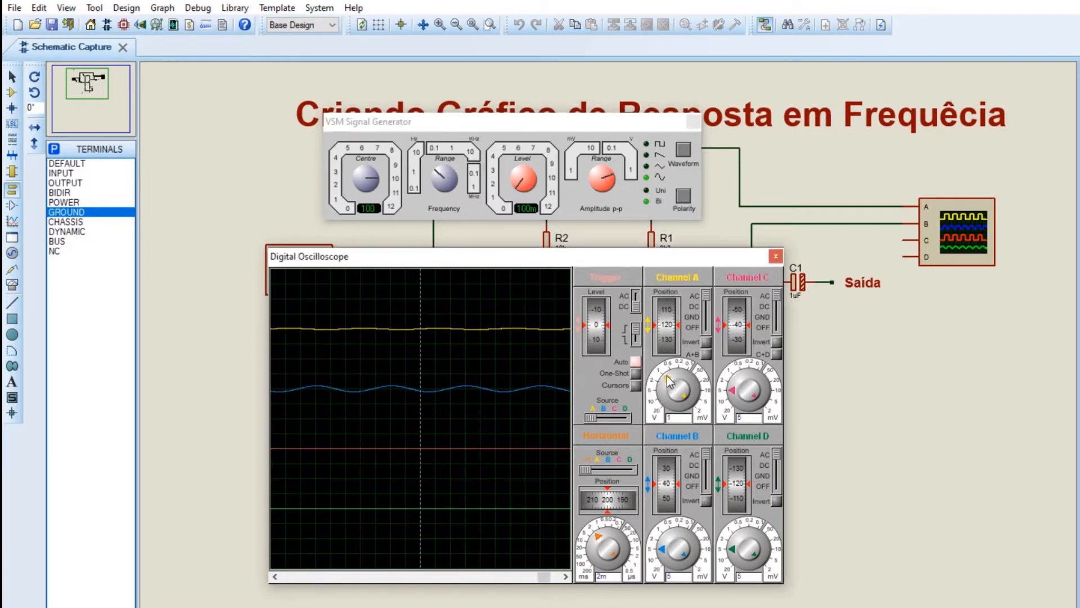
click(669, 381)
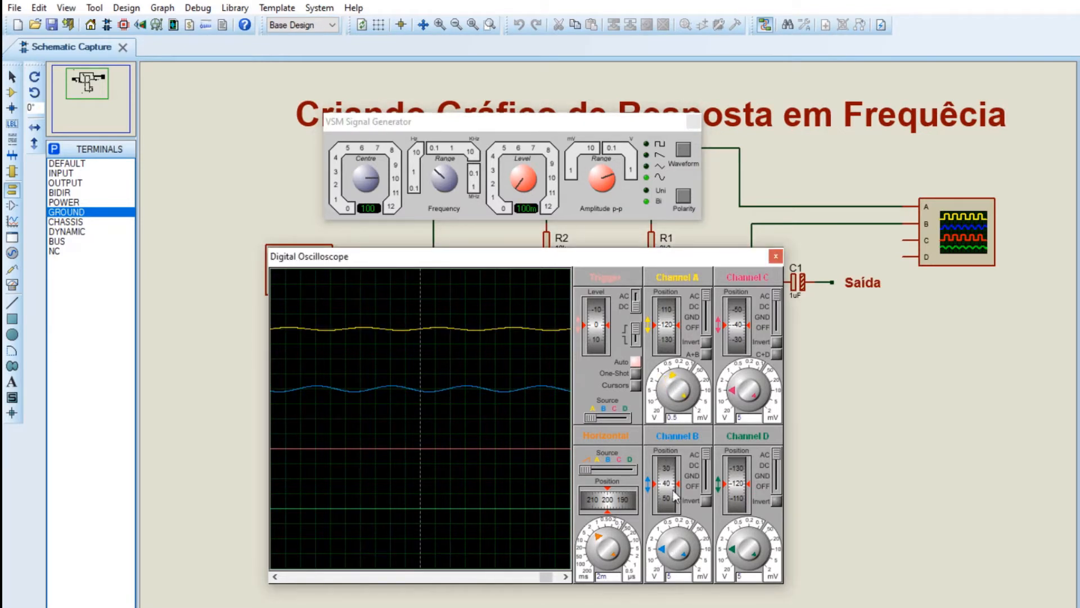
click(673, 538)
click(672, 537)
click(672, 537)
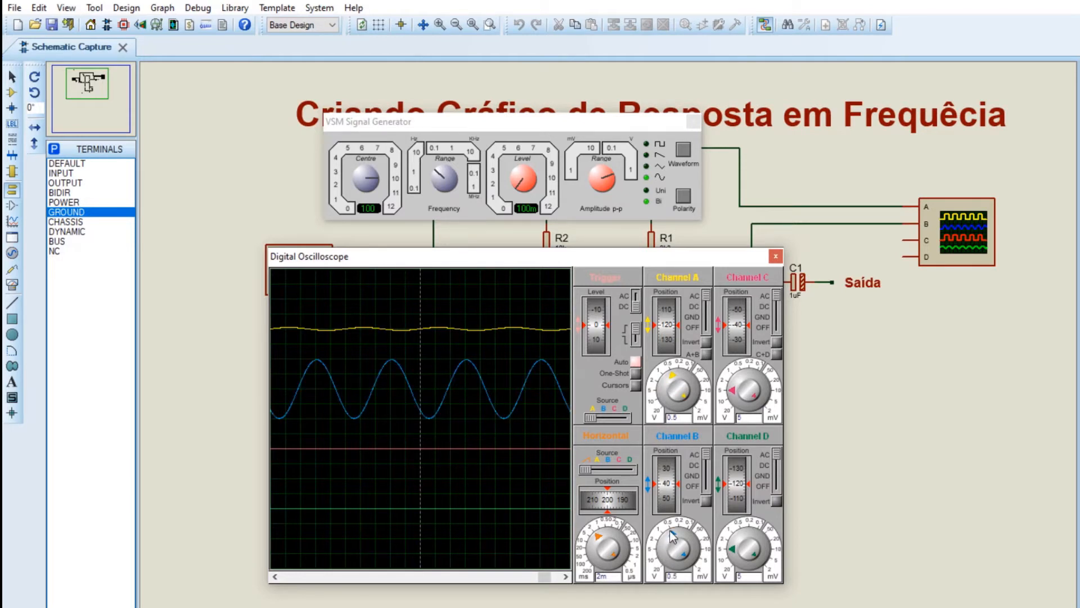
click(677, 385)
click(675, 536)
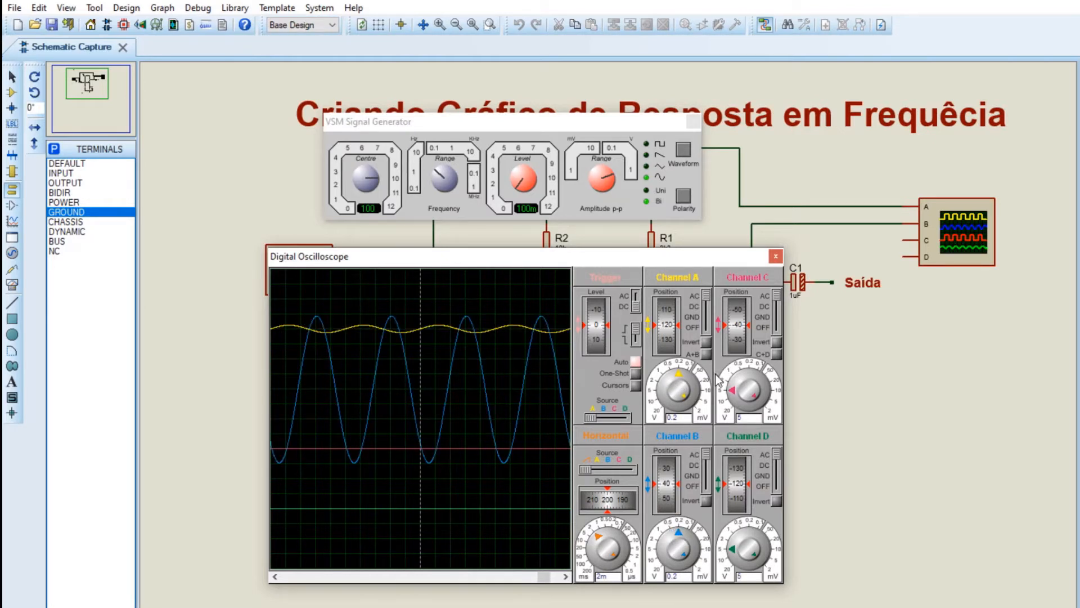
Switch off oscilloscope channels C and D and set the vertical position of channels A and B to 0.
drag(524, 124, 556, 126)
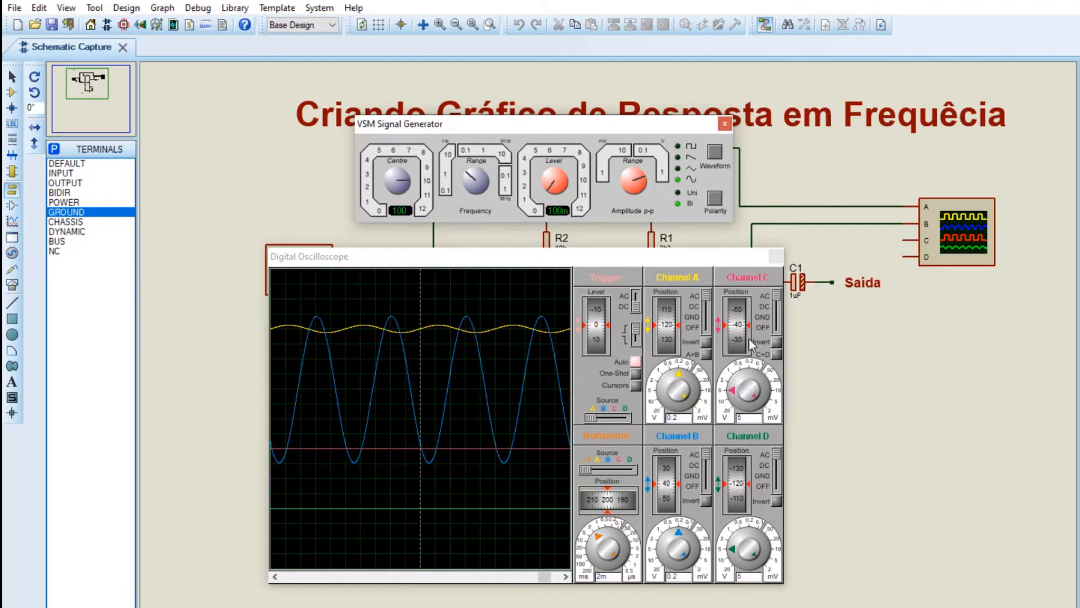
drag(774, 295, 777, 507)
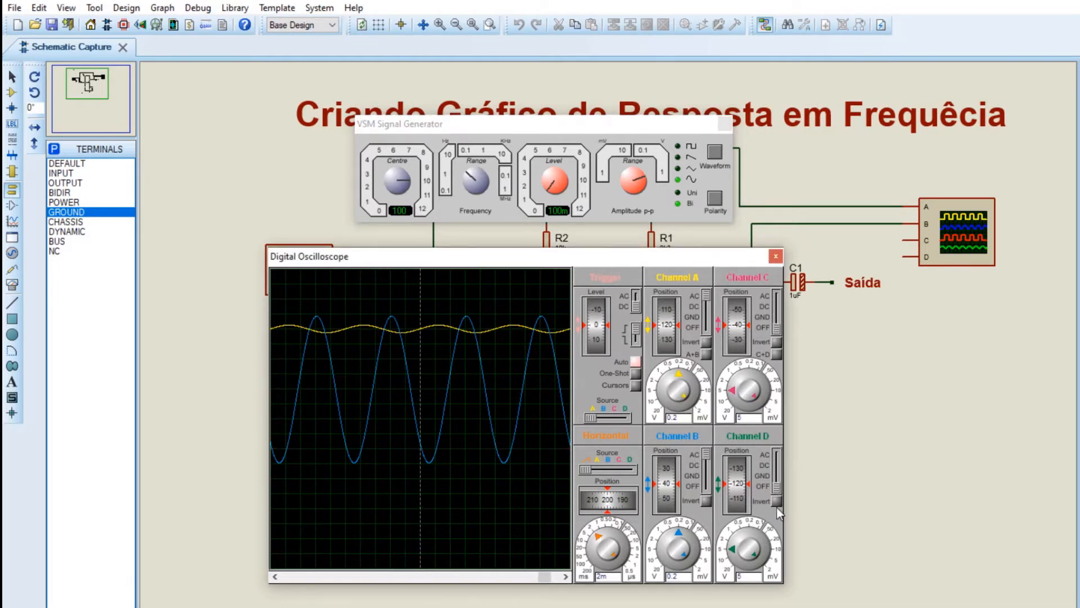
double_click(667, 486)
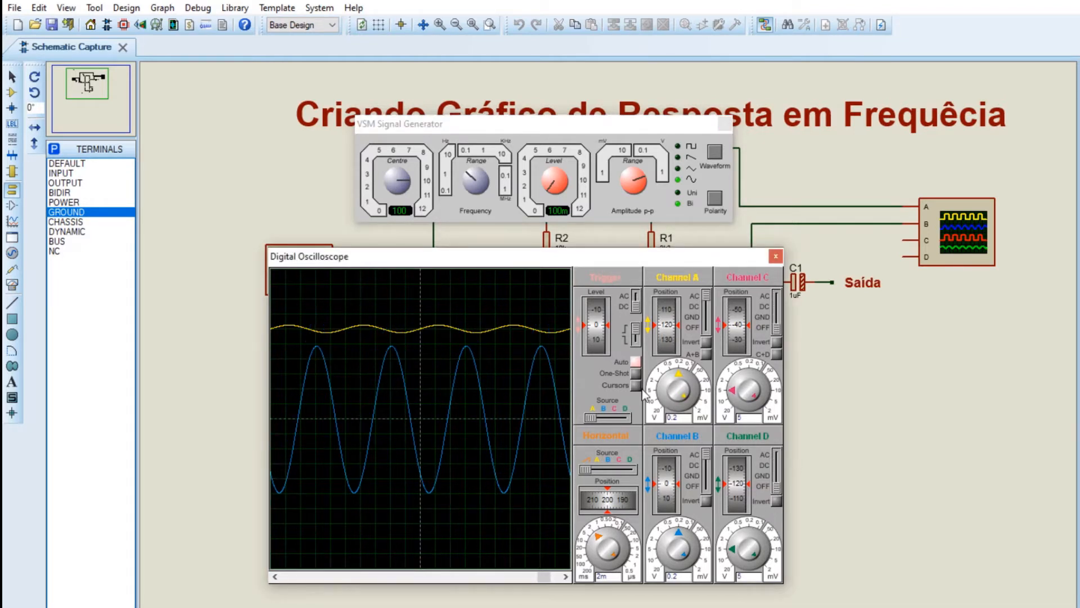
double_click(667, 328)
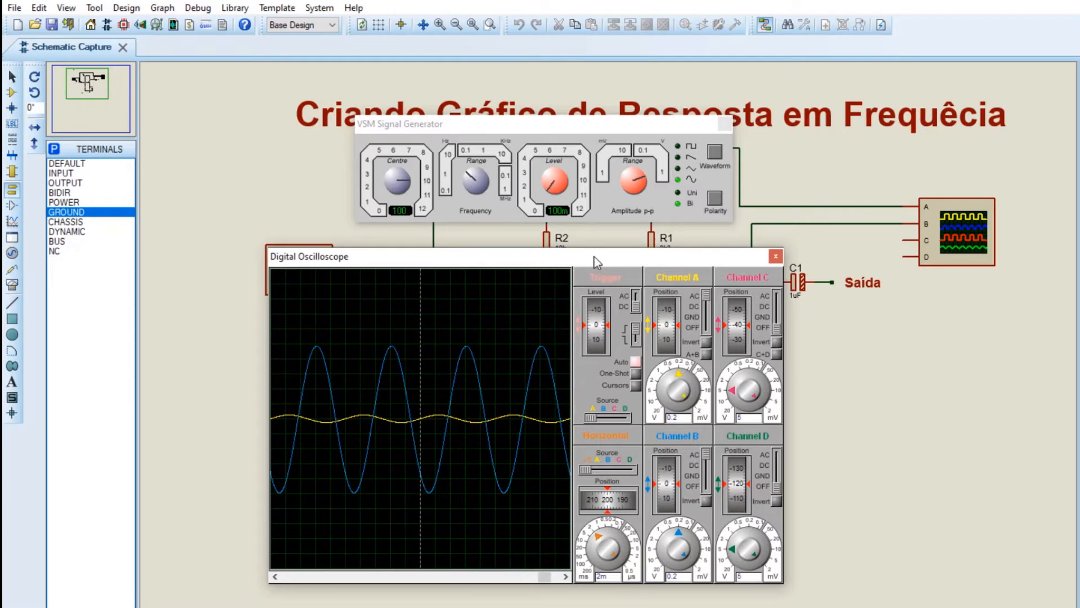
drag(594, 257, 662, 404)
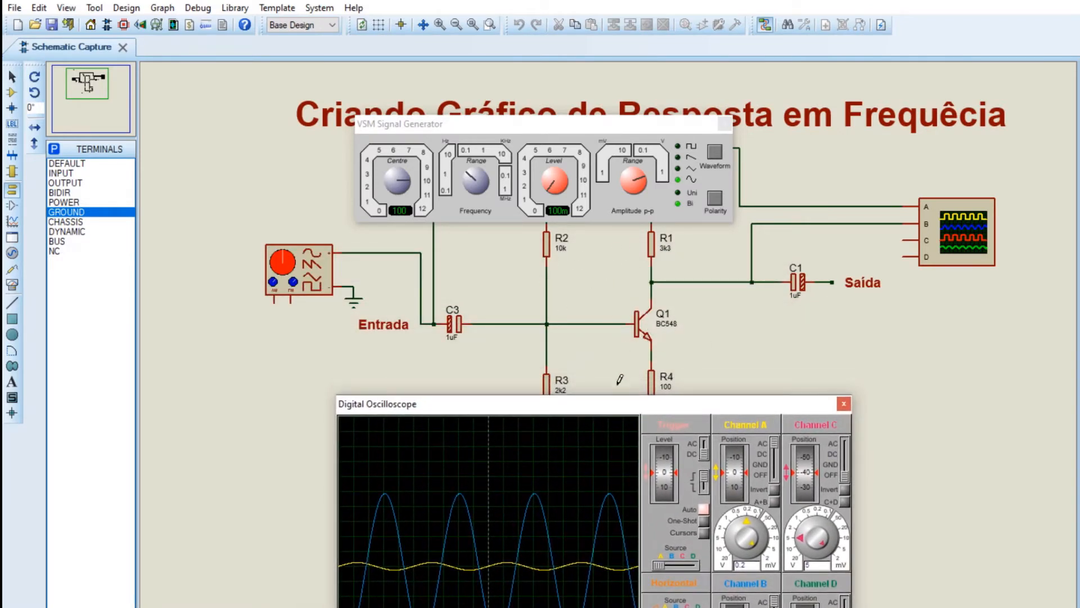
drag(608, 404, 569, 280)
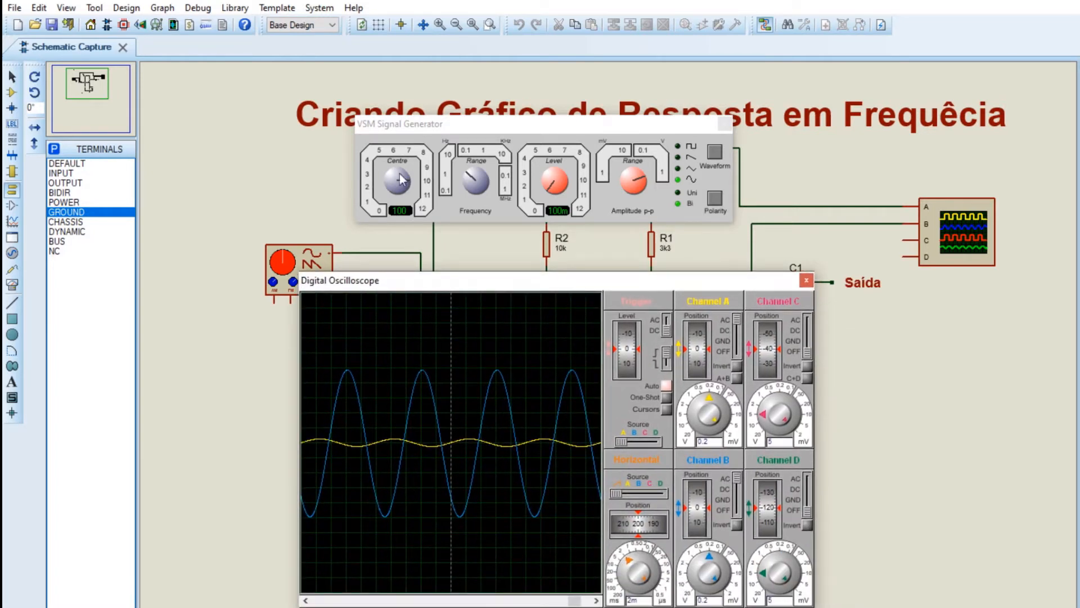
Set the signal generator to 120 Hz with a 130 mV amplitude and oscilloscope channel B to 0.5 V per division.
drag(409, 180, 451, 190)
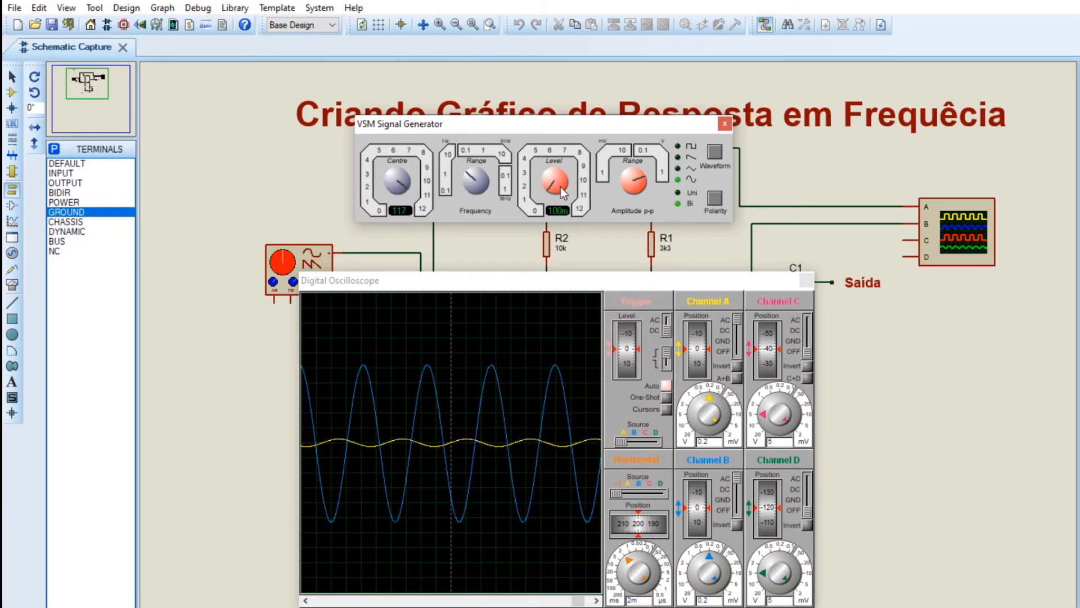
drag(645, 177, 641, 169)
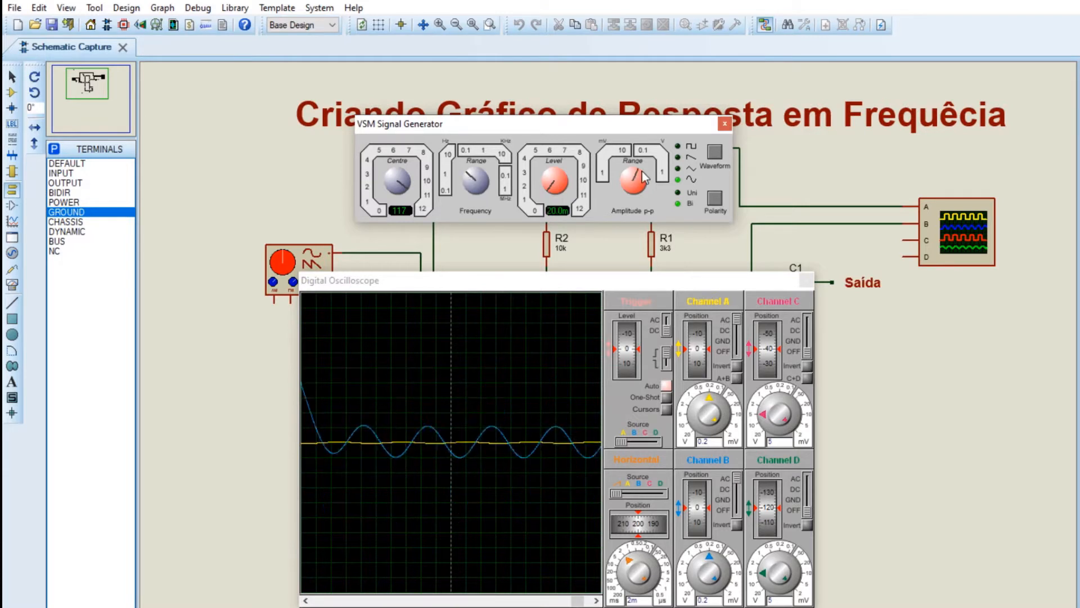
mouse_move(550, 189)
mouse_down()
mouse_move(542, 173)
mouse_move(538, 189)
mouse_up()
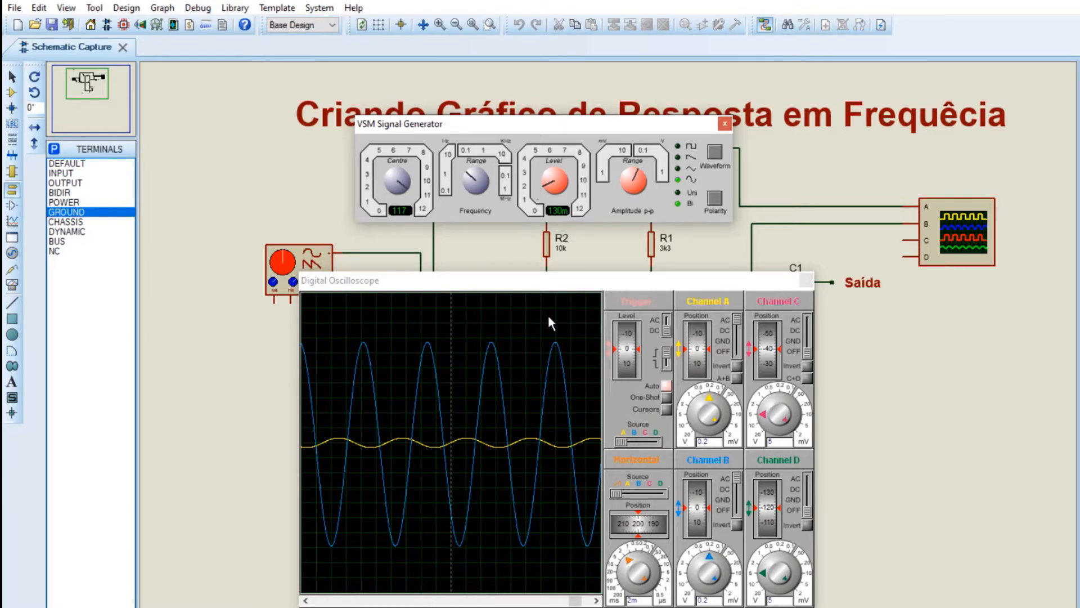
drag(588, 290, 563, 291)
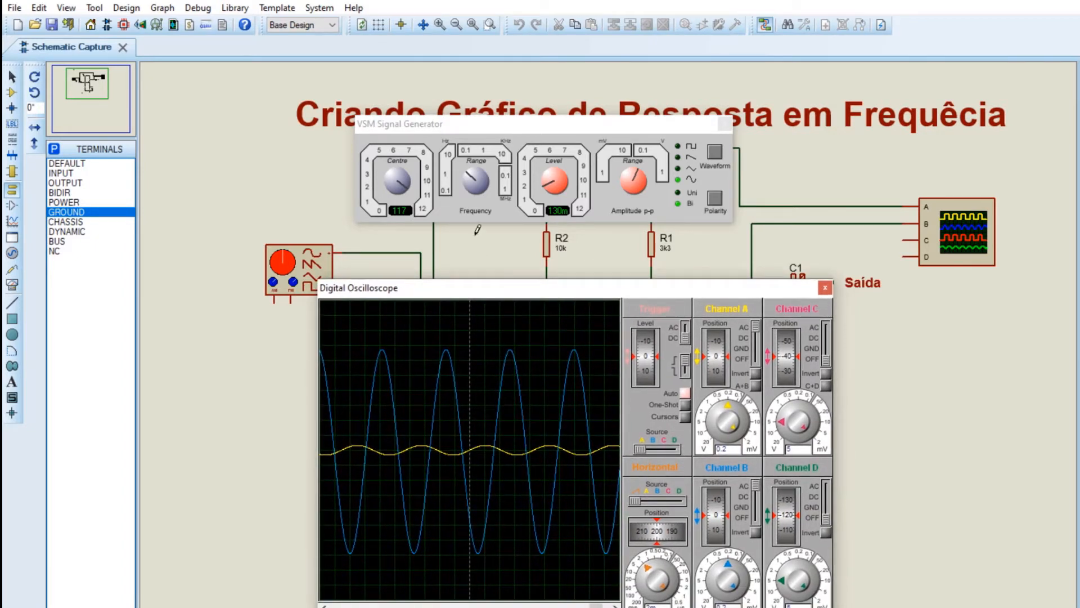
click(406, 188)
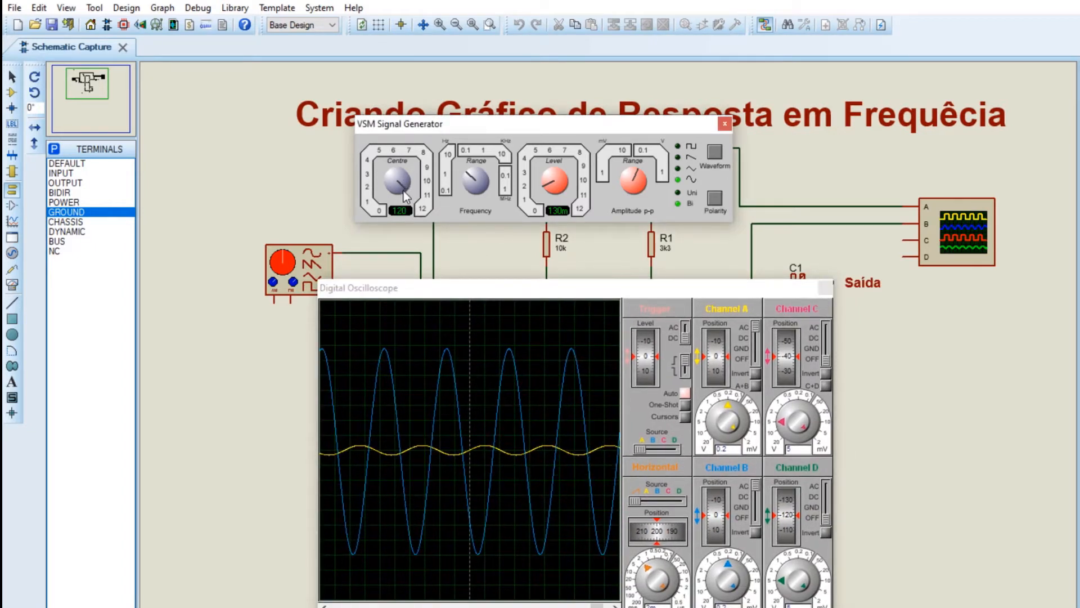
click(726, 566)
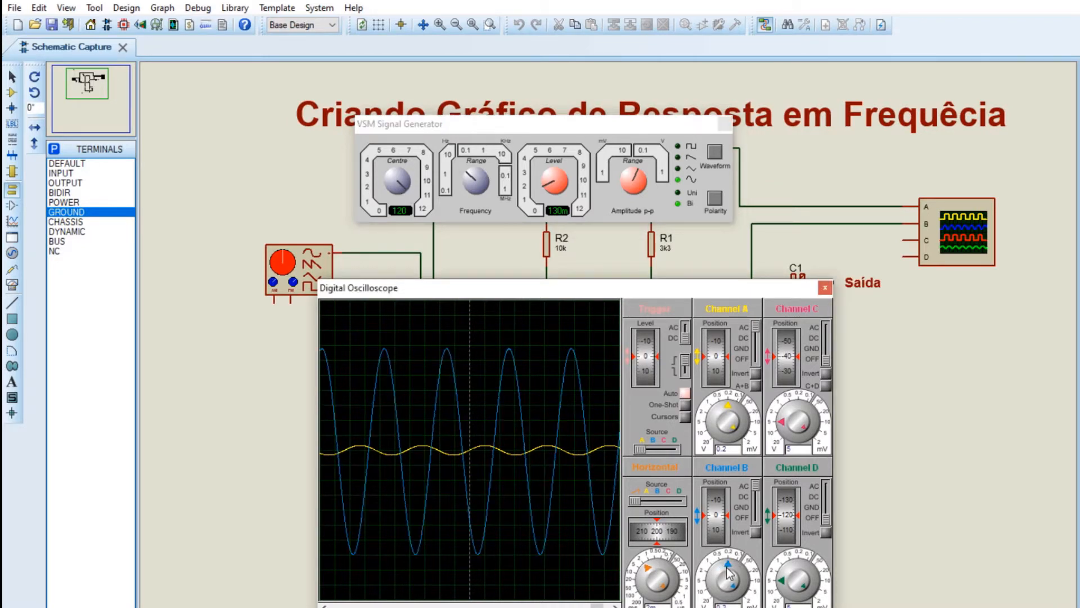
click(724, 566)
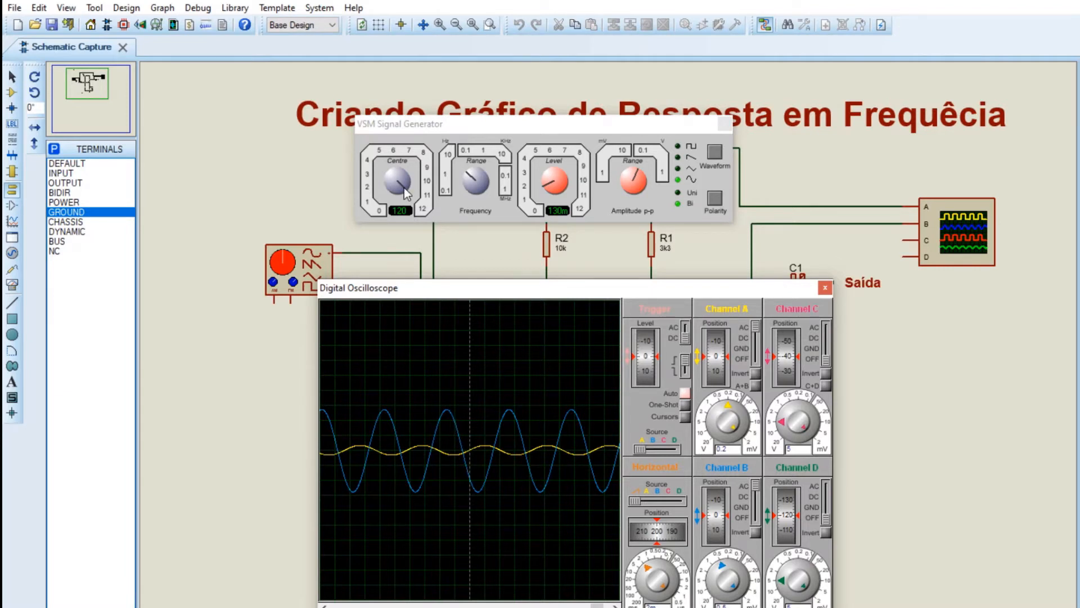
Set the signal generator to 29 Hz and the oscilloscope timebase to 10 ms per division.
drag(404, 186, 396, 186)
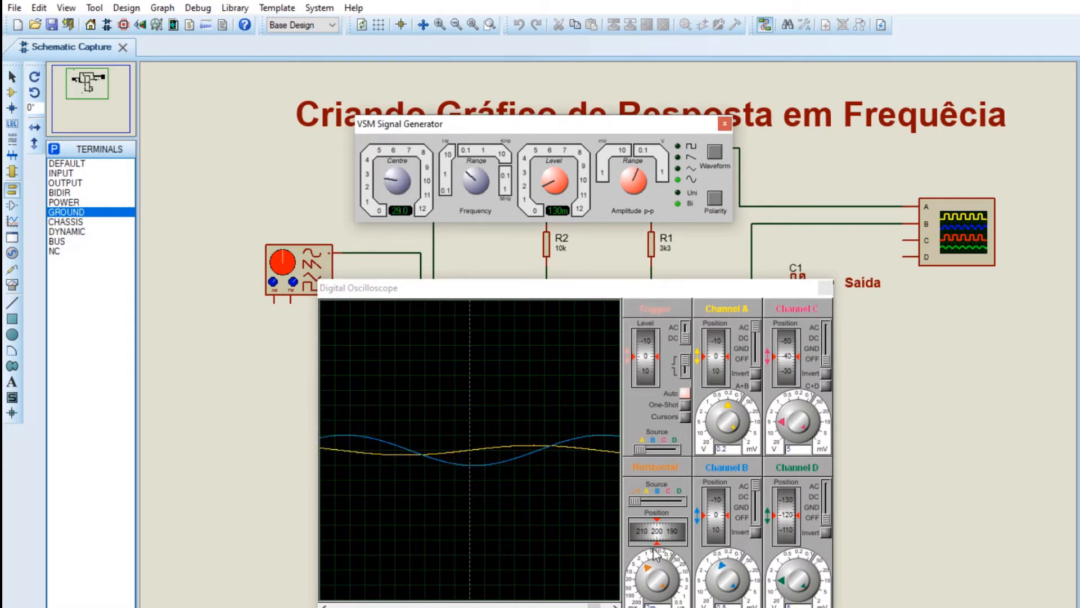
drag(647, 570, 653, 583)
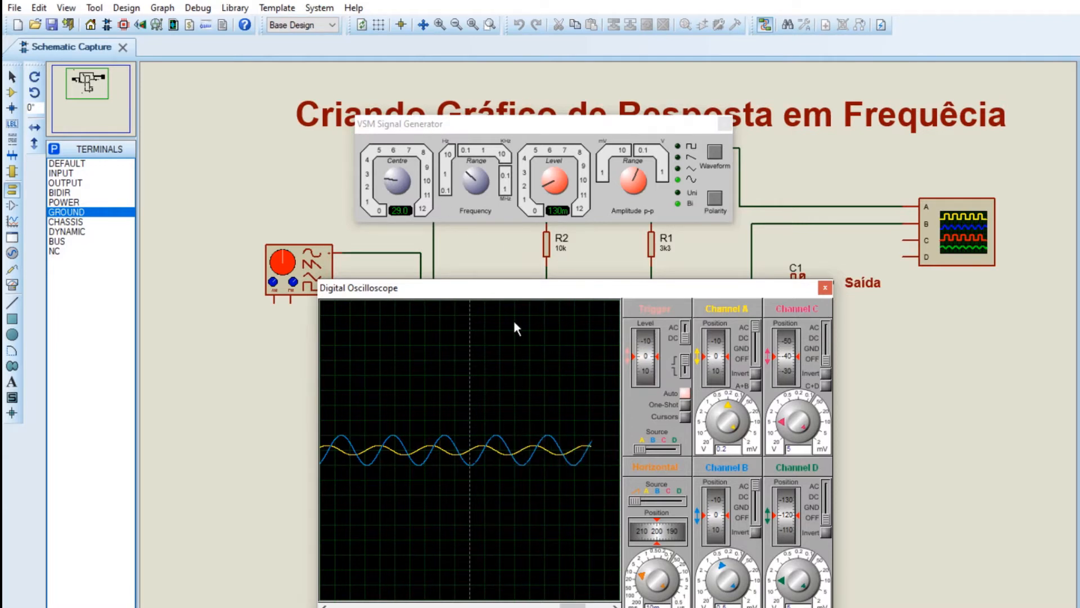
drag(563, 295, 569, 336)
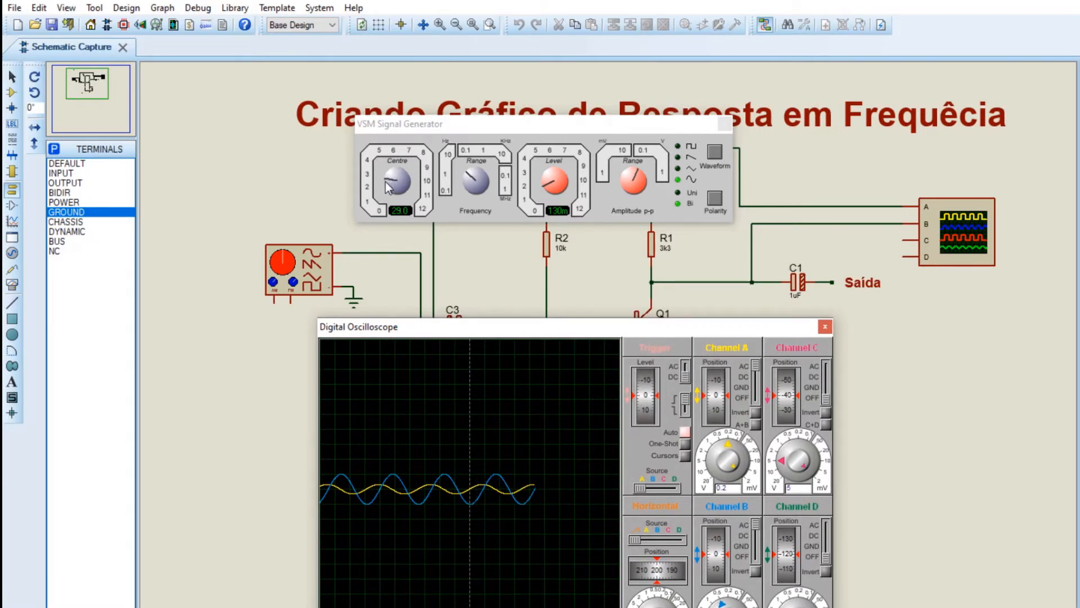
Set the signal generator to 36 Hz and compare the amplifier's input and output waveforms on the oscilloscope.
mouse_move(388, 184)
mouse_down()
mouse_move(412, 175)
mouse_move(415, 193)
mouse_move(417, 177)
mouse_move(402, 171)
mouse_move(391, 187)
mouse_move(392, 178)
mouse_up()
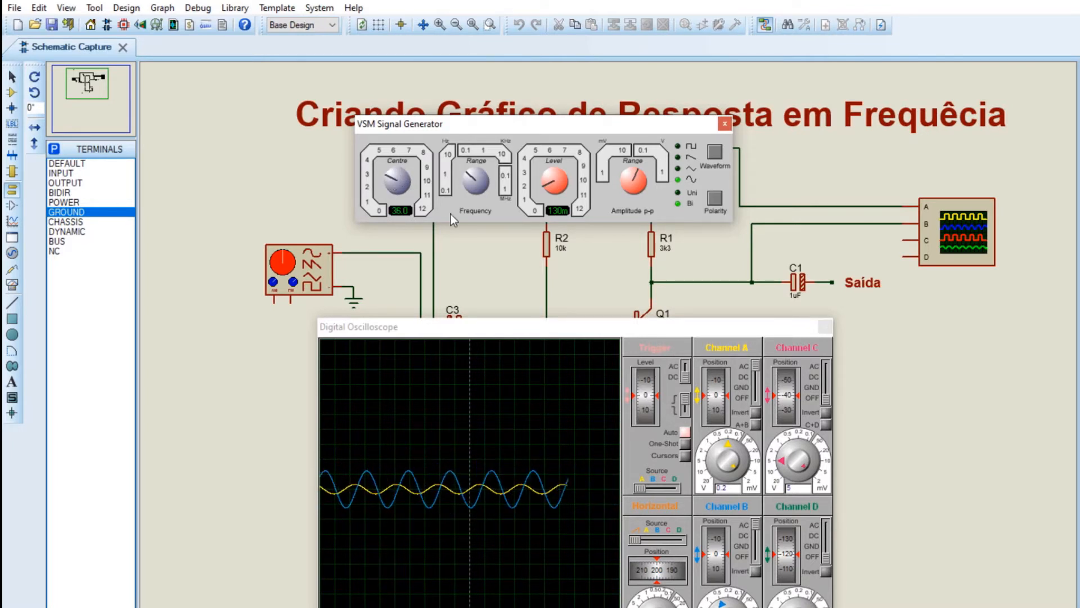
click(571, 337)
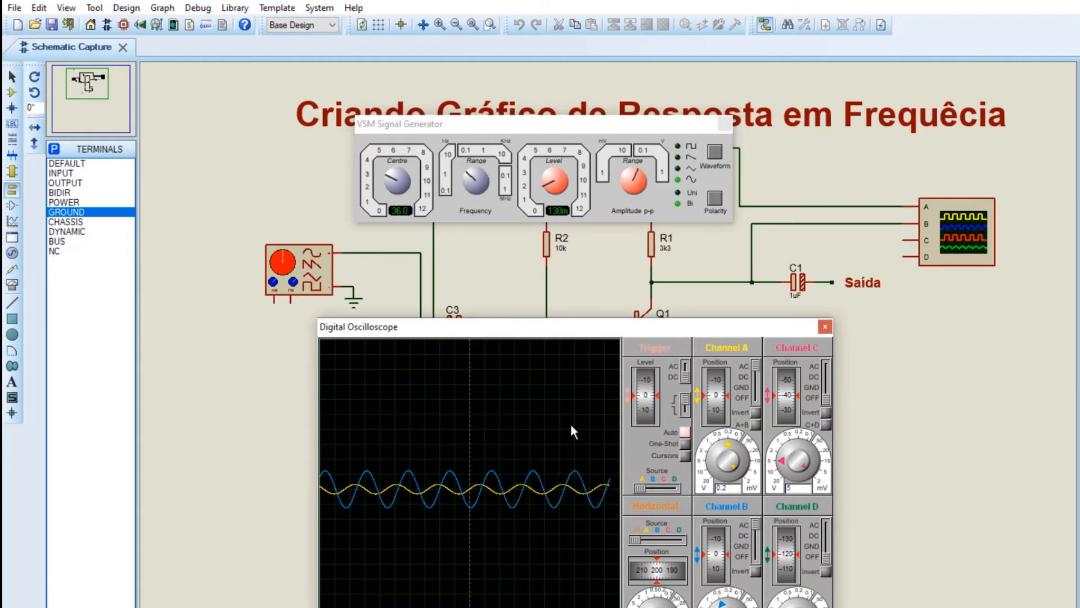
drag(554, 336, 555, 293)
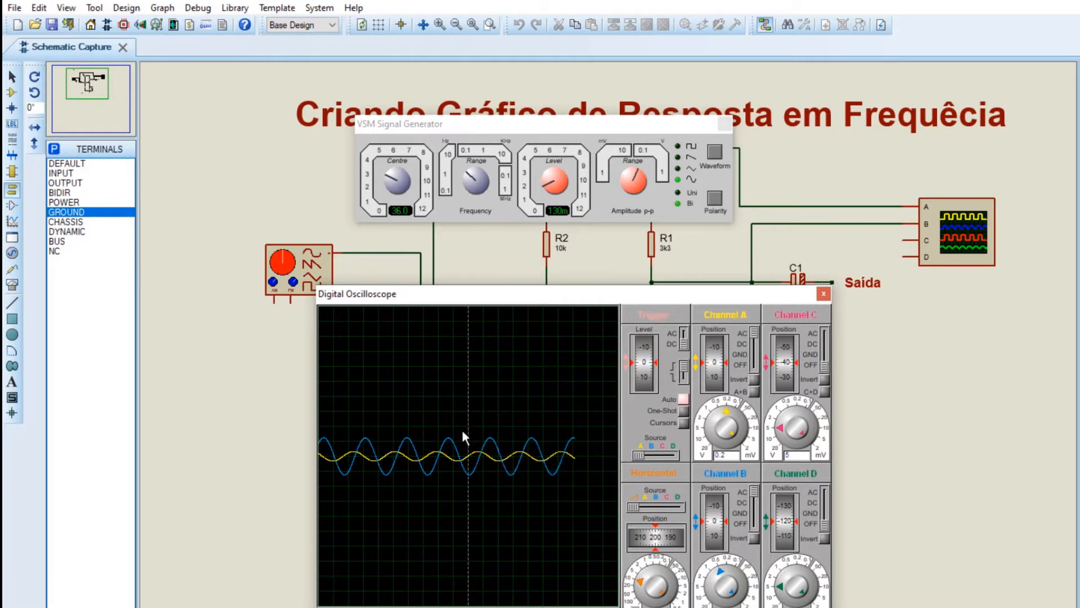
mouse_move(551, 294)
mouse_down()
mouse_move(569, 483)
mouse_move(557, 313)
mouse_up()
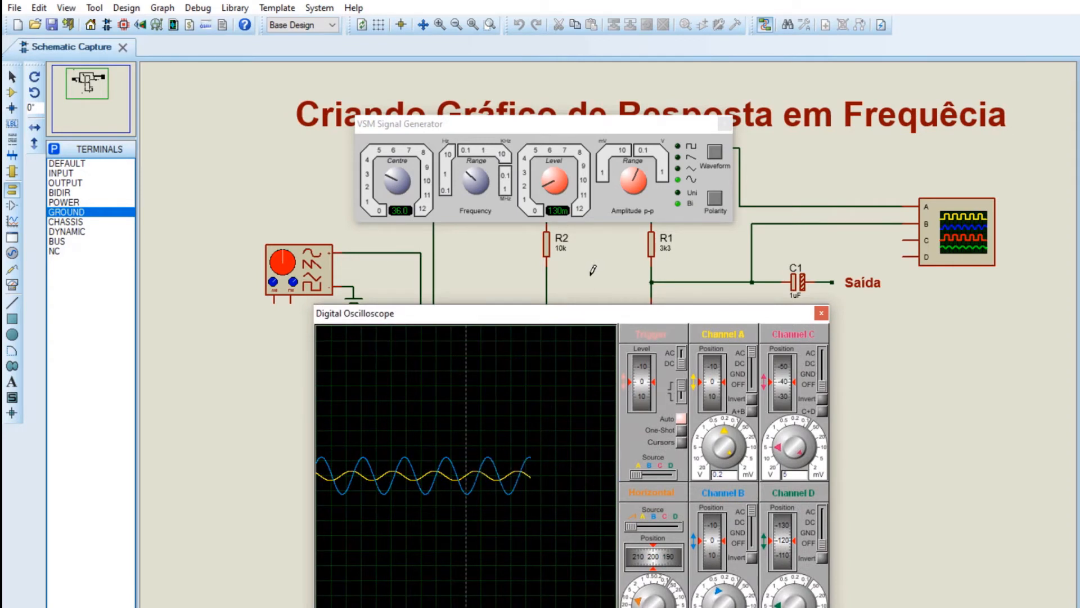
drag(572, 322, 608, 397)
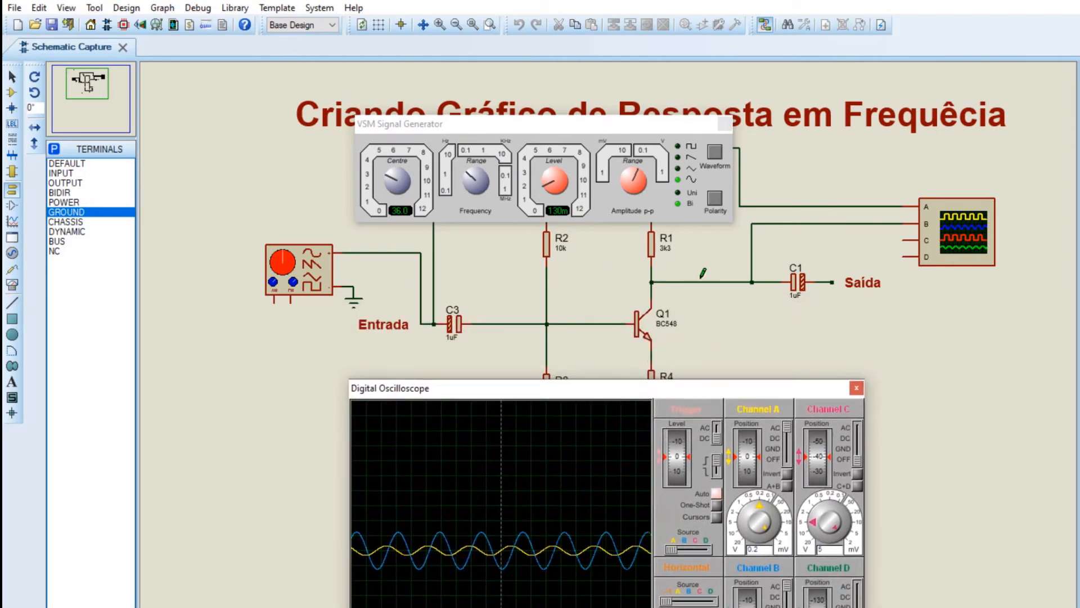
mouse_move(586, 389)
mouse_down()
mouse_move(543, 313)
mouse_move(565, 299)
mouse_up()
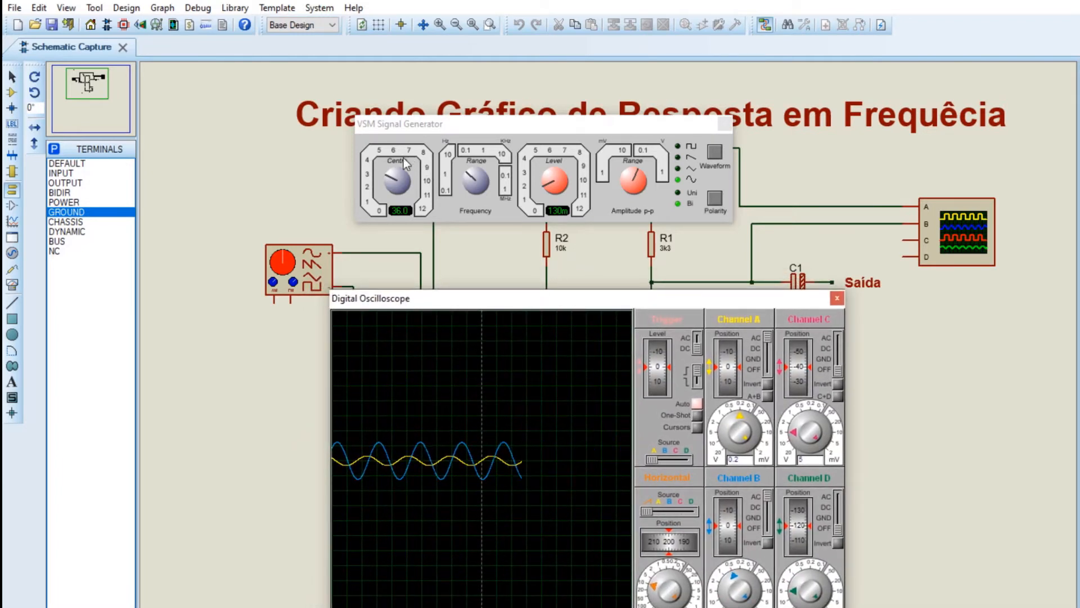
Set the signal generator to 120 Hz and compare the input and output waveforms.
click(392, 179)
drag(392, 179, 412, 195)
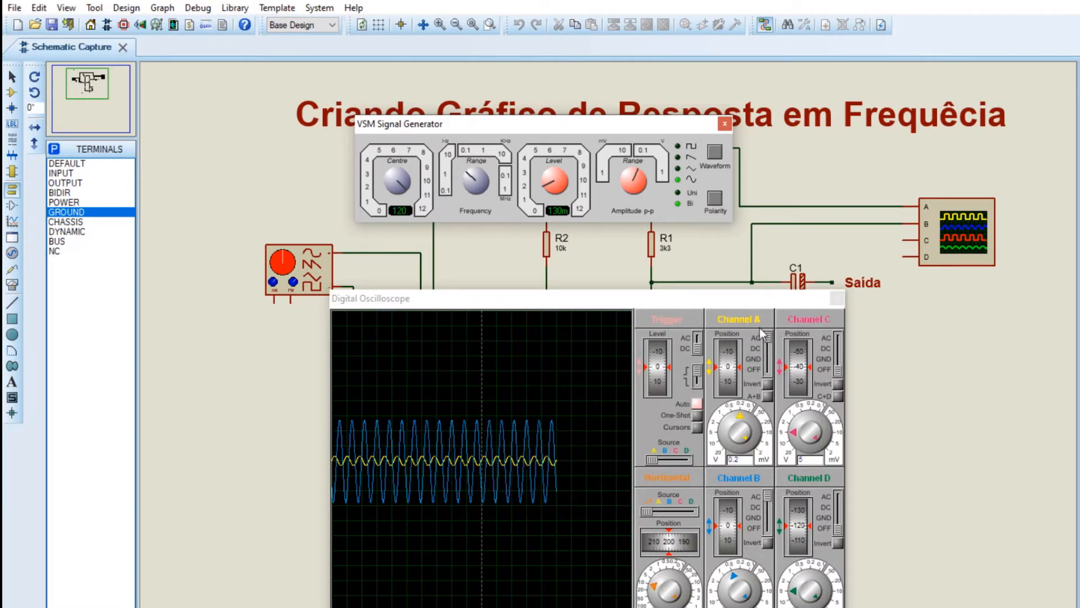
mouse_move(607, 303)
mouse_down()
mouse_move(572, 281)
mouse_move(584, 277)
mouse_up()
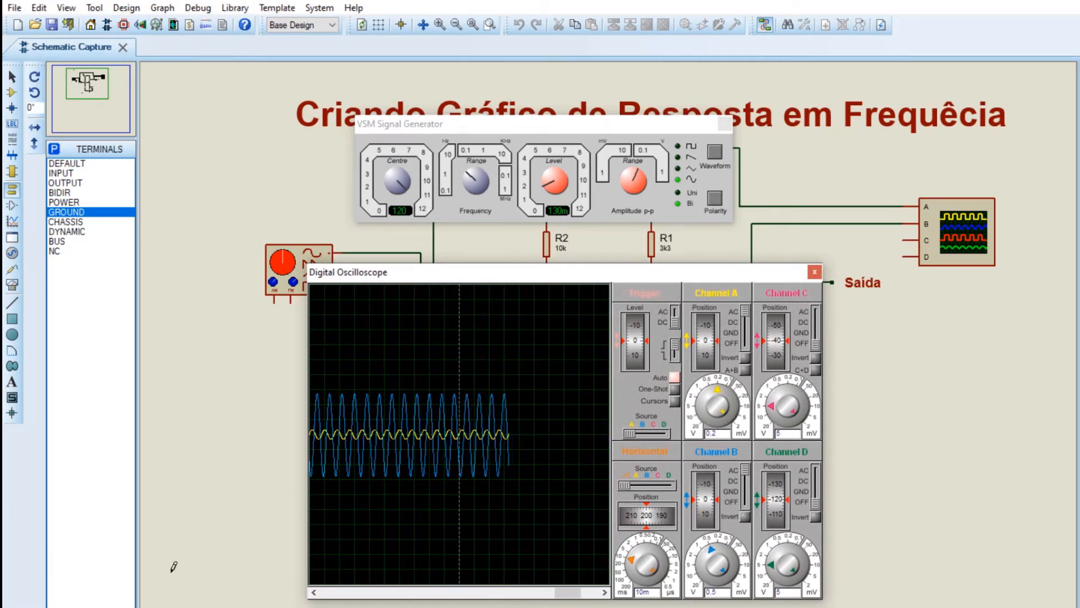
Stop the simulation and delete the oscilloscope, the signal generator and the generator's ground terminal.
click(79, 607)
click(963, 242)
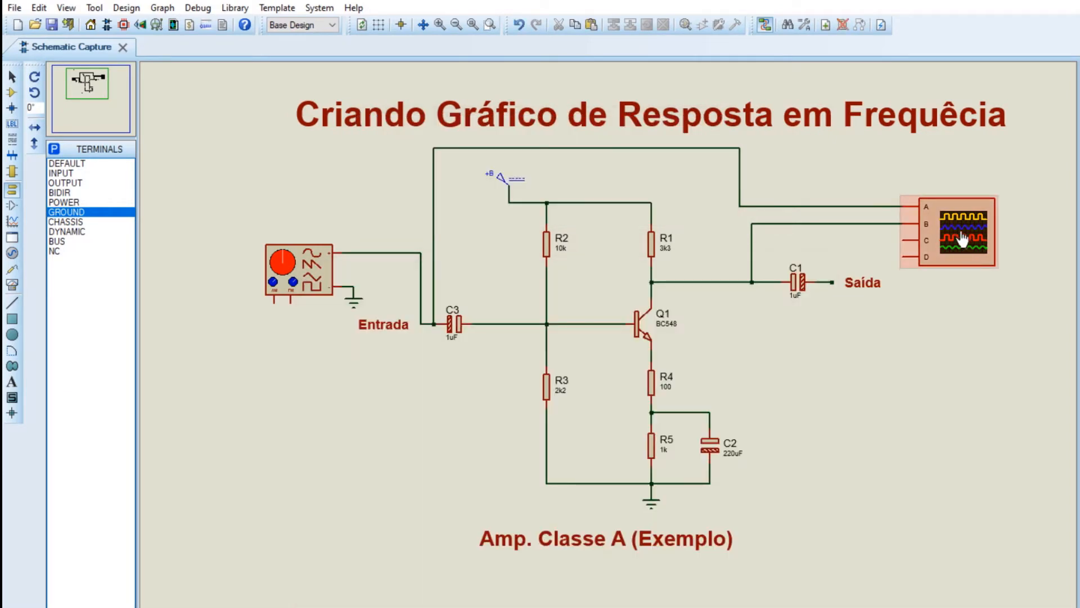
key(Delete)
click(304, 265)
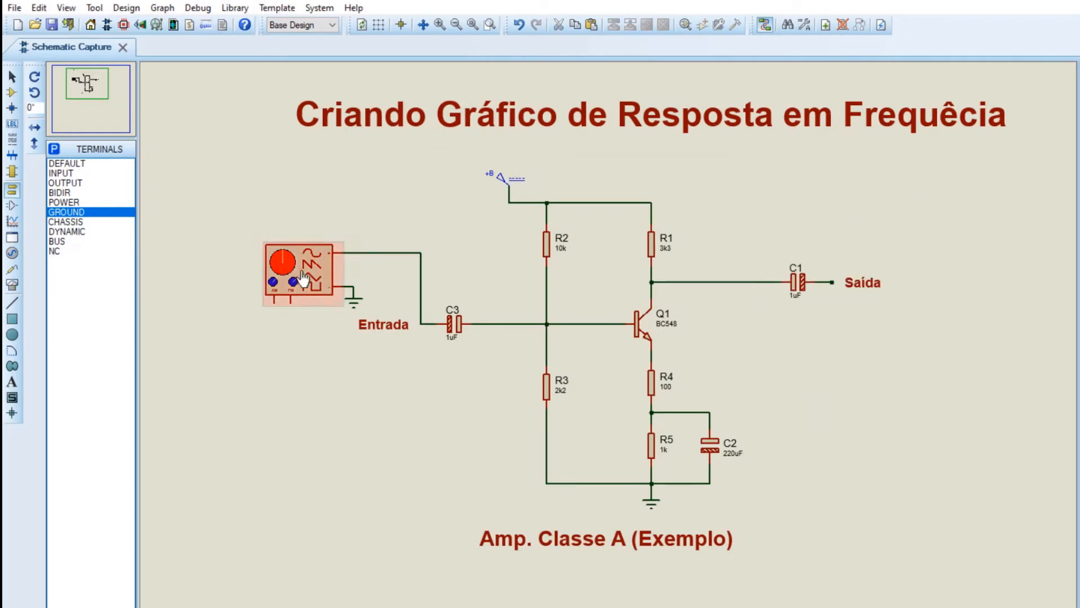
key(Delete)
click(353, 296)
key(Delete)
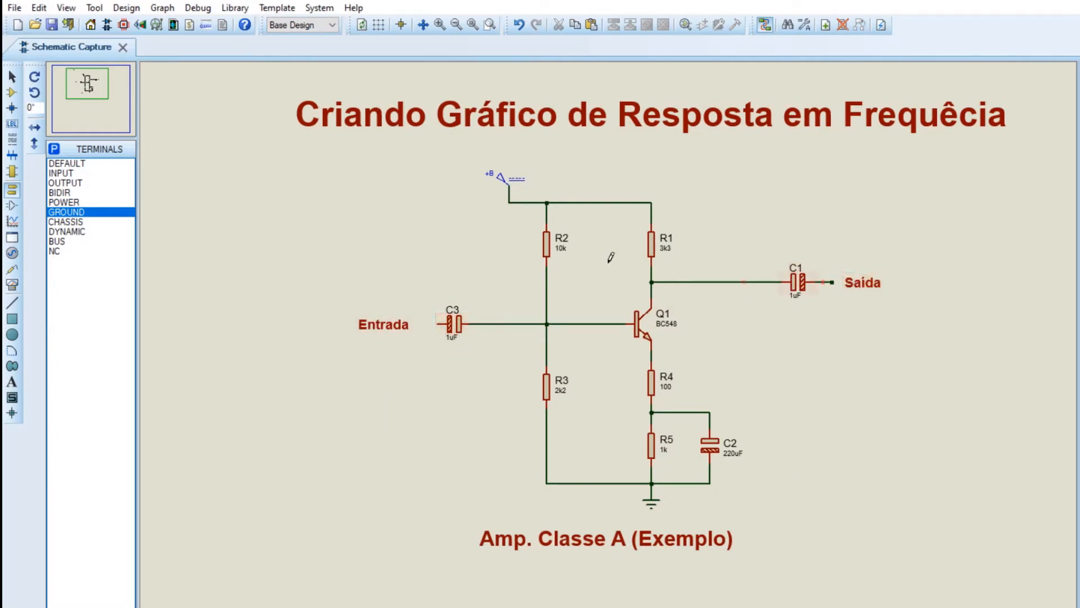
Place a voltage probe above the Saída label and wire it to the output end of capacitor C1.
click(12, 269)
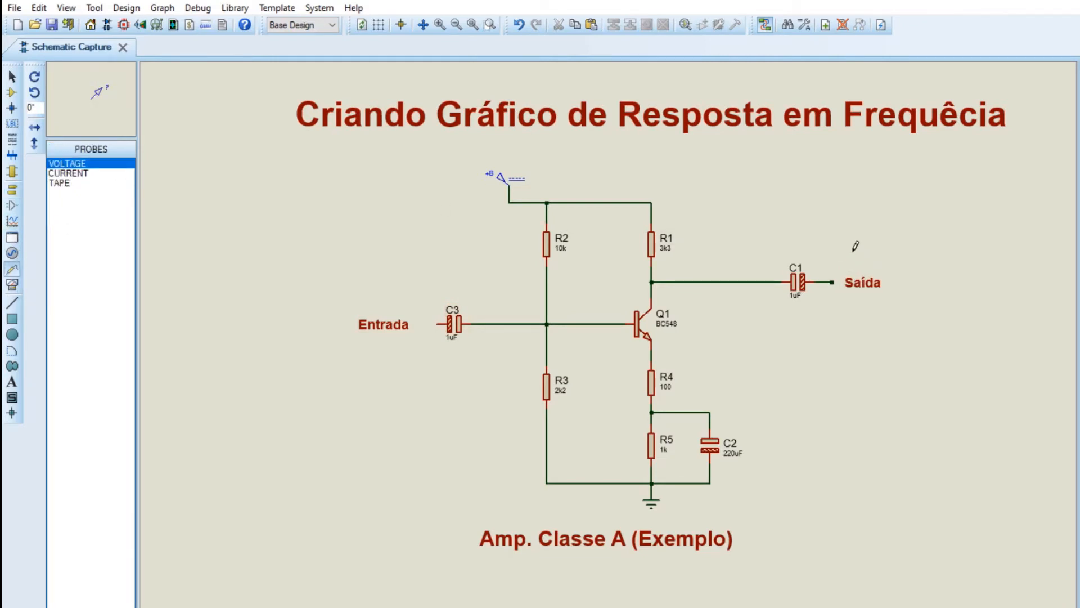
click(861, 234)
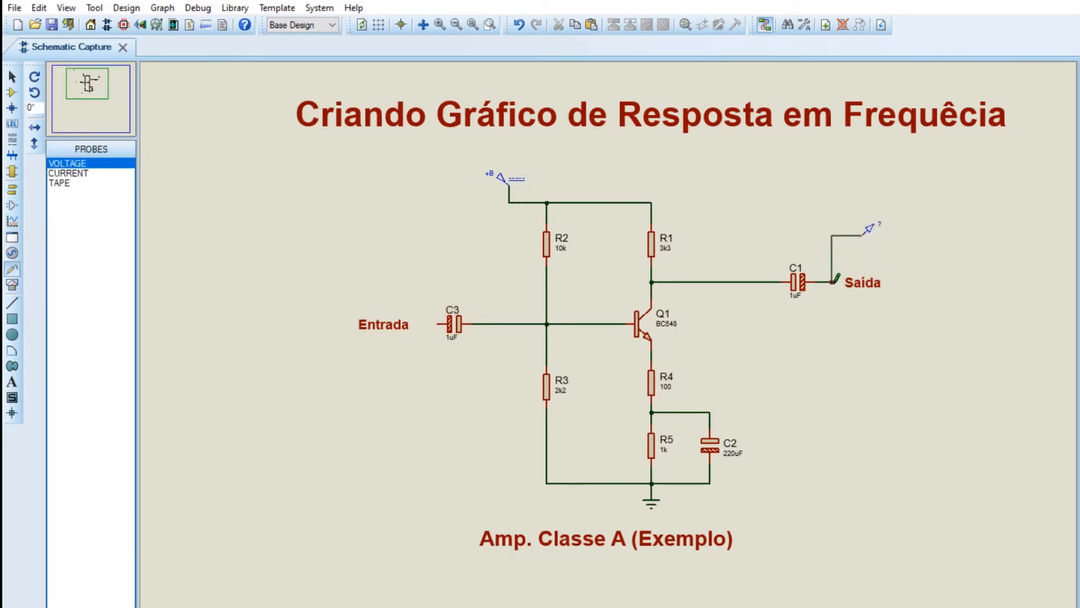
click(832, 282)
Place a sine generator above the Entrada label and wire it to the input end of capacitor C3.
click(12, 255)
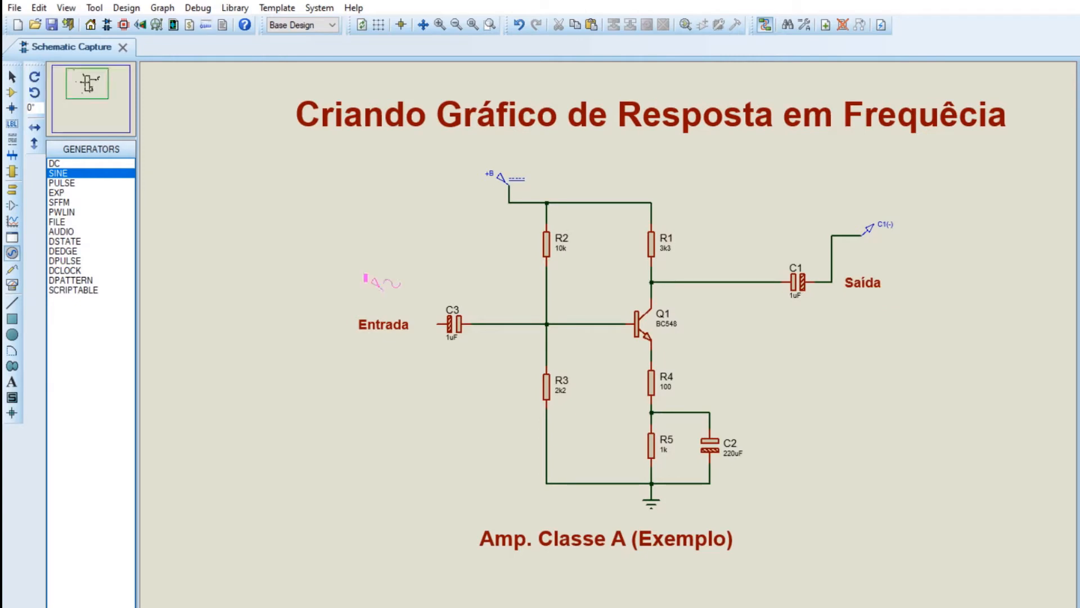
click(416, 289)
click(416, 289)
click(436, 324)
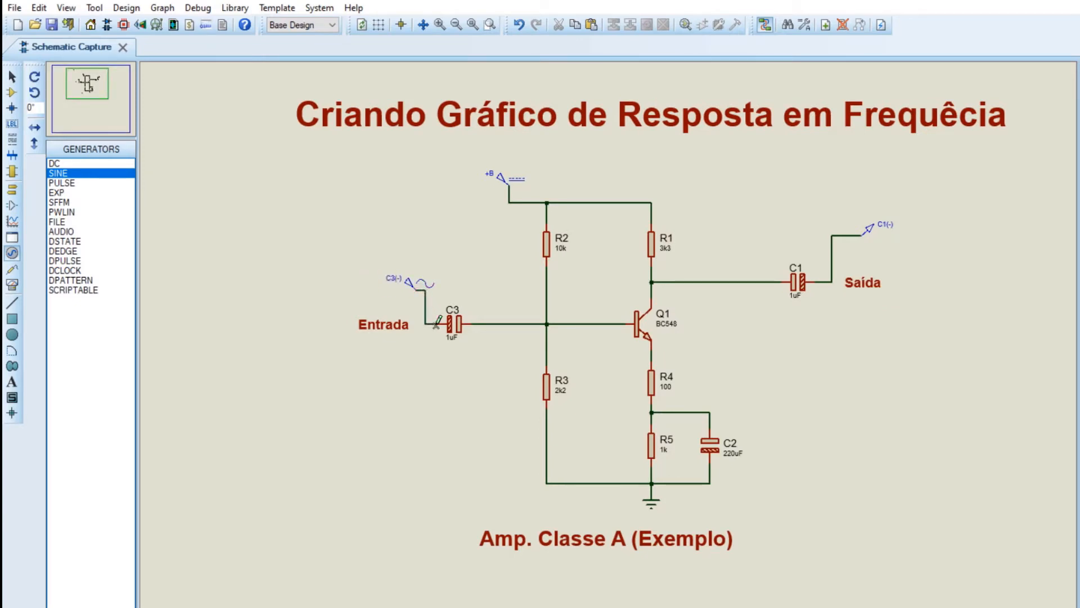
Name the voltage probe at the amplifier output Saida.
double_click(885, 228)
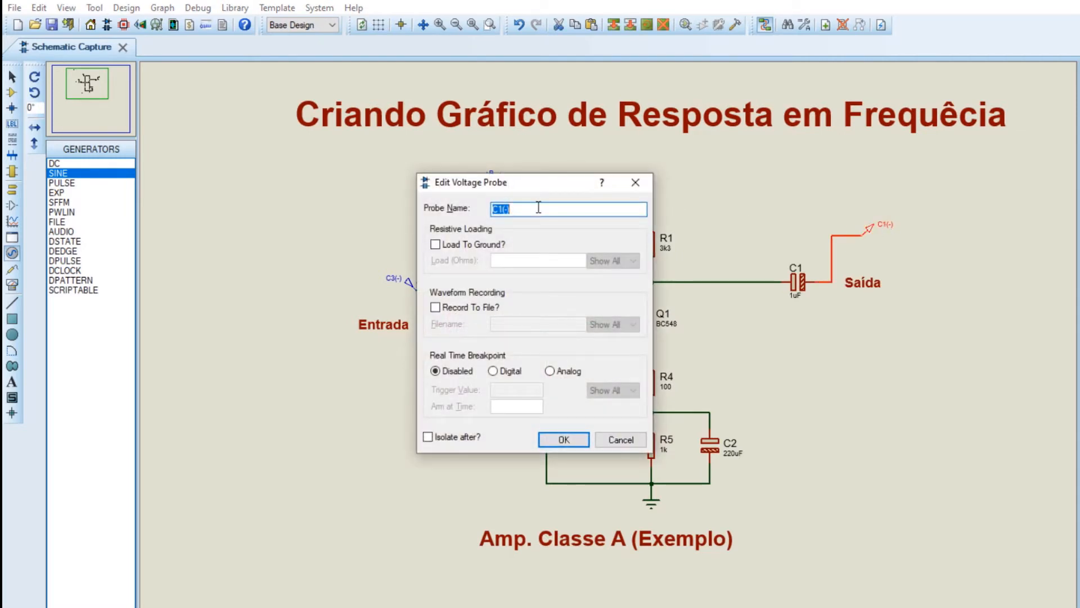
text(Saida)
key(Return)
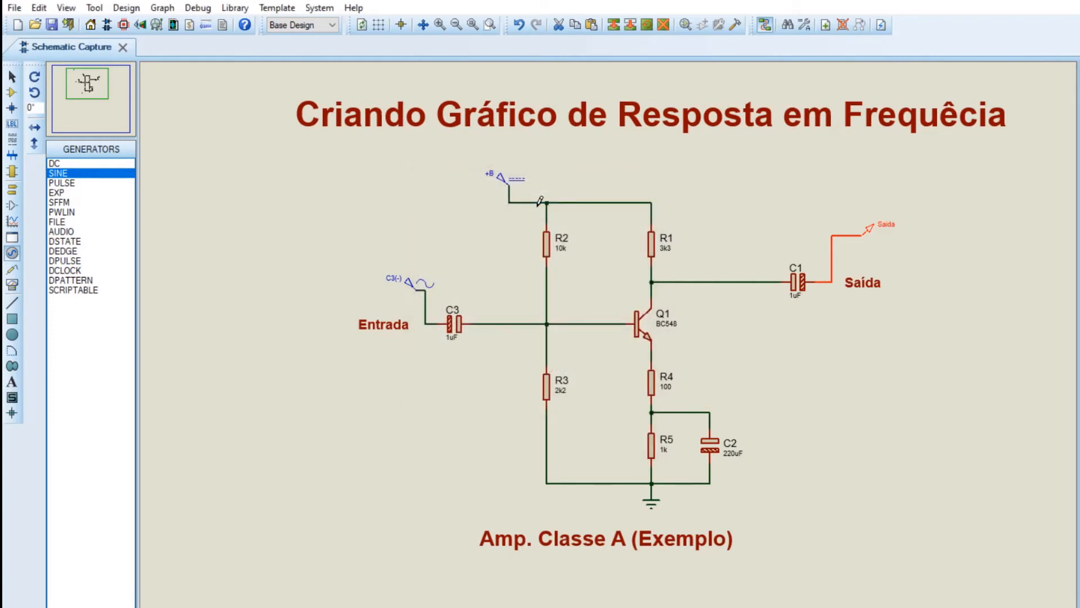
Name the sine generator at the amplifier input Entrada and set its frequency to 600 Hz.
double_click(417, 284)
text(Entrada)
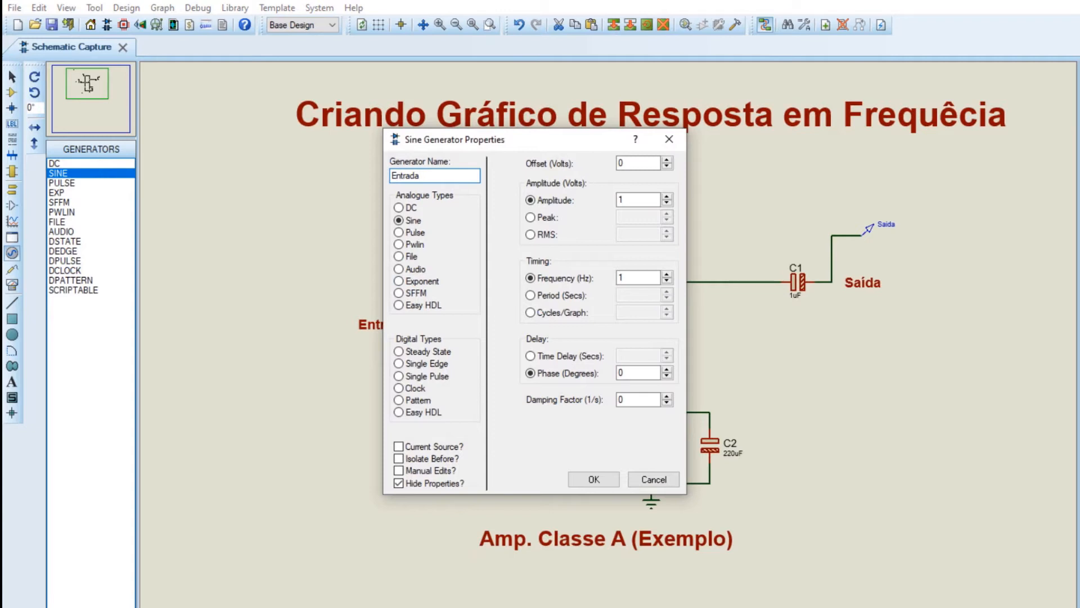
click(594, 478)
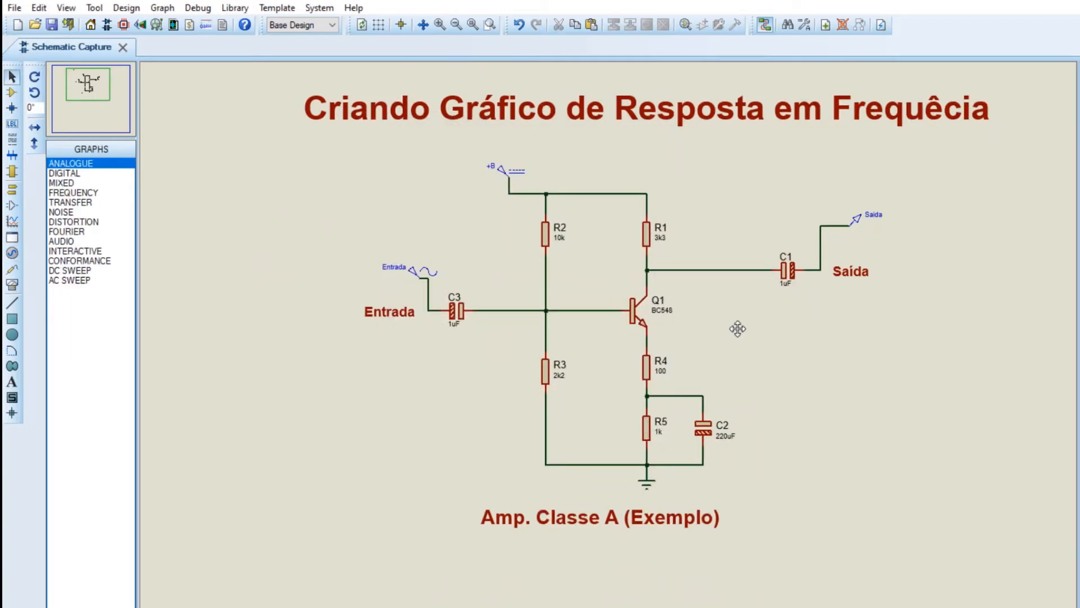
Set the amplitude of the input sine generator to 100 mV.
drag(738, 329, 705, 351)
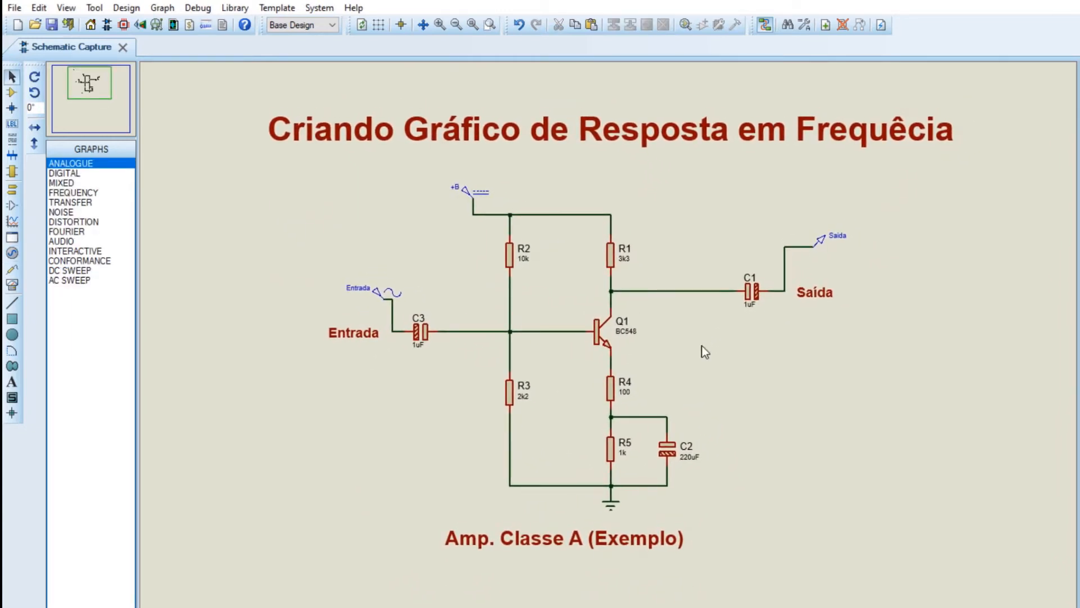
double_click(391, 296)
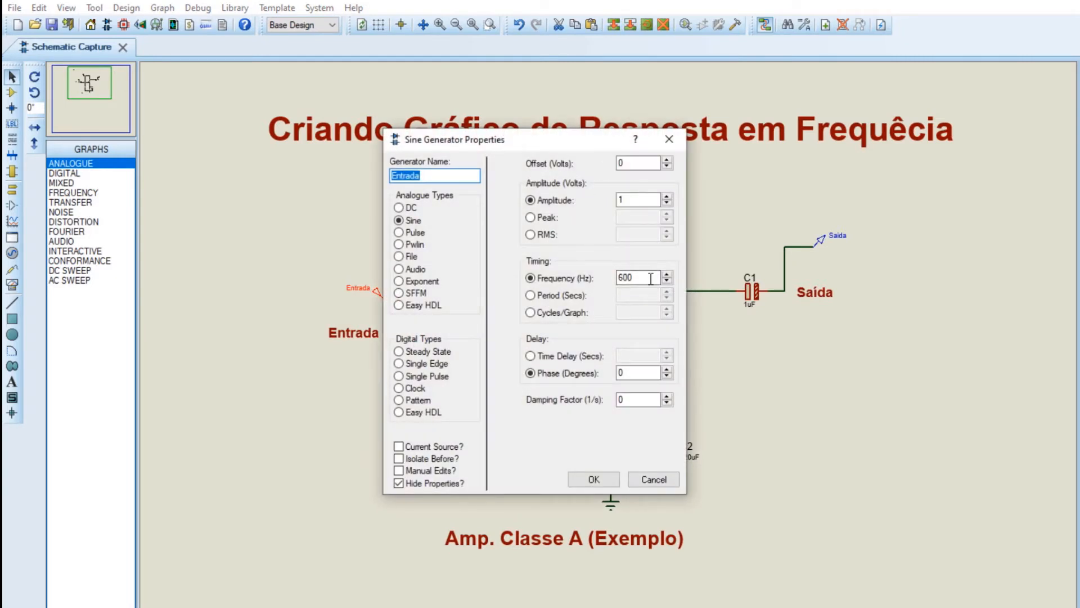
drag(650, 277, 618, 277)
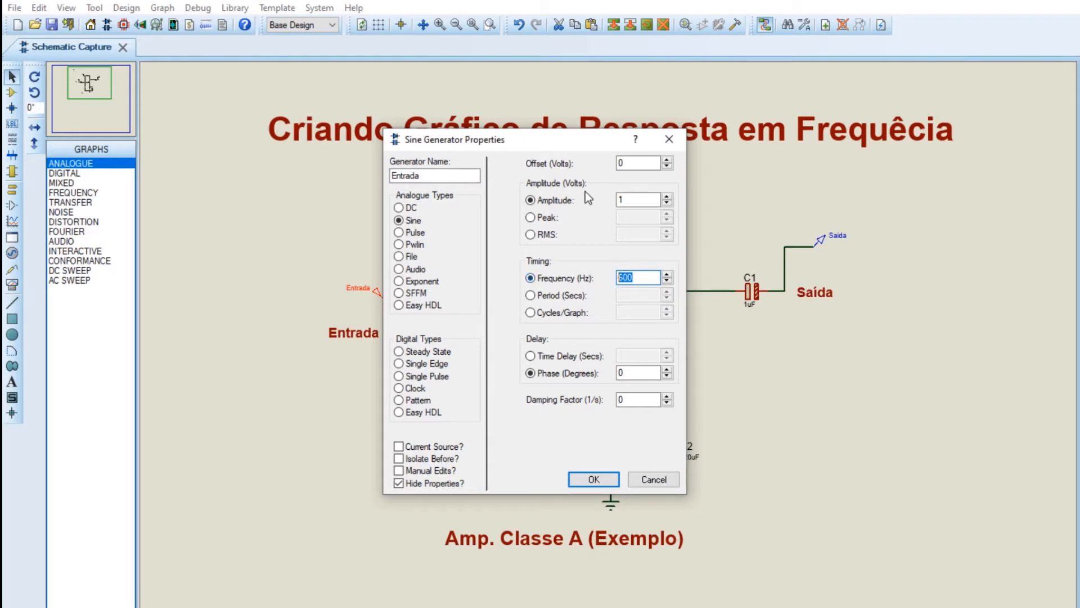
double_click(622, 198)
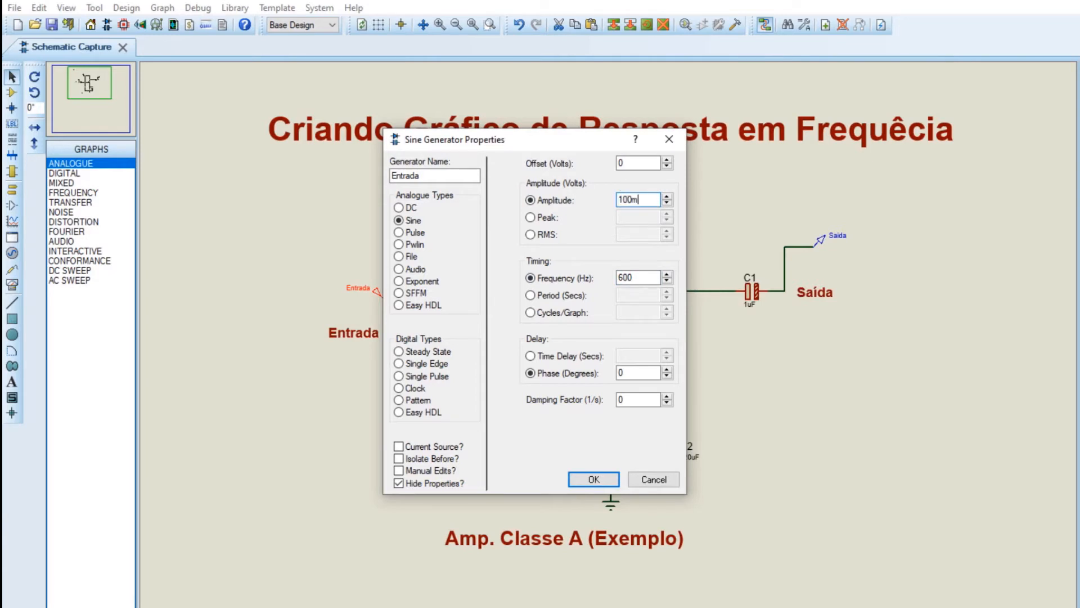
click(591, 479)
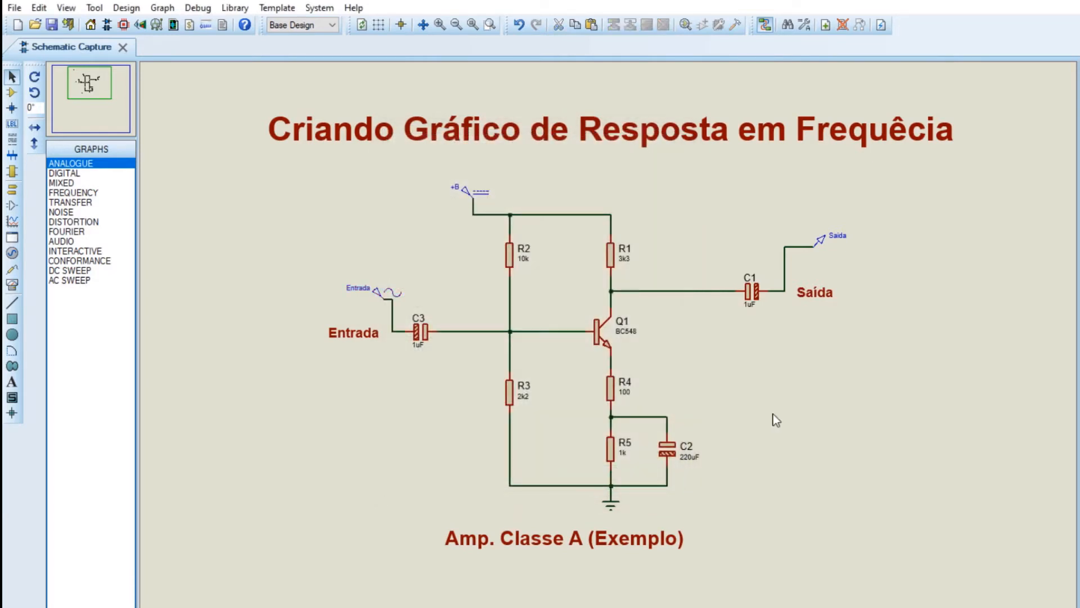
Place a wide analogue analysis graph below the Amp. Classe A circuit title.
middle_click(767, 396)
click(761, 346)
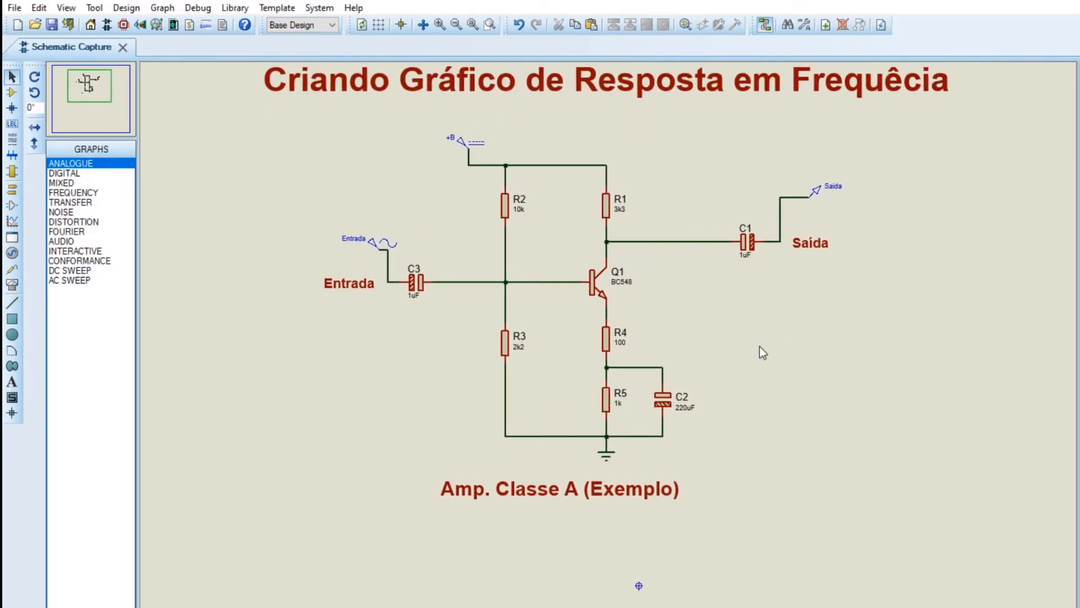
click(12, 220)
scroll(487, 498, down, 1)
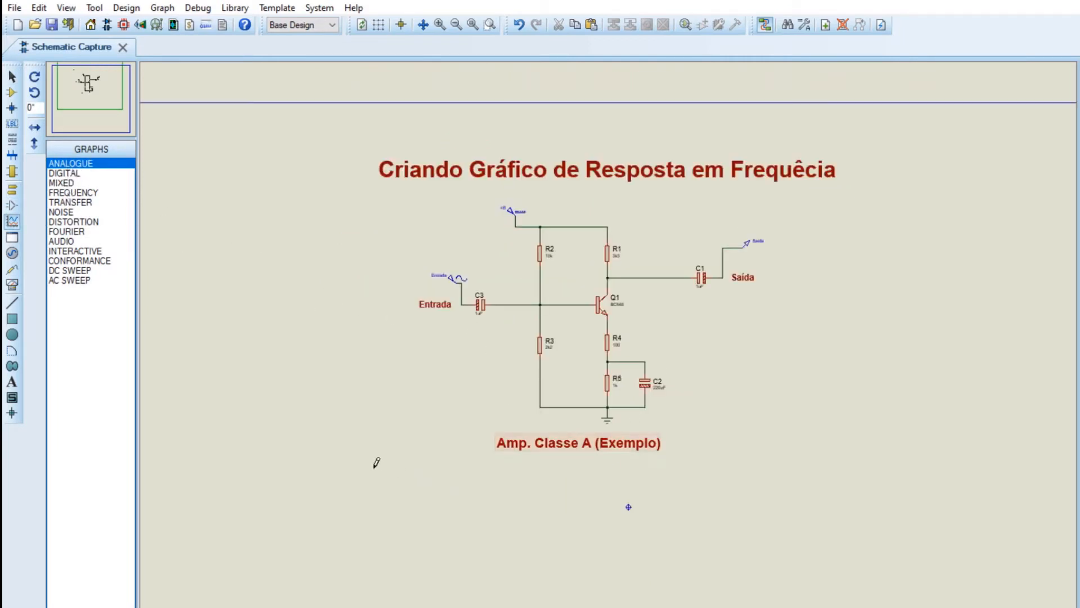
drag(369, 474, 754, 582)
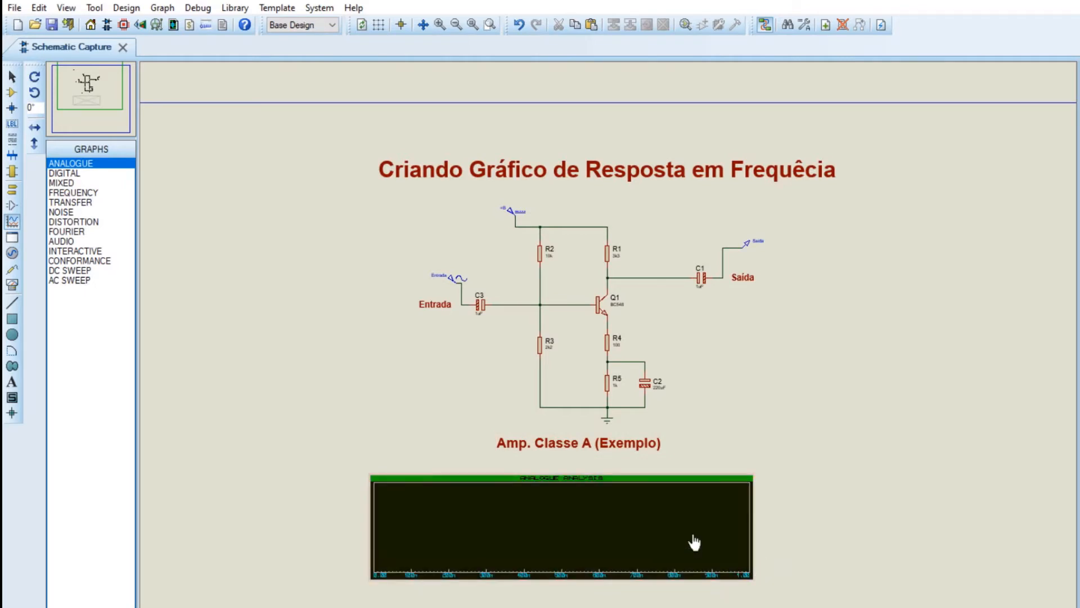
click(590, 531)
click(751, 405)
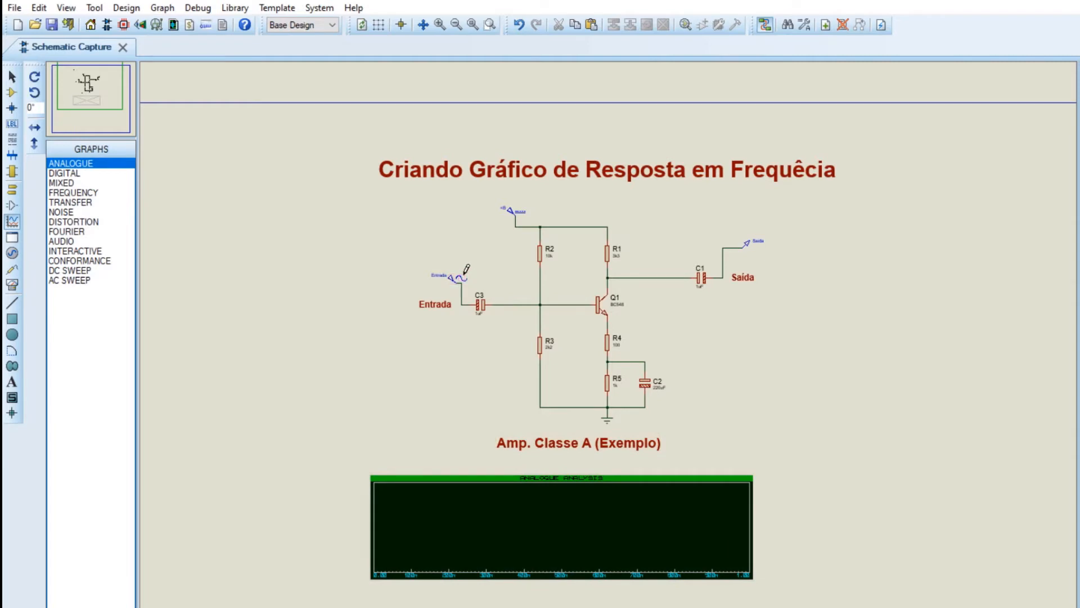
Add the Entrada generator and the Saida probe as traces to the analogue graph.
click(11, 77)
mouse_move(453, 279)
mouse_down()
mouse_move(439, 288)
mouse_move(417, 521)
mouse_up()
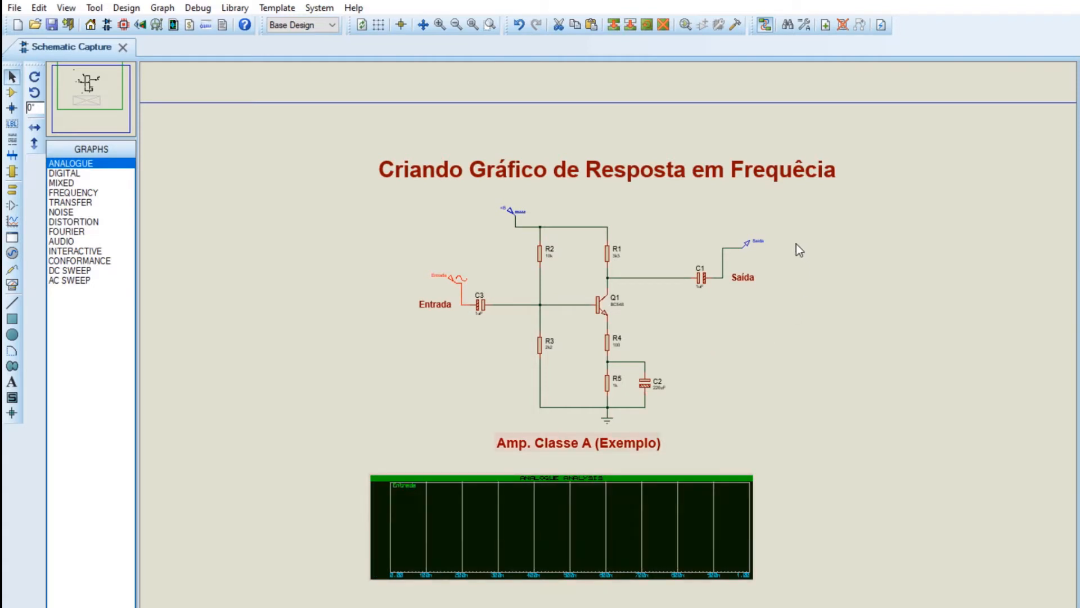
mouse_move(749, 248)
mouse_down()
mouse_move(748, 299)
mouse_move(440, 529)
mouse_move(409, 528)
mouse_up()
click(612, 427)
scroll(621, 387, up, 1)
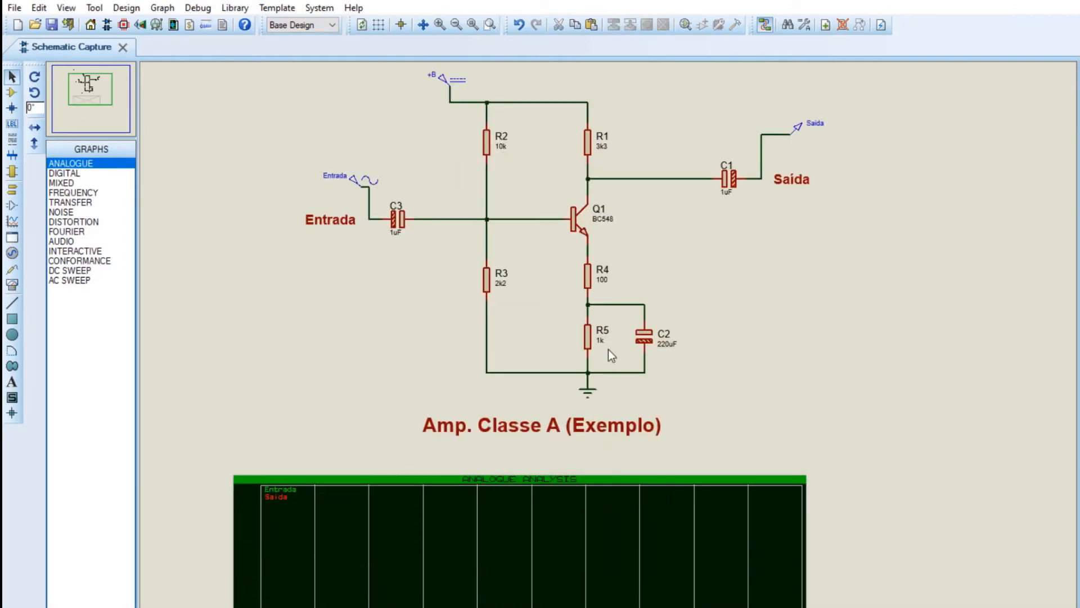
middle_click(706, 335)
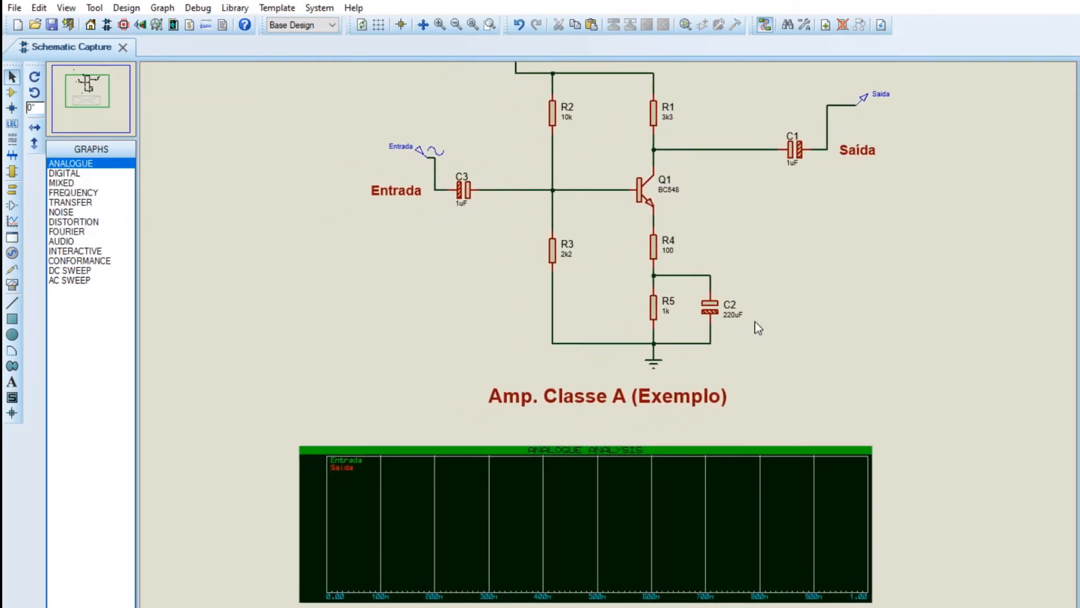
click(560, 532)
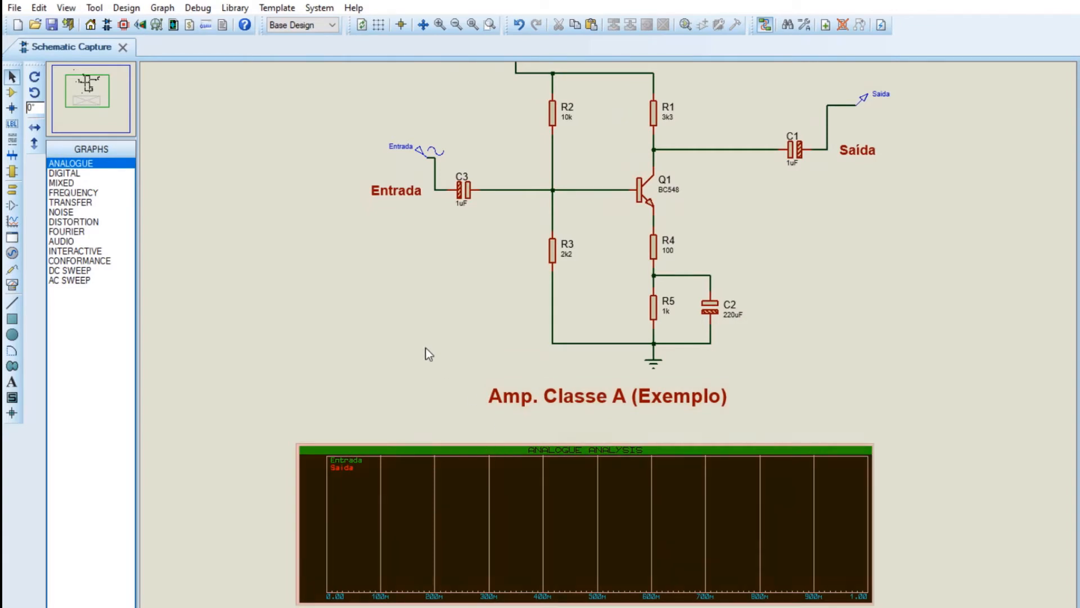
Simulate the analogue analysis graph containing the Entrada and Saida traces.
click(162, 8)
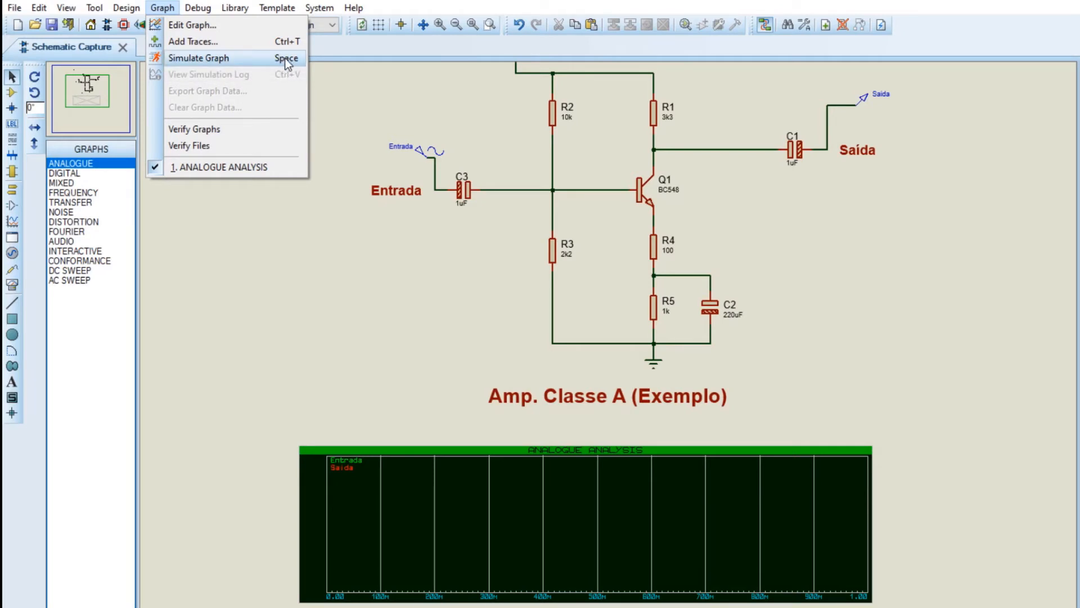
click(314, 280)
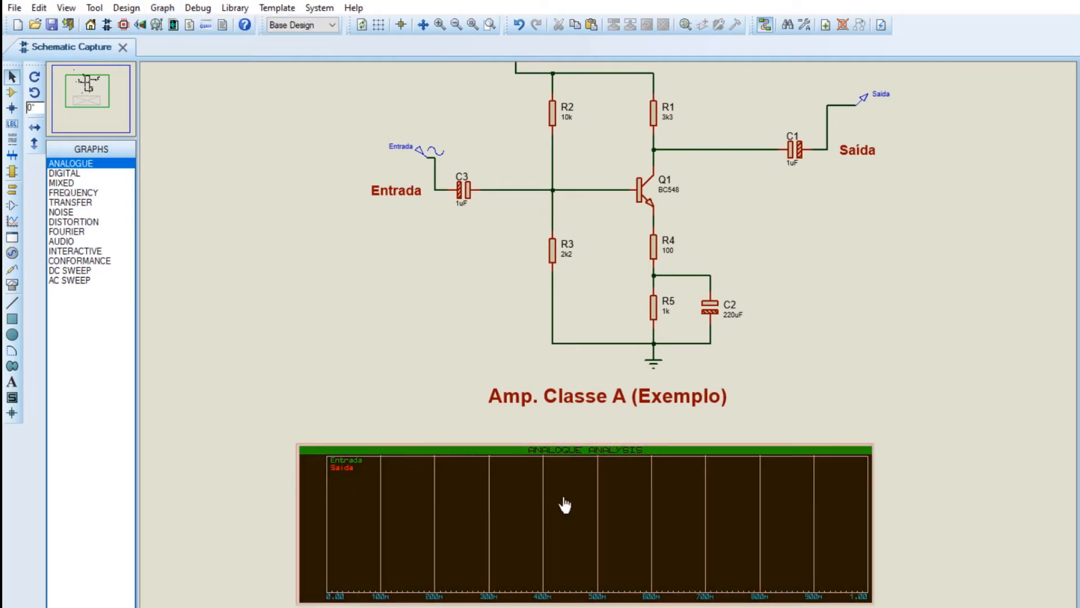
click(584, 503)
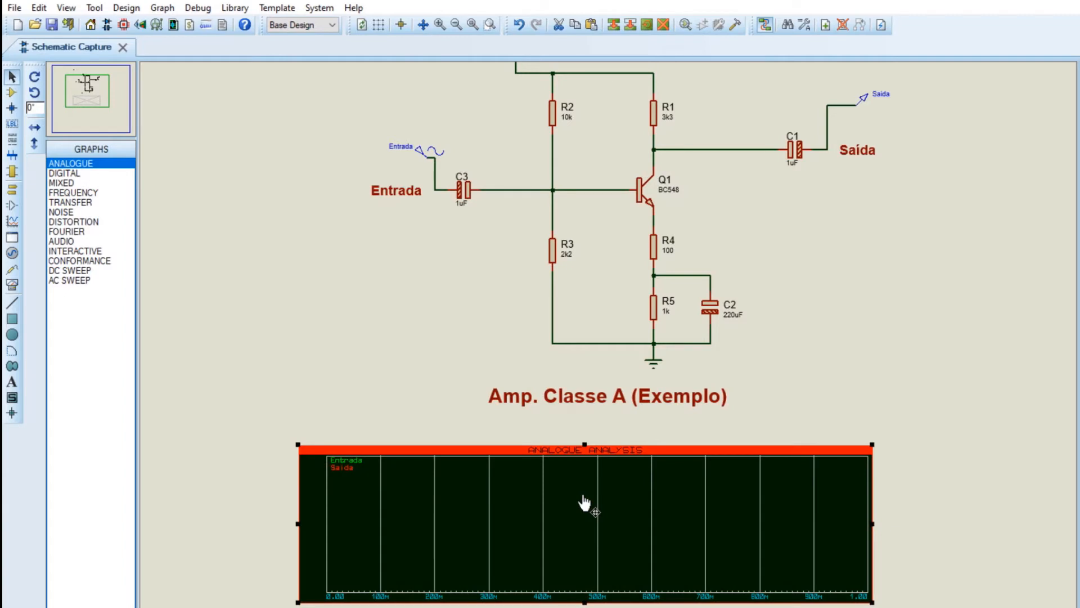
key(space)
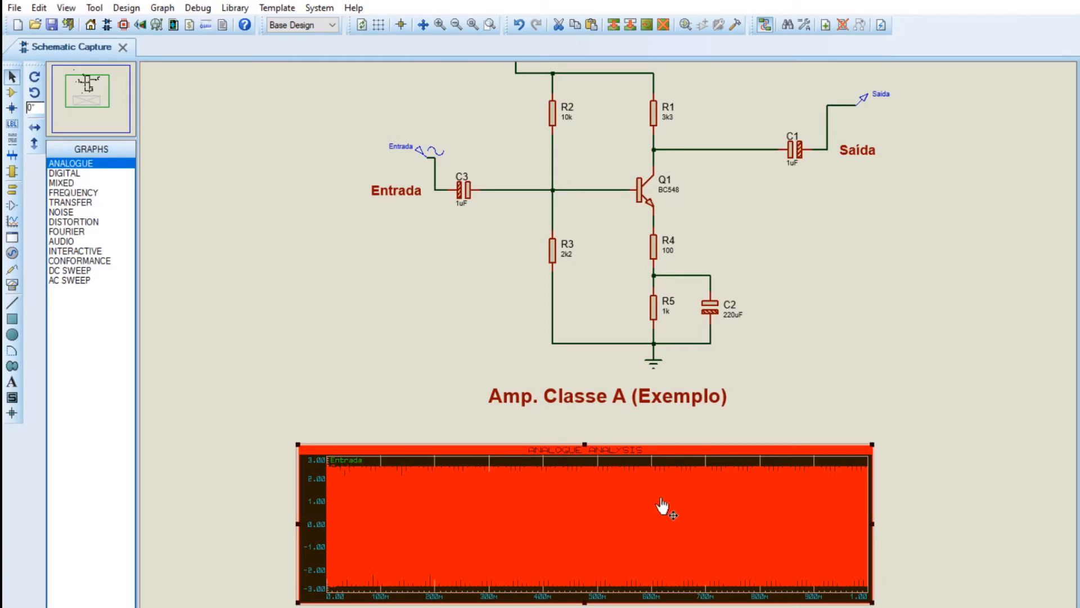
Maximize the analogue graph, enlarge a few signal cycles and inspect the Entrada and Saida waveforms with the measuring cursor.
right_click(516, 523)
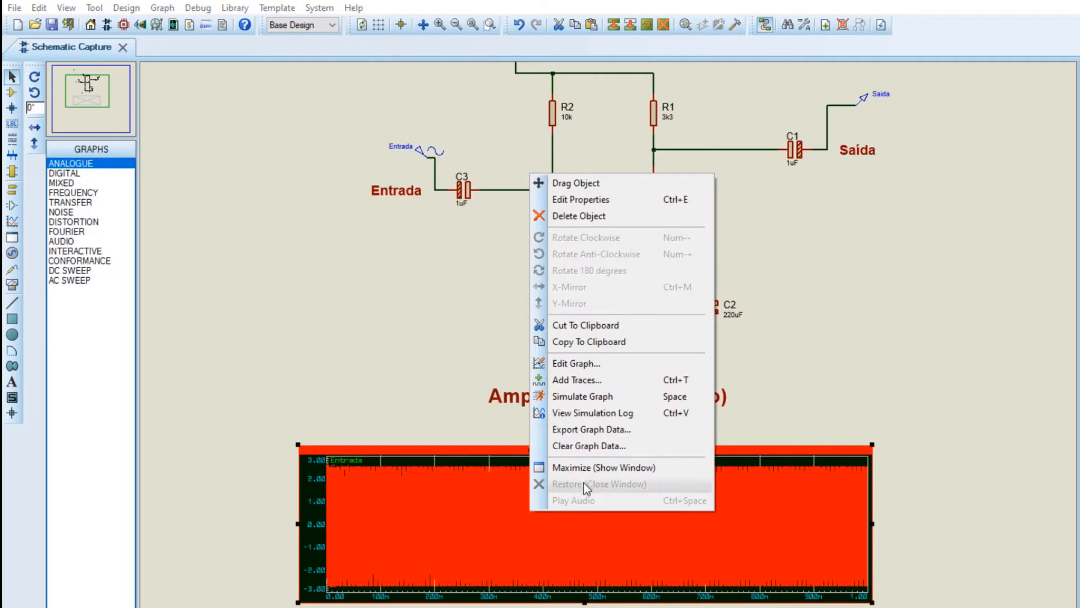
click(569, 468)
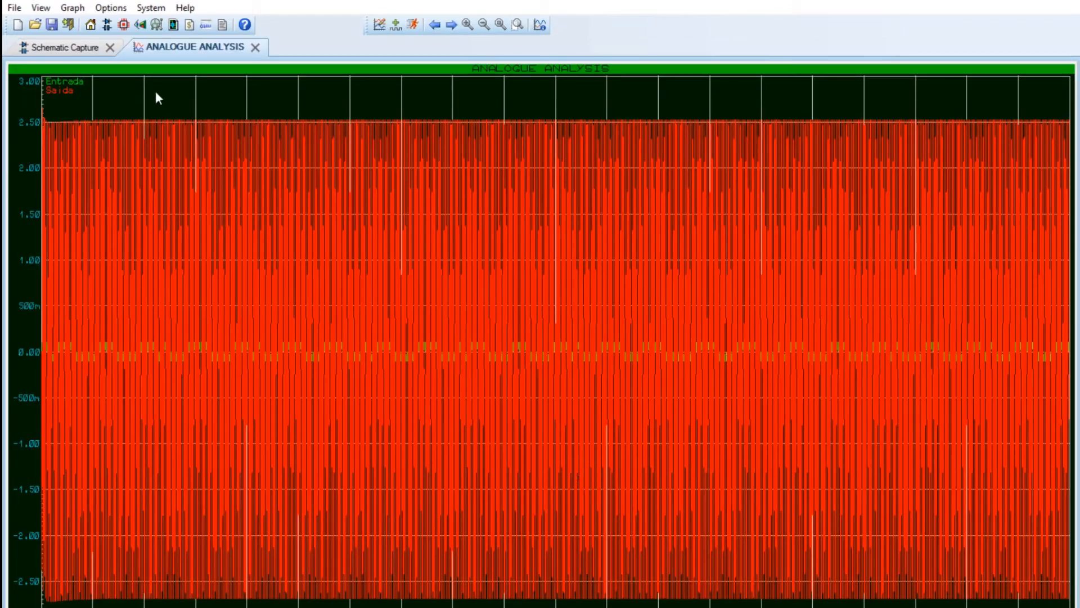
scroll(541, 356, up, 4)
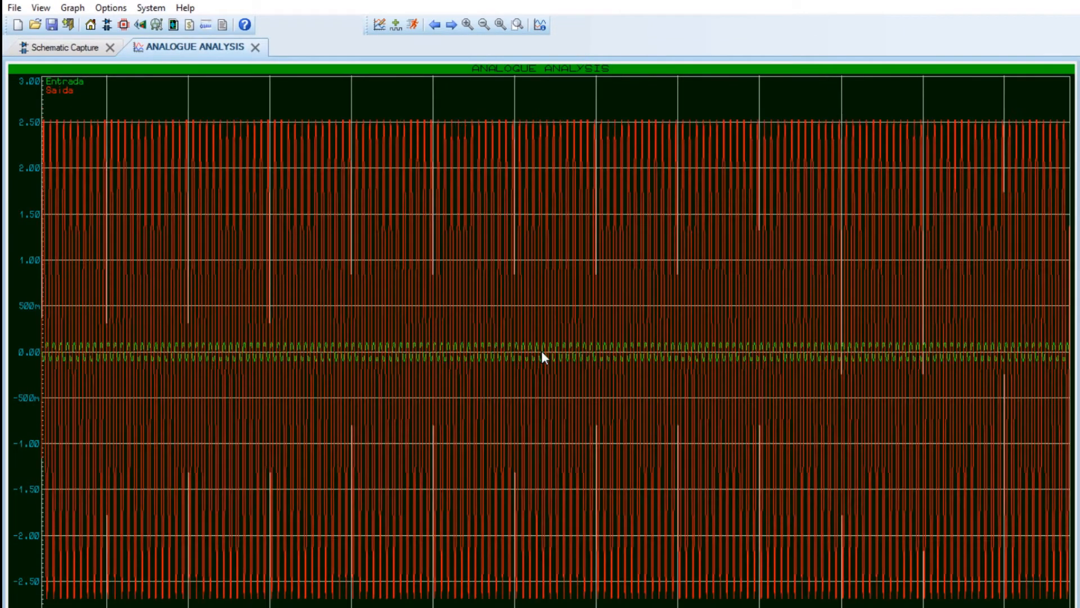
scroll(542, 354, up, 2)
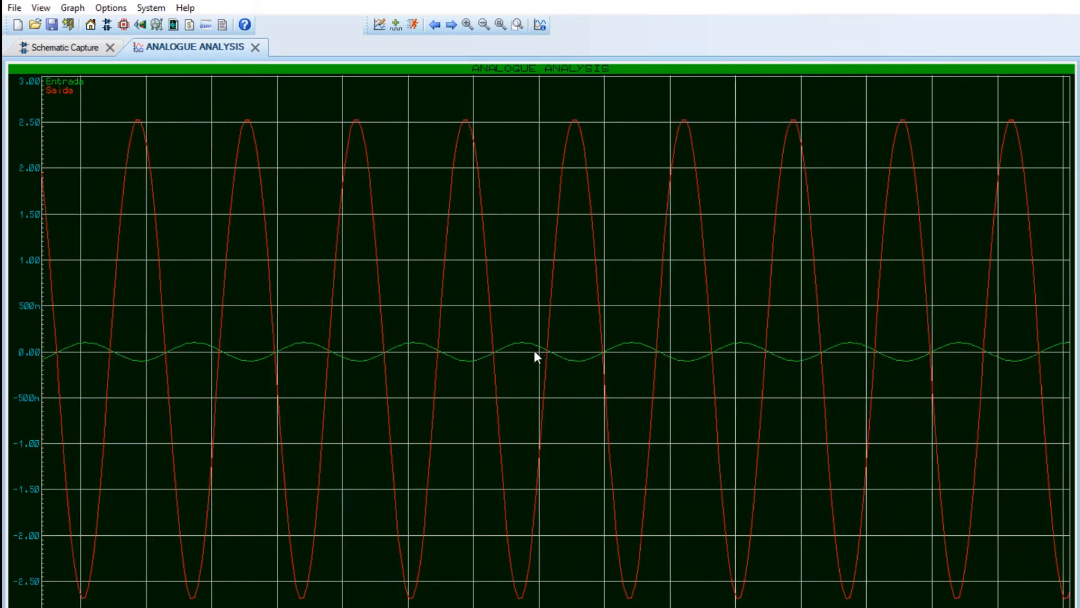
scroll(535, 352, up, 2)
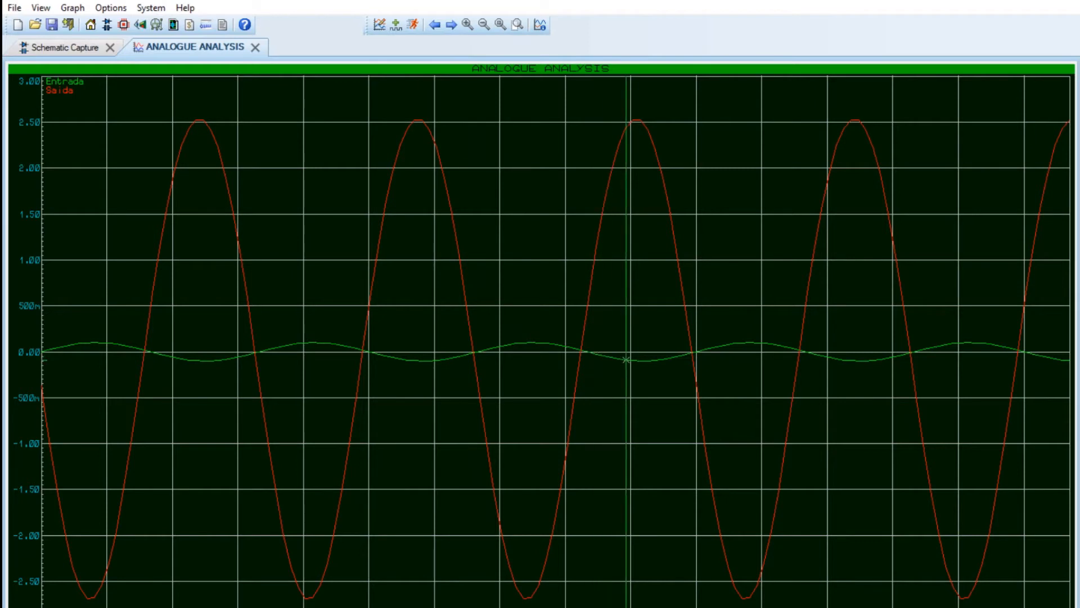
drag(641, 163, 637, 163)
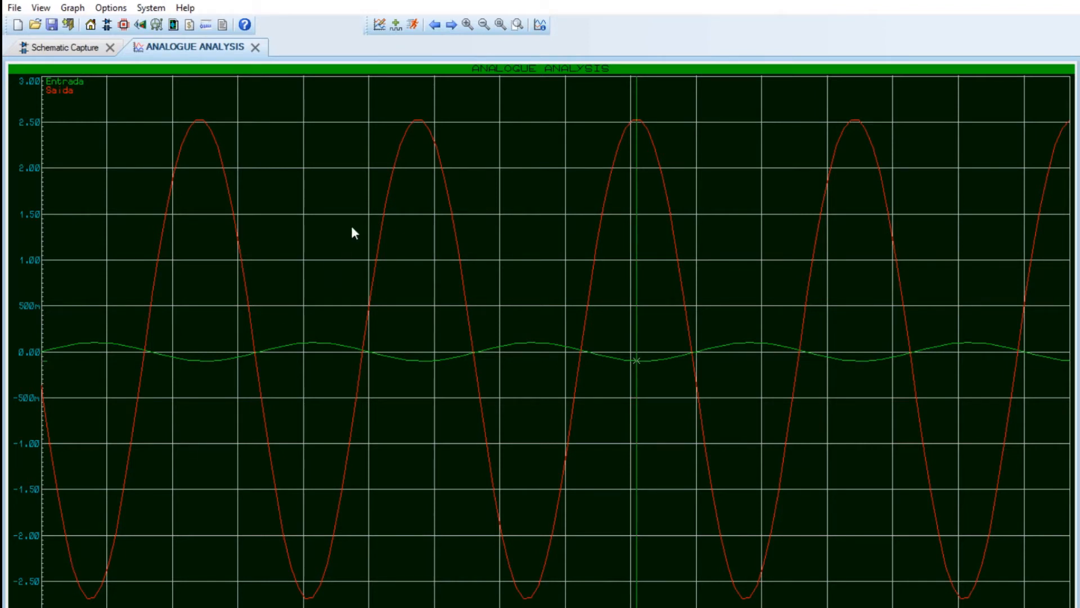
drag(517, 151, 562, 151)
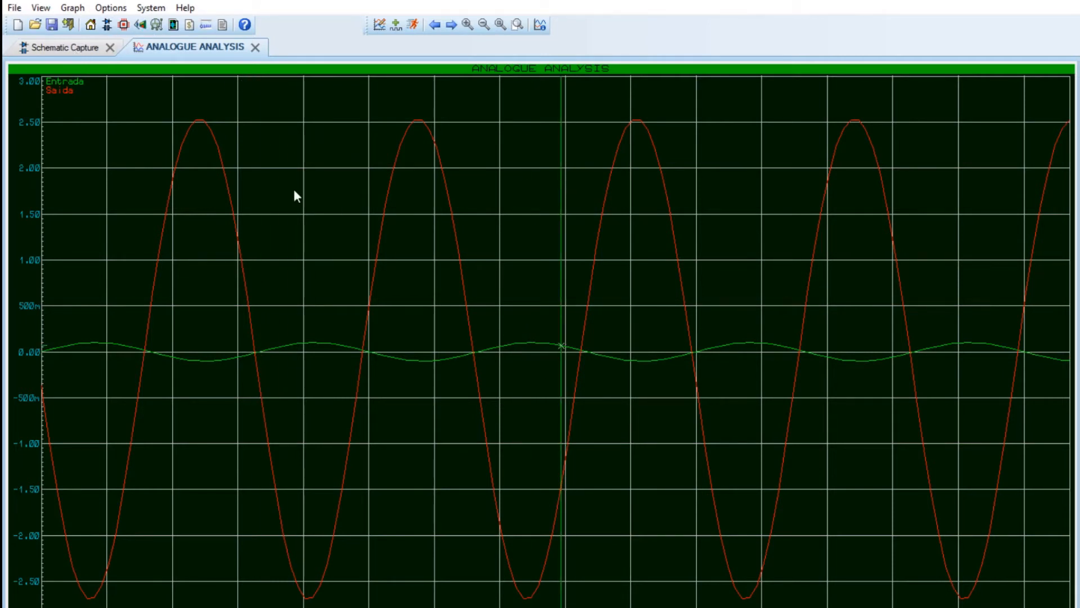
Close the maximized analogue graph and move the graph up closer to the Amp. Classe A title.
click(55, 49)
click(254, 48)
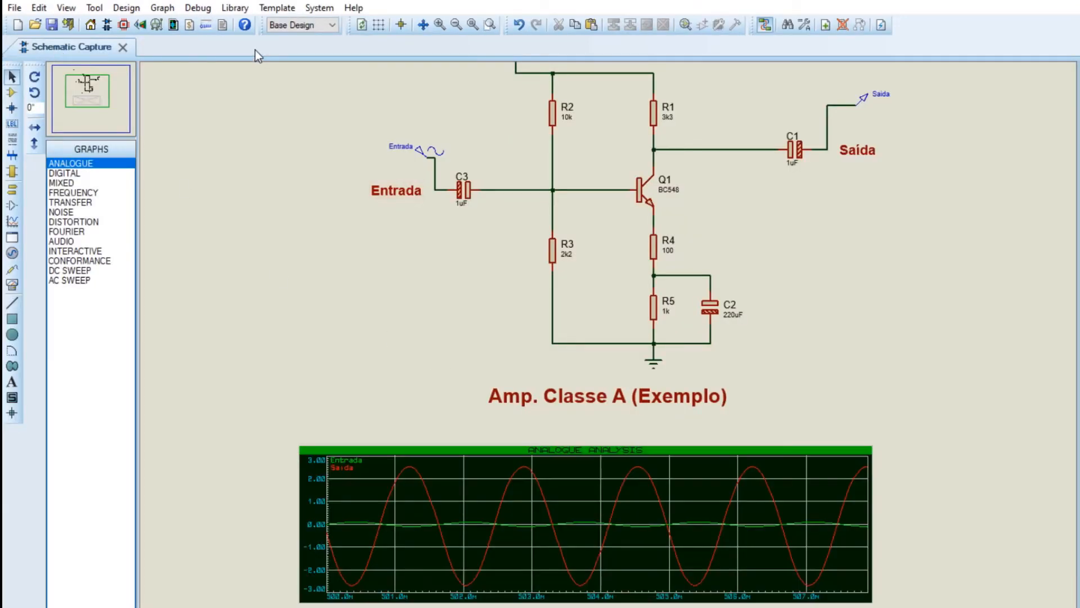
click(599, 487)
drag(590, 488, 600, 467)
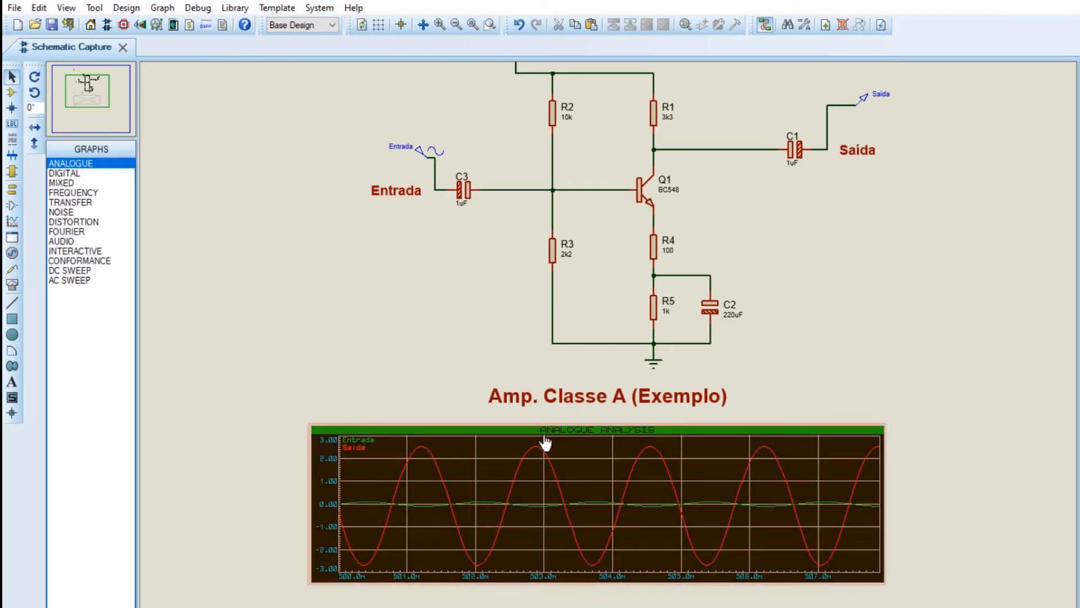
Place a frequency response graph below the analogue graph, matching its width.
scroll(634, 427, down, 1)
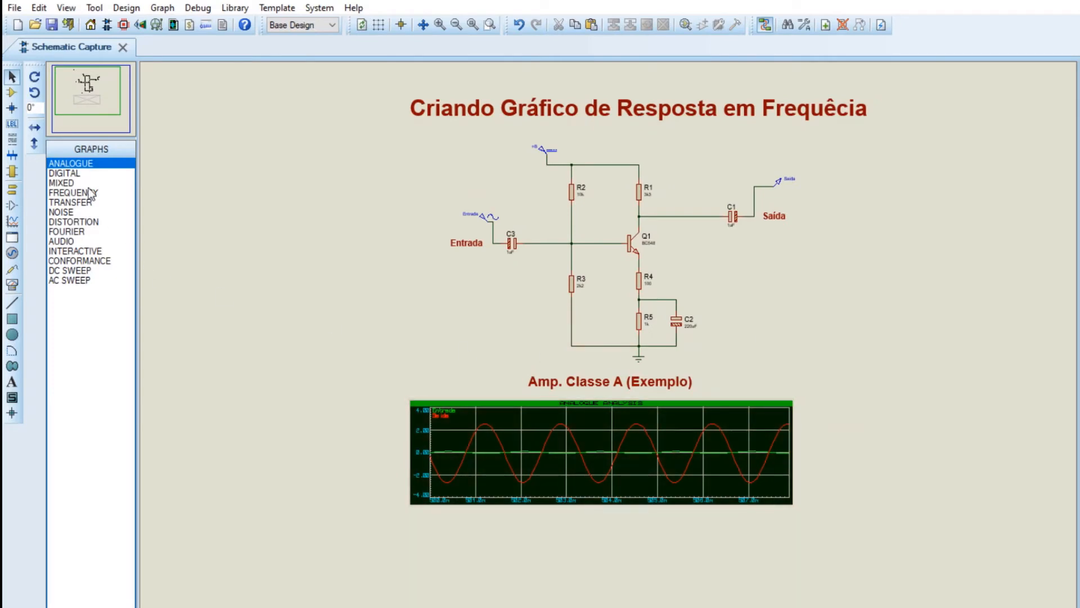
click(16, 221)
click(72, 194)
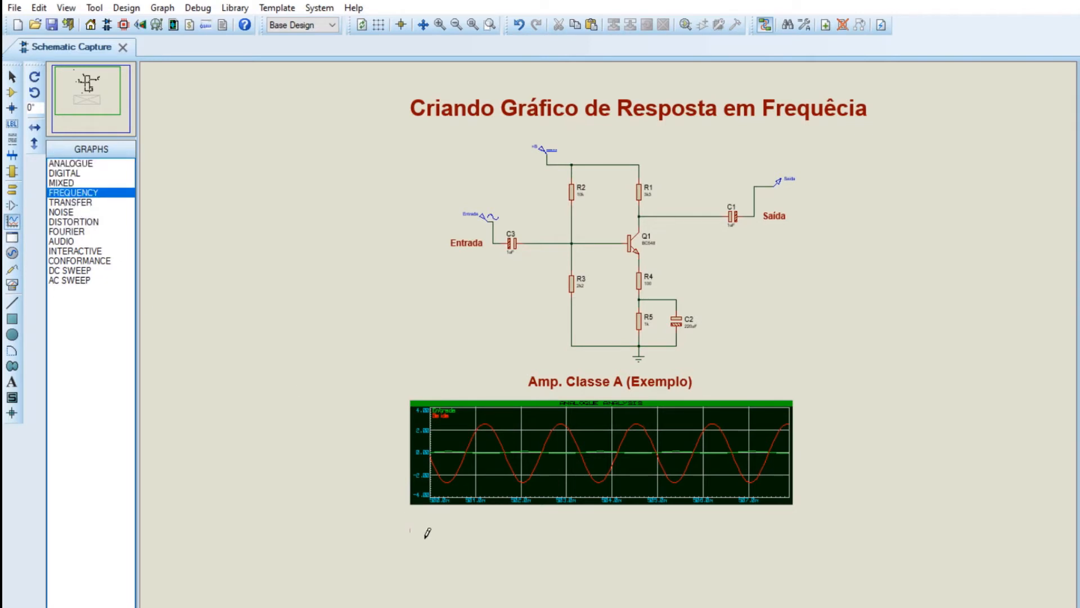
drag(414, 529, 793, 607)
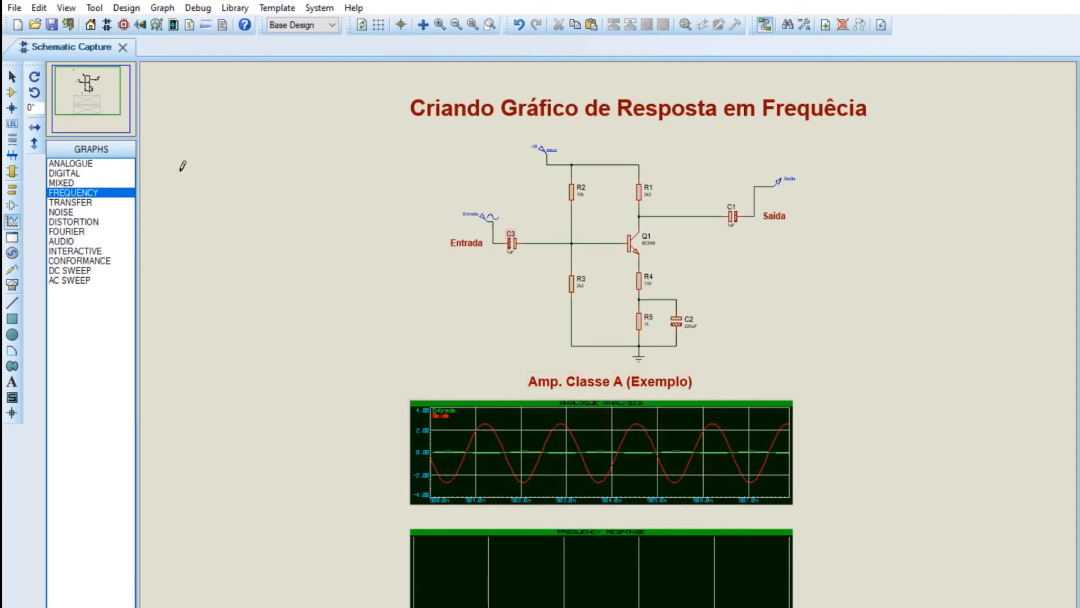
click(12, 77)
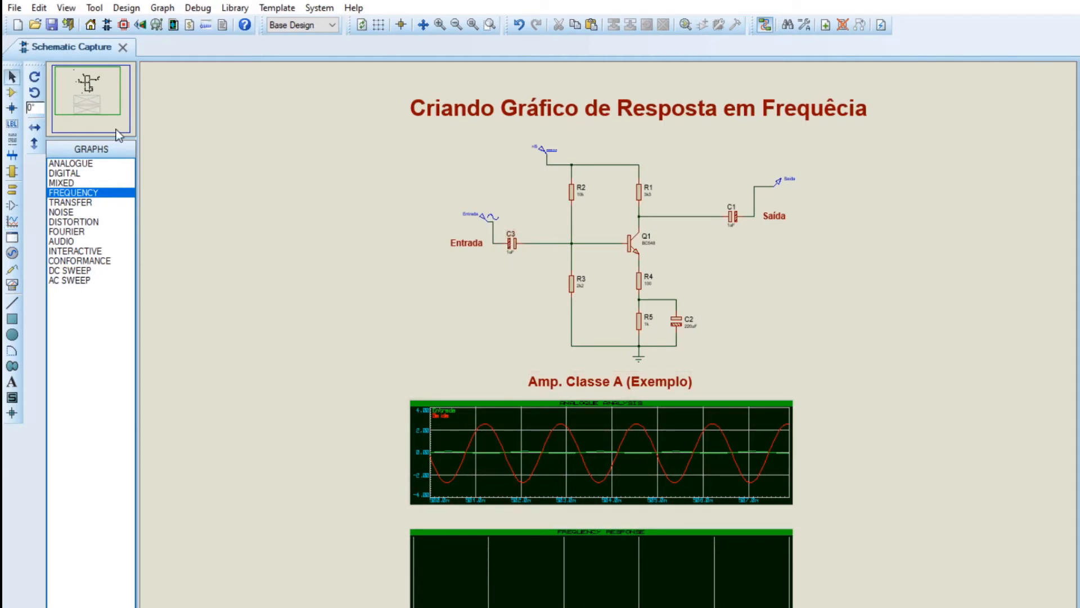
Assign the Entrada generator as reference of the frequency graph and add the Saida probe as its gain trace.
click(488, 221)
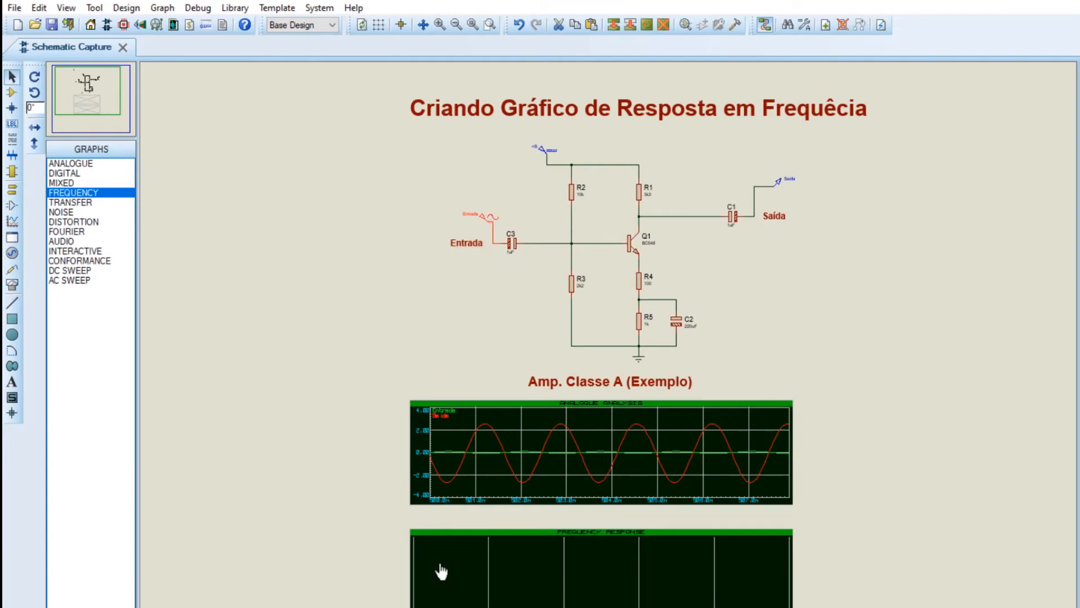
click(782, 183)
click(778, 194)
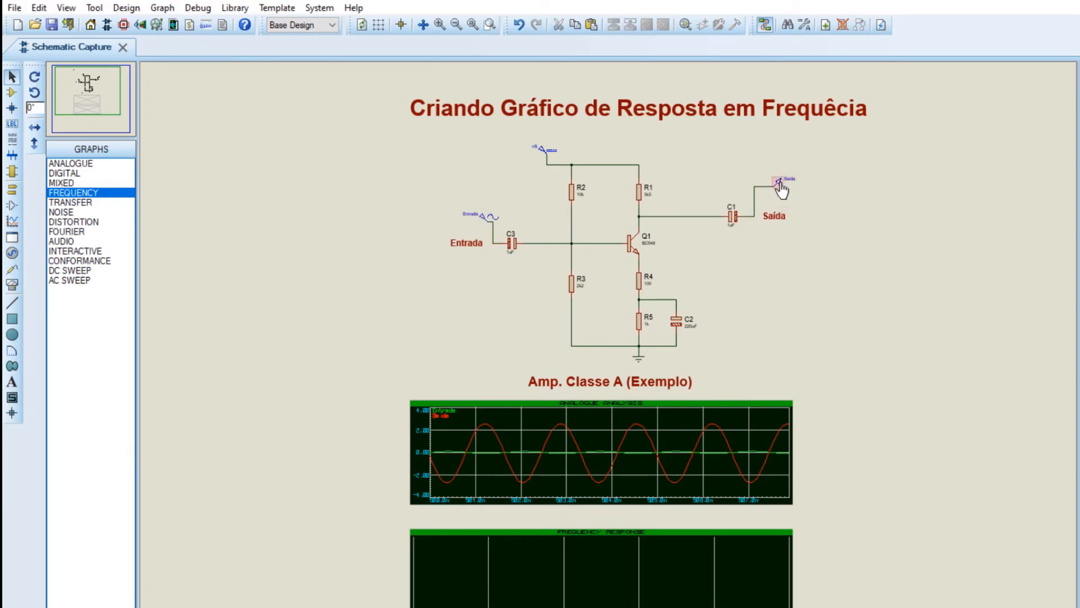
click(779, 190)
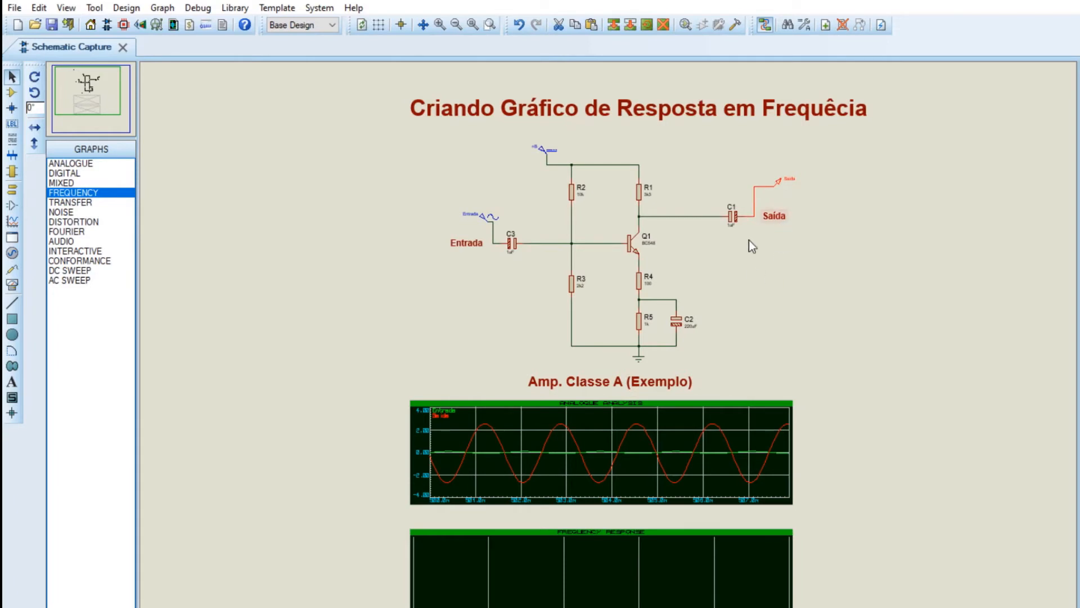
mouse_move(776, 194)
mouse_down()
mouse_move(782, 242)
mouse_move(672, 429)
mouse_move(440, 595)
mouse_up()
click(952, 490)
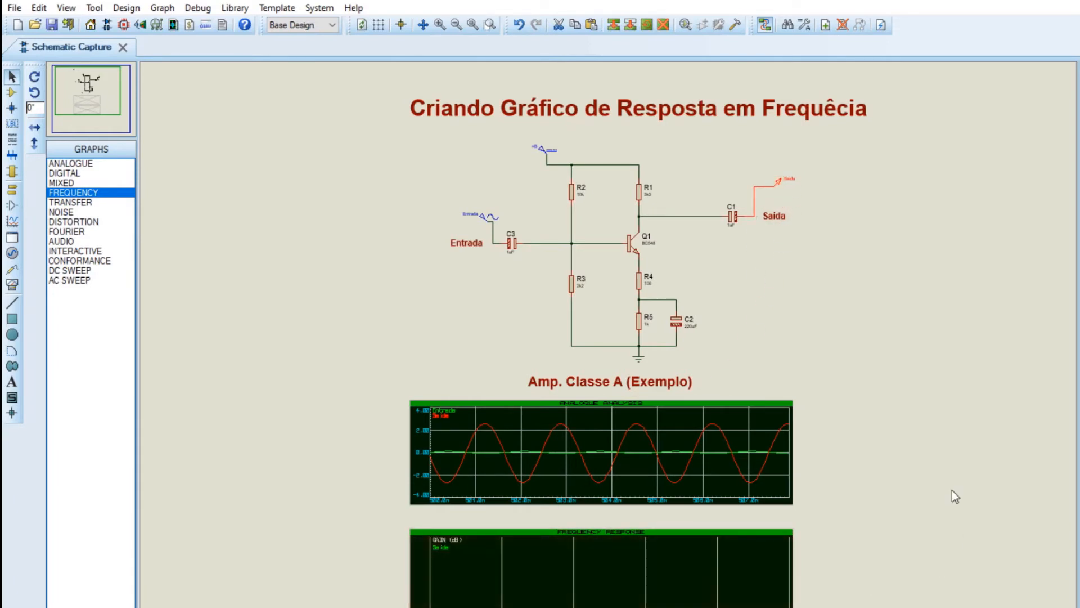
Configure the frequency graph with reference Entrada, start frequency 20 and stop frequency 20k.
double_click(607, 583)
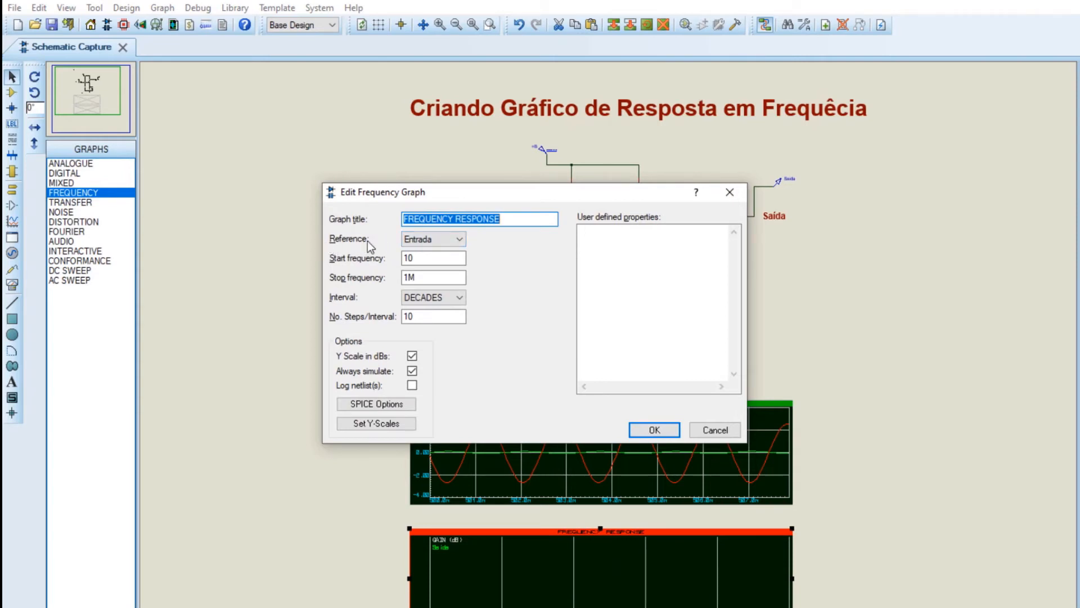
click(451, 242)
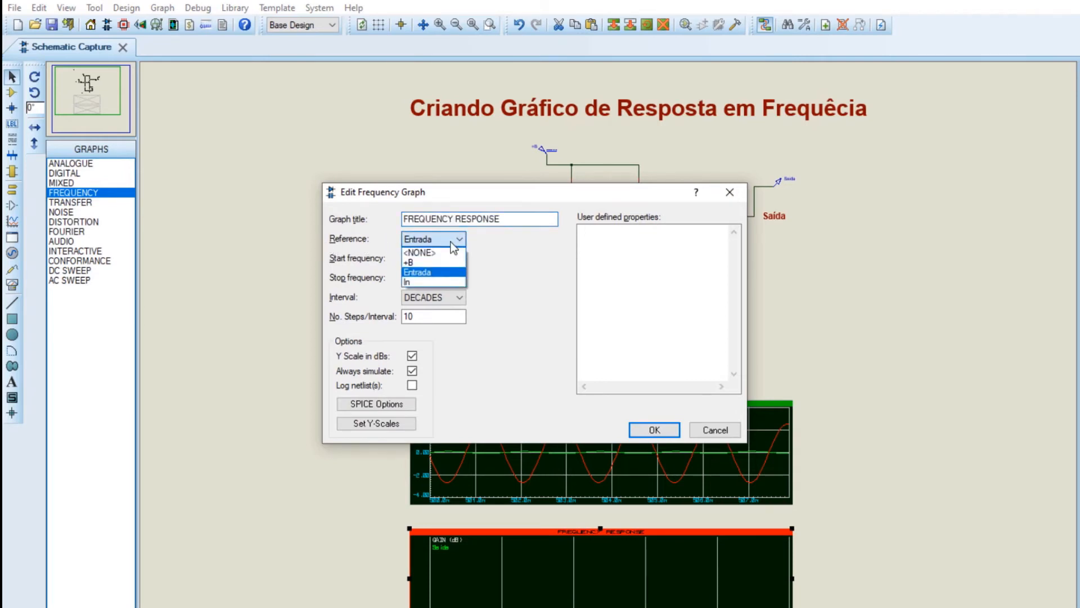
click(419, 271)
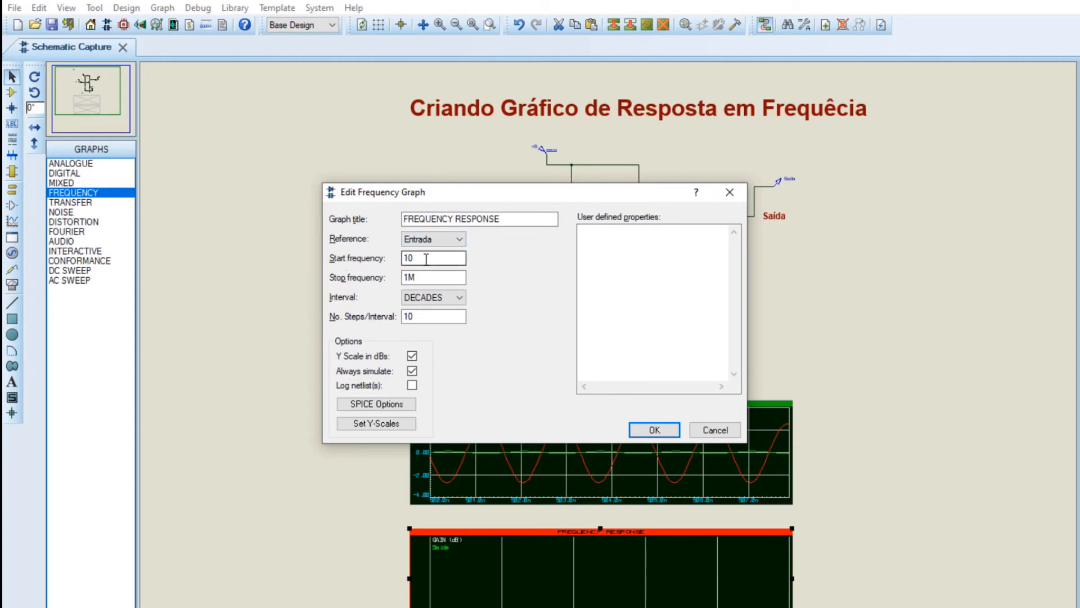
drag(421, 257, 401, 258)
text(20)
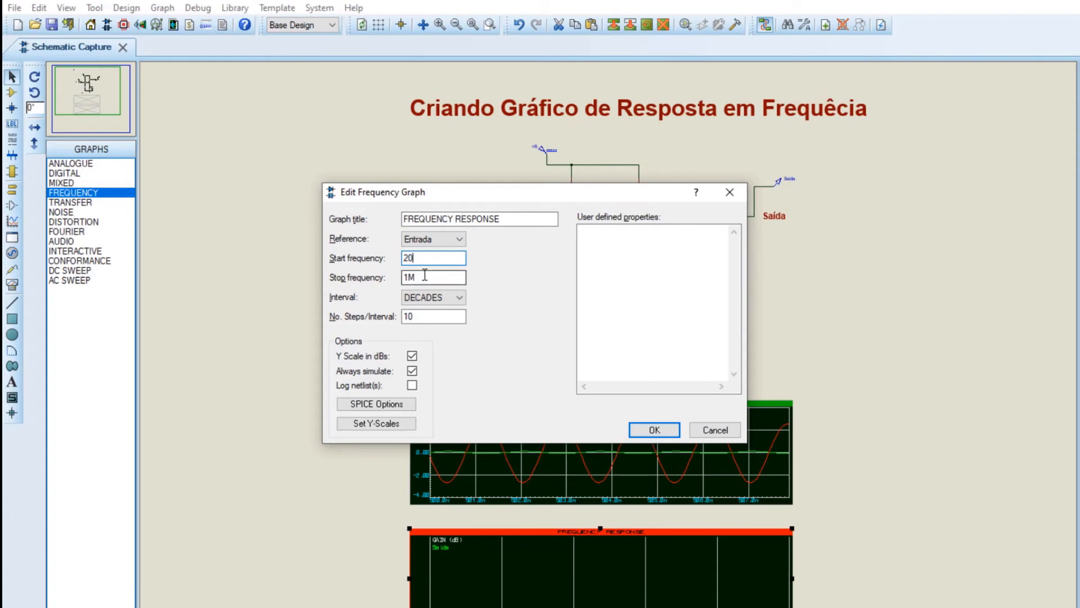
drag(419, 277, 367, 282)
text(20)
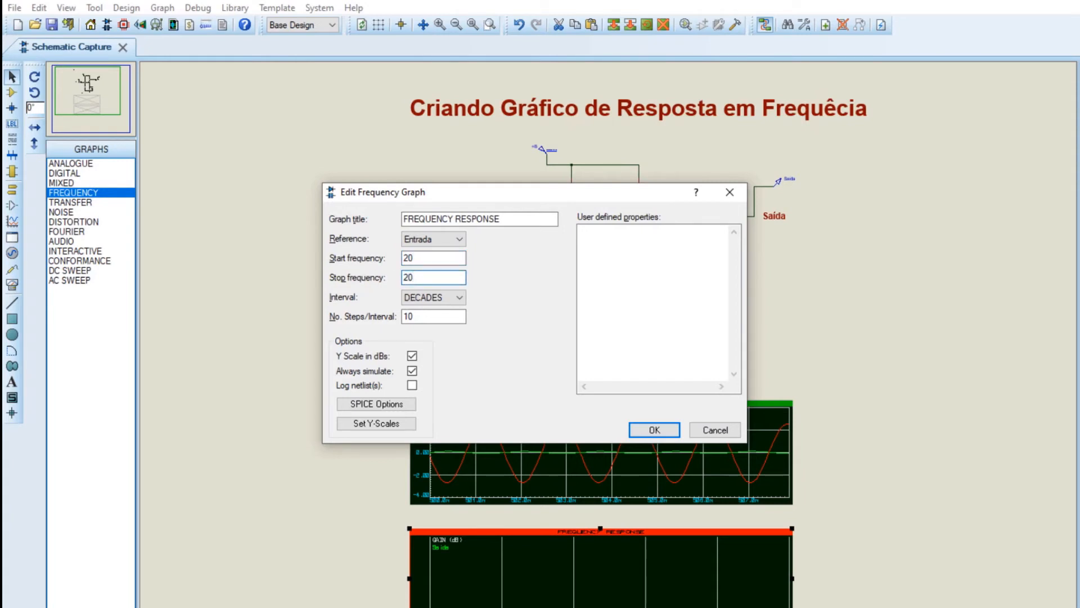
text(k)
click(654, 431)
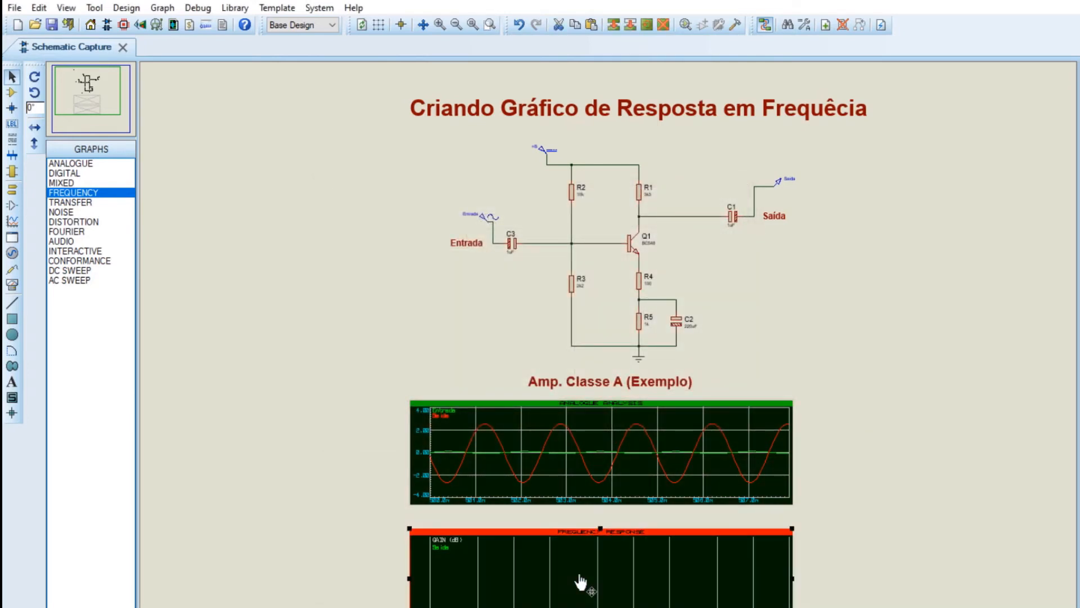
Simulate the frequency response graph and maximize it in its own window.
key(space)
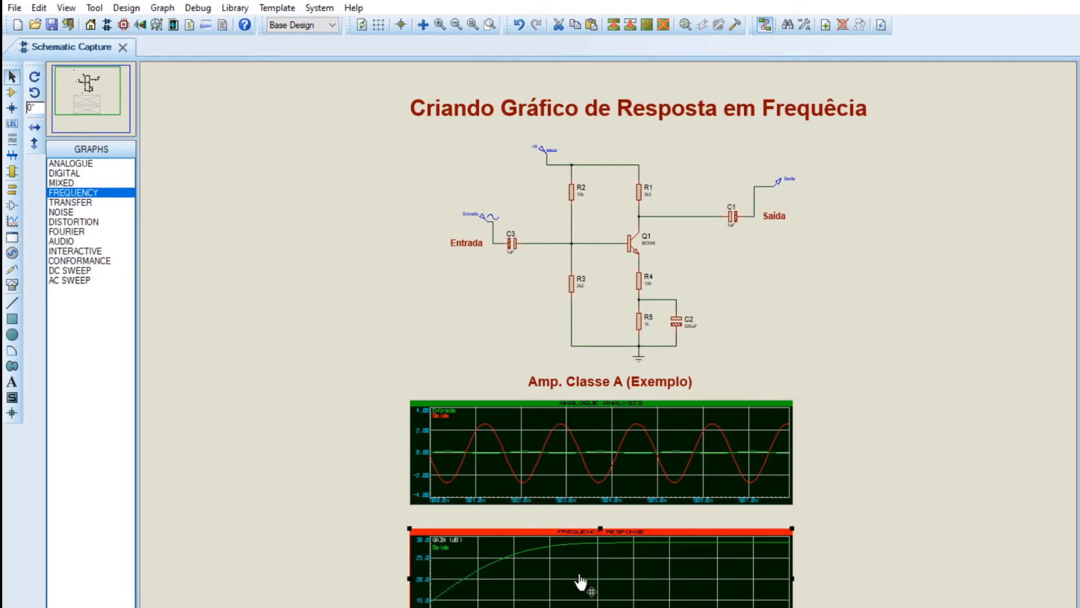
right_click(556, 571)
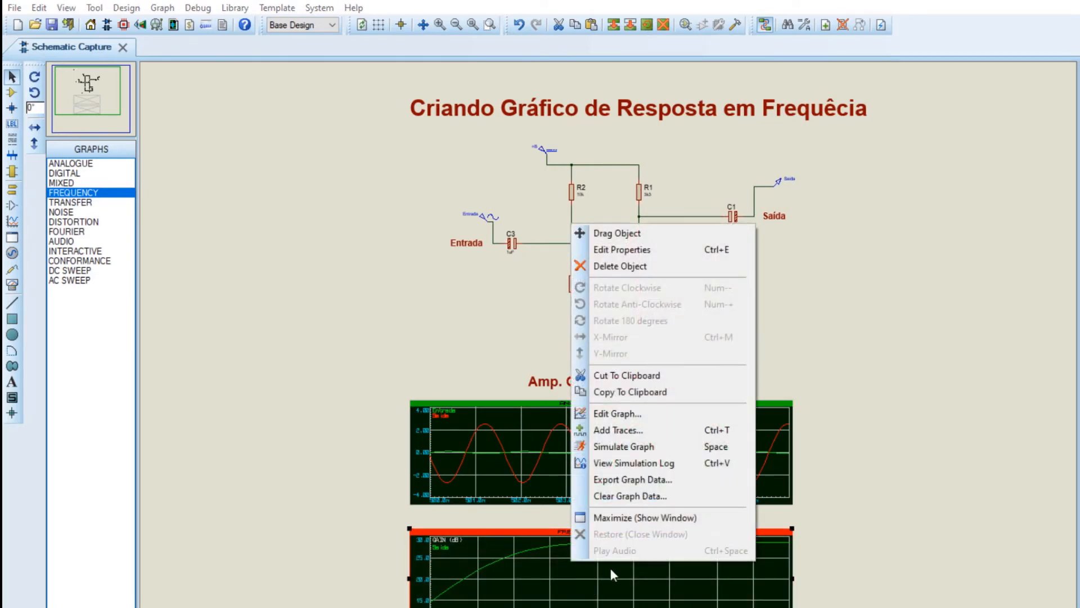
click(620, 517)
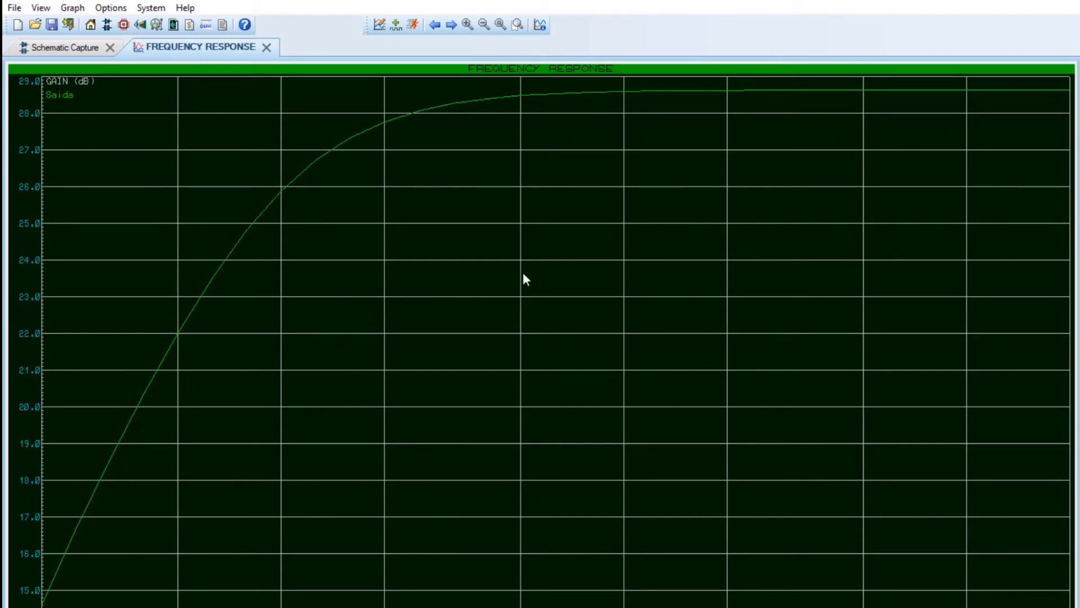
Examine the Saida gain at several frequencies along the response curve with the measuring cursor.
drag(523, 273, 288, 222)
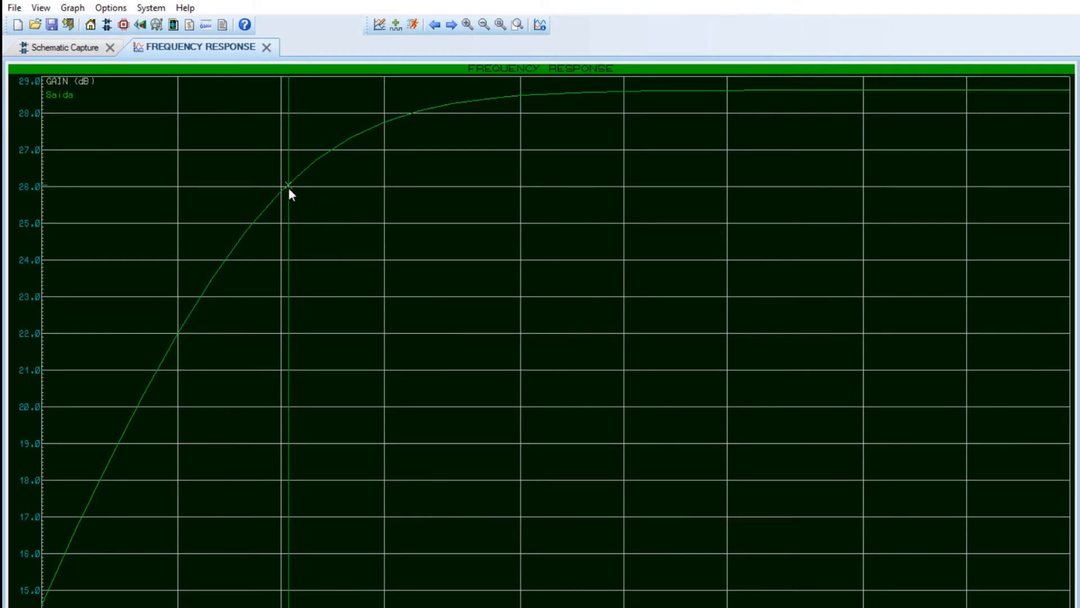
mouse_move(288, 189)
mouse_down()
mouse_move(671, 187)
mouse_move(411, 188)
mouse_move(521, 187)
mouse_up()
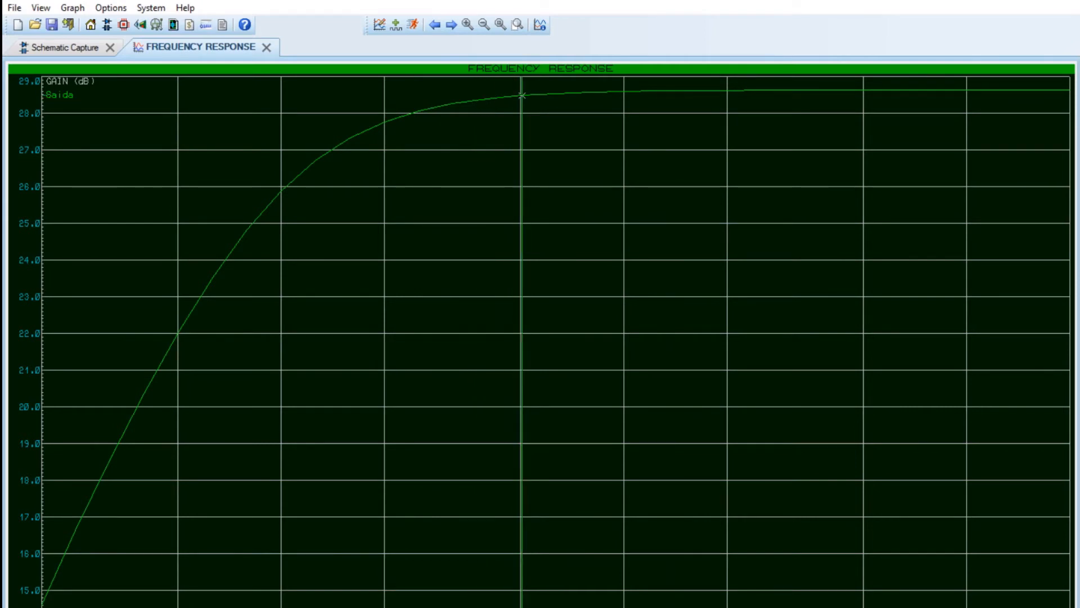
mouse_move(522, 187)
mouse_down()
mouse_move(98, 187)
mouse_move(396, 187)
mouse_up()
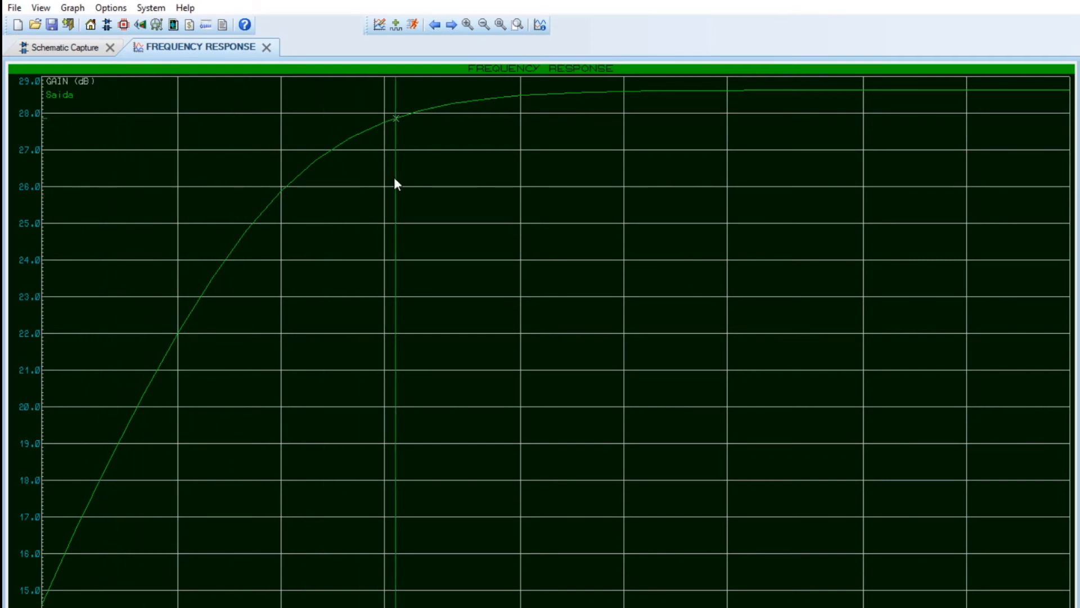
Set the frequency of the Entrada sine generator in the schematic to 20 Hz.
click(69, 45)
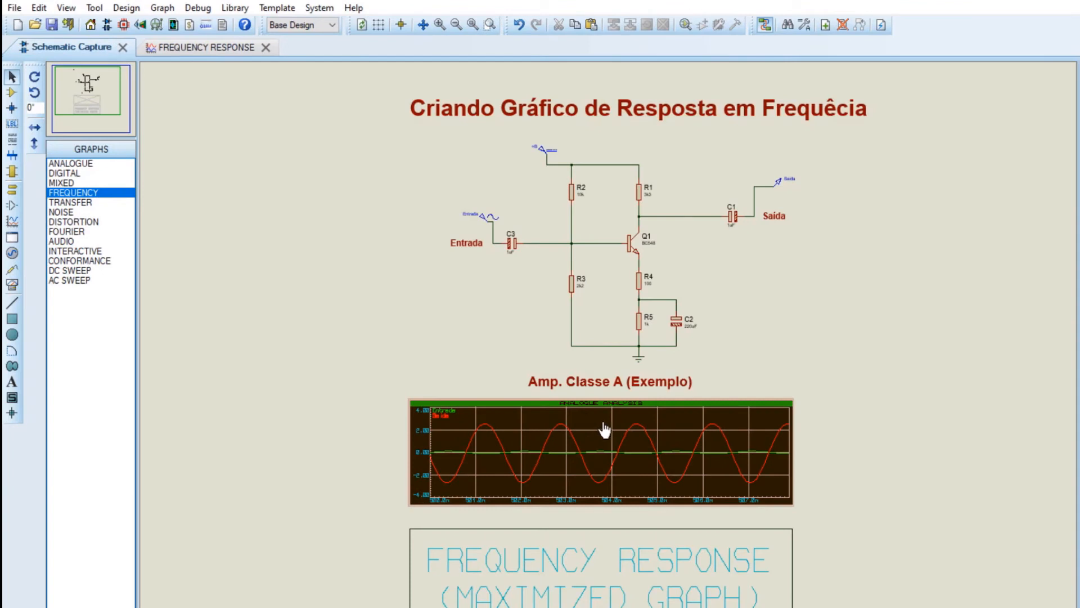
double_click(491, 219)
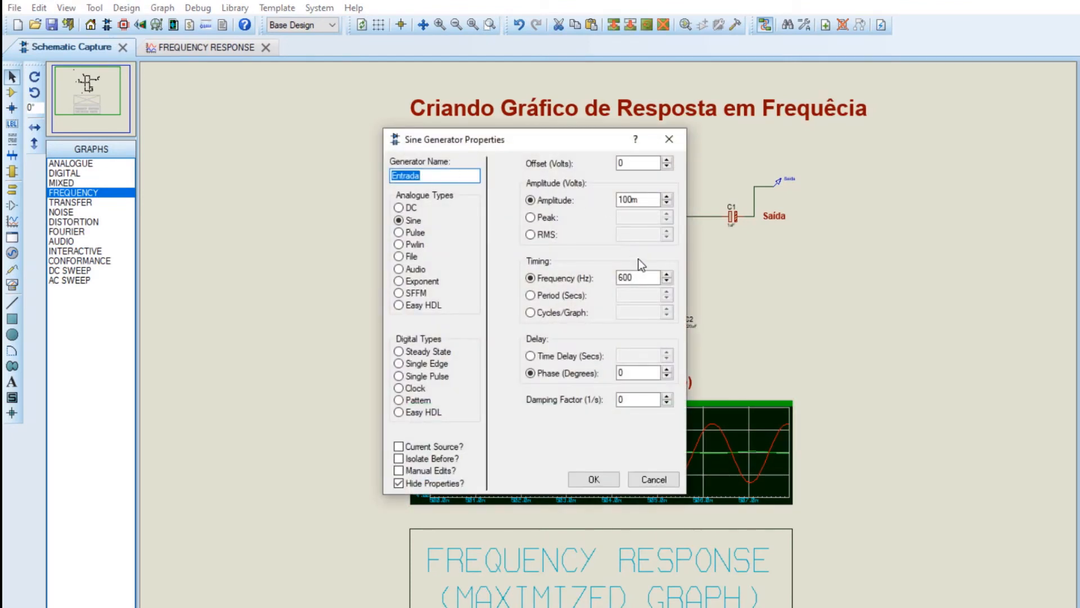
double_click(625, 278)
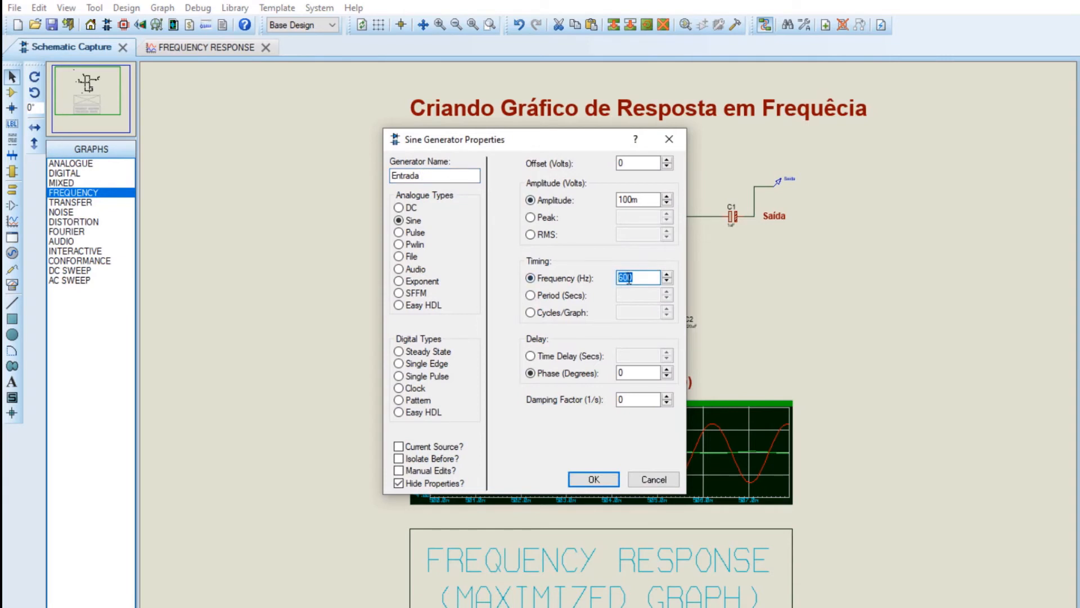
text(20)
click(597, 480)
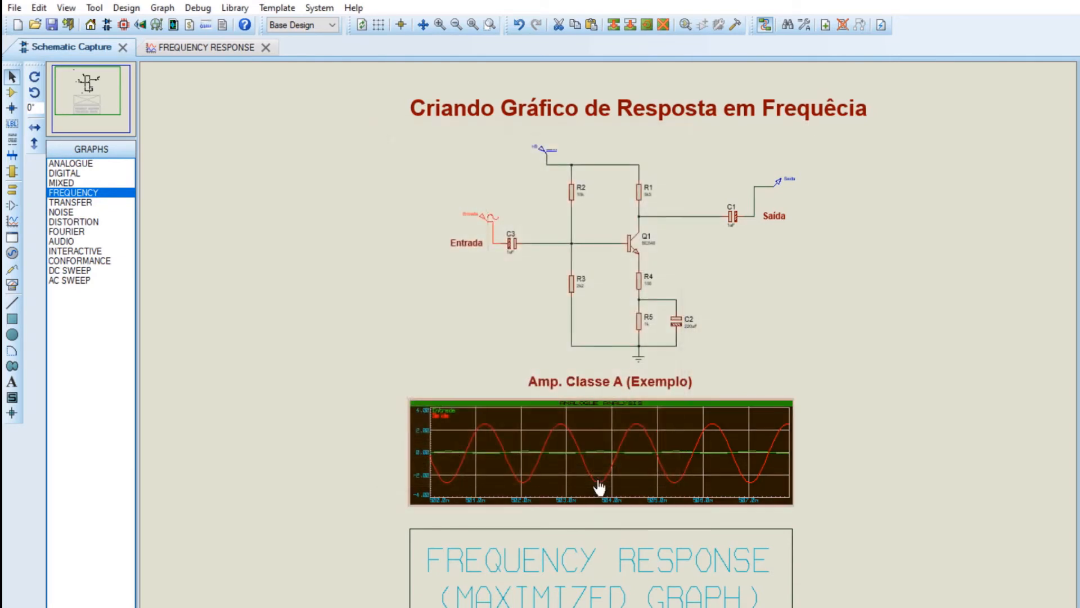
Simulate the analogue graph at 20 Hz and maximize it in its own window, showing about five cycles of Entrada and Saida.
click(592, 476)
key(space)
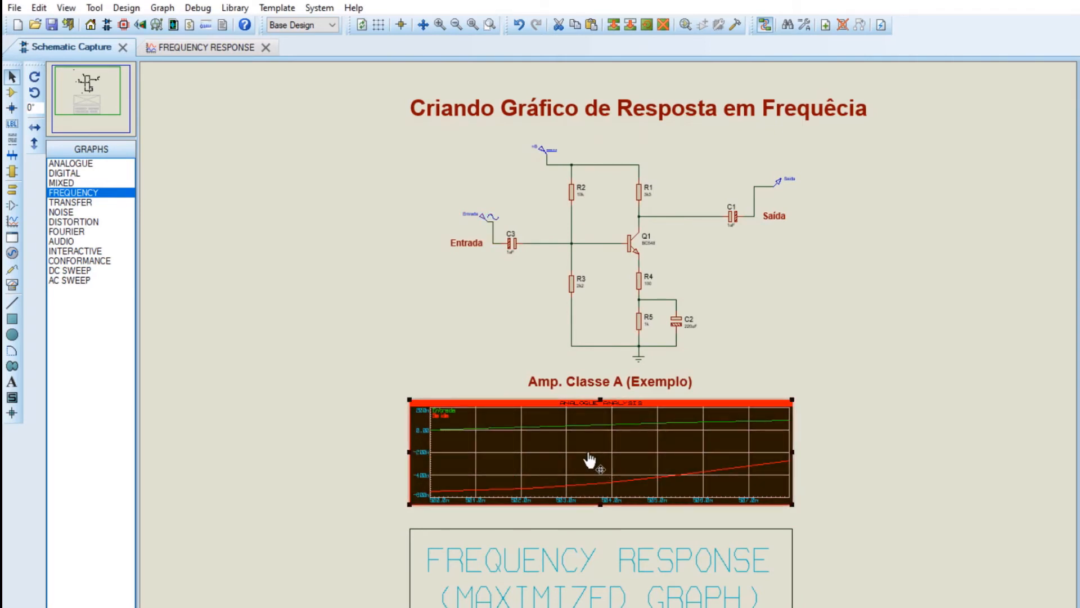
right_click(589, 459)
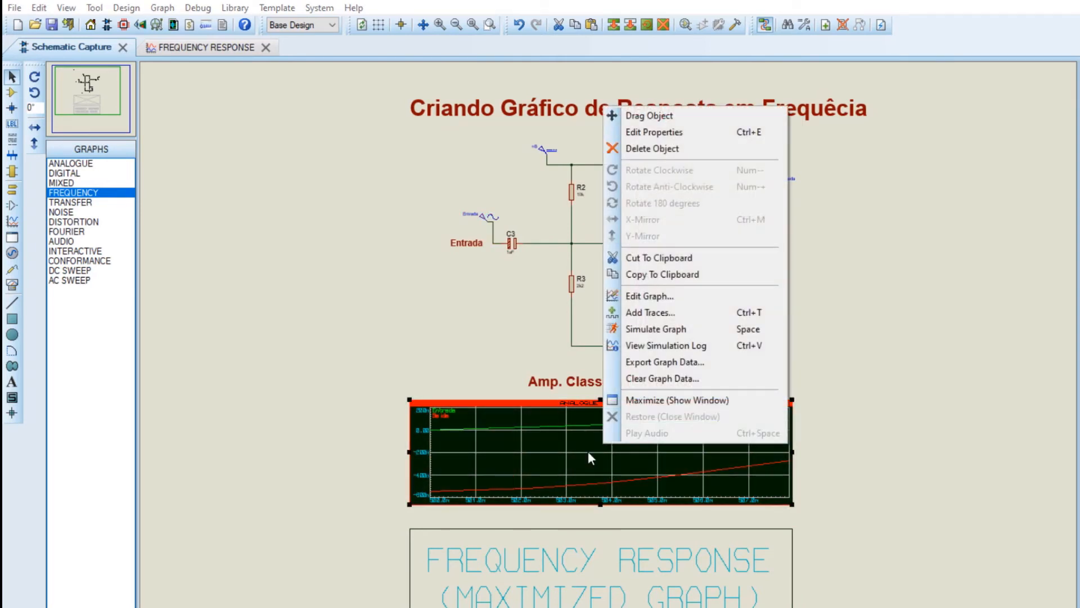
click(646, 403)
scroll(669, 229, down, 4)
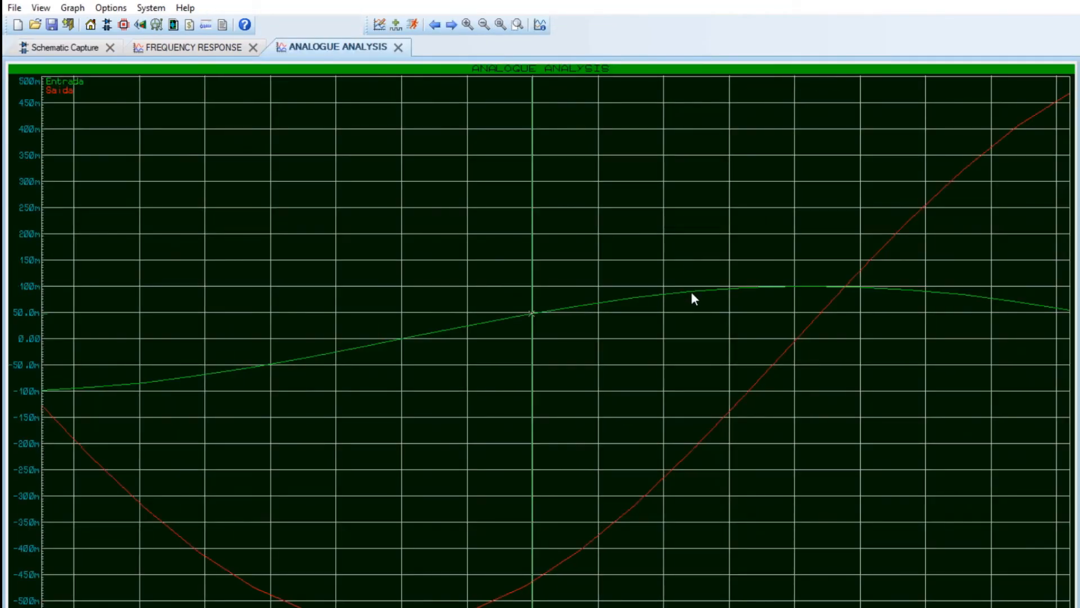
scroll(674, 277, down, 1)
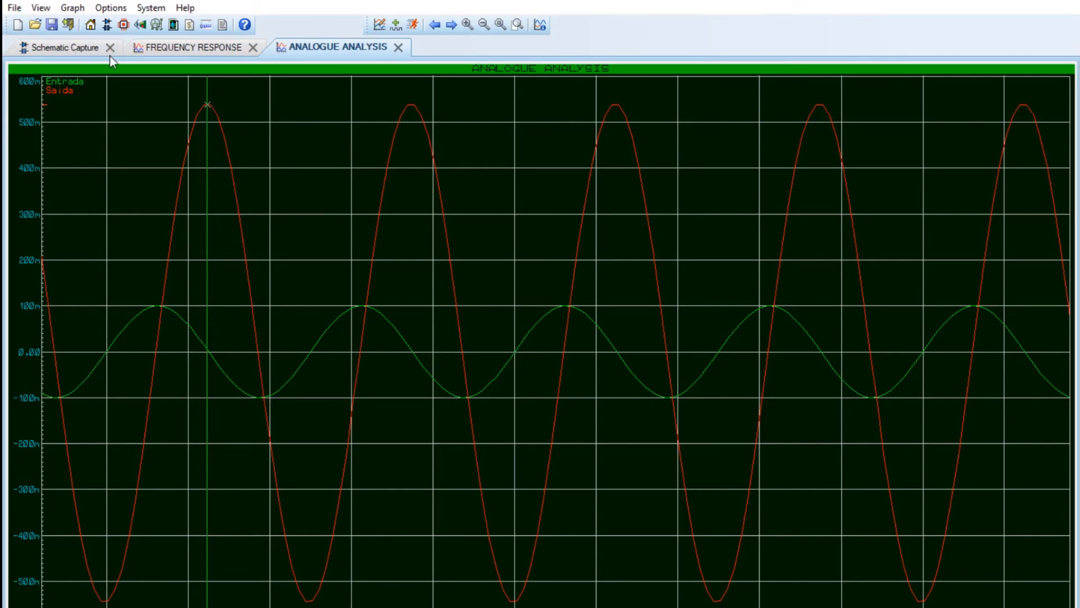
Return to the schematic and set the frequency of the Entrada sine generator to 500 Hz.
click(66, 48)
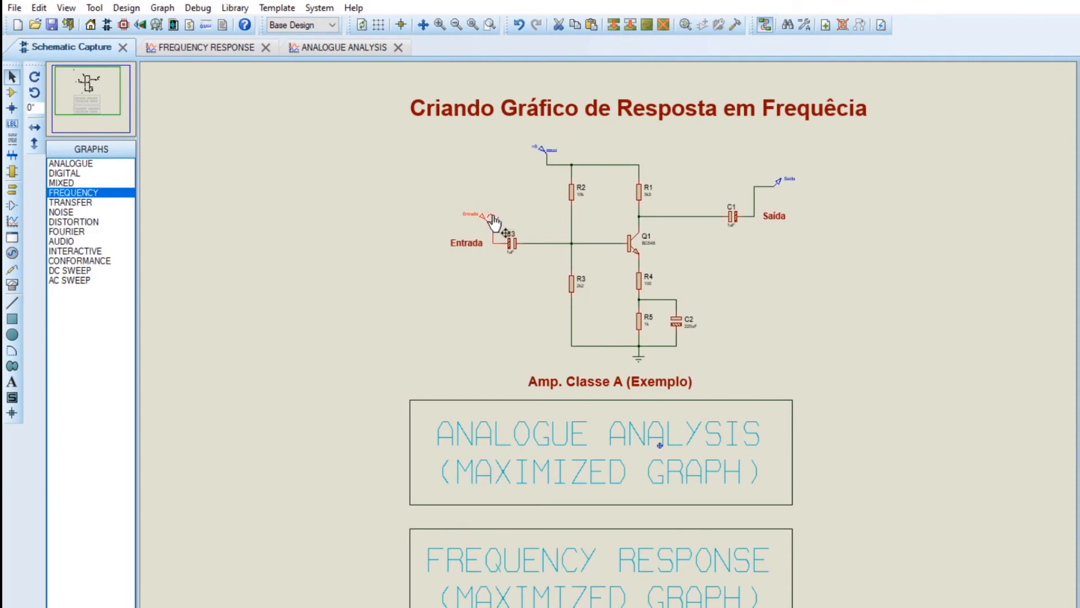
double_click(492, 218)
double_click(634, 278)
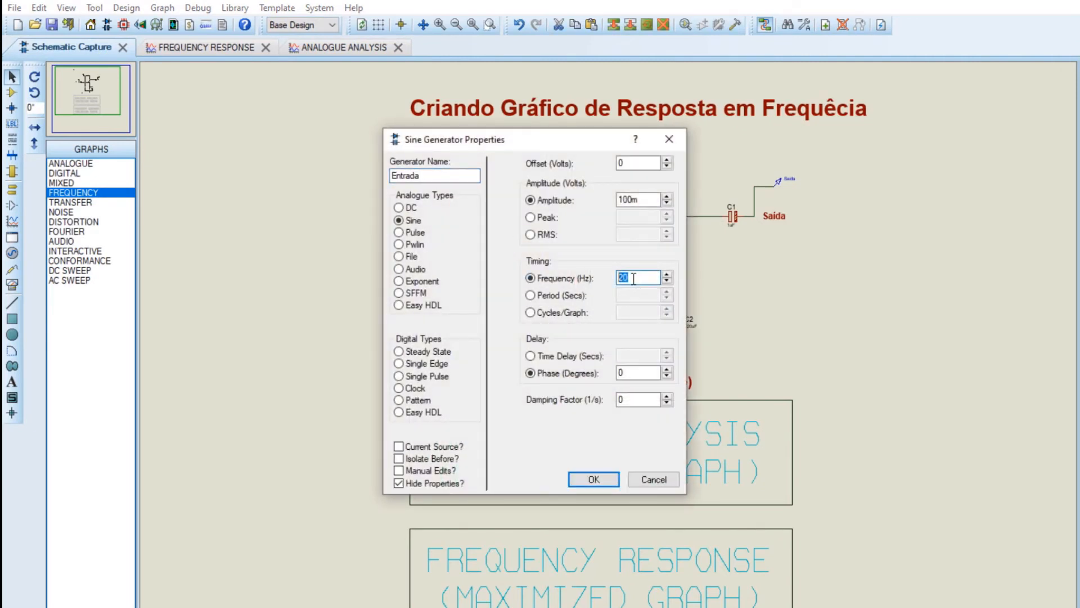
text(500)
click(602, 478)
Simulate the maximized analogue graph again with the 500 Hz input and display about eight individual cycles.
click(228, 52)
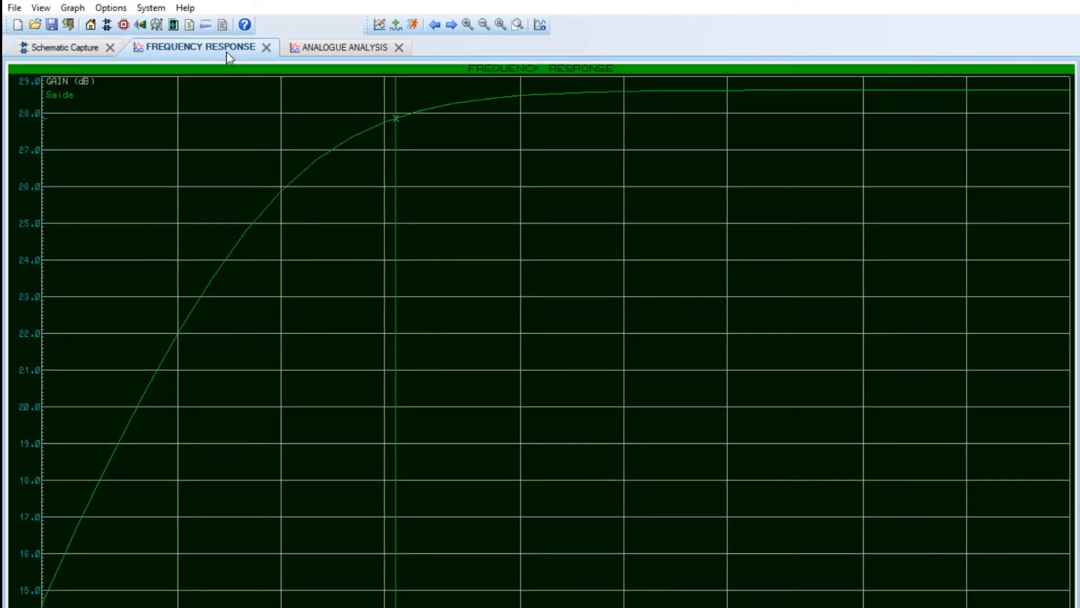
click(374, 51)
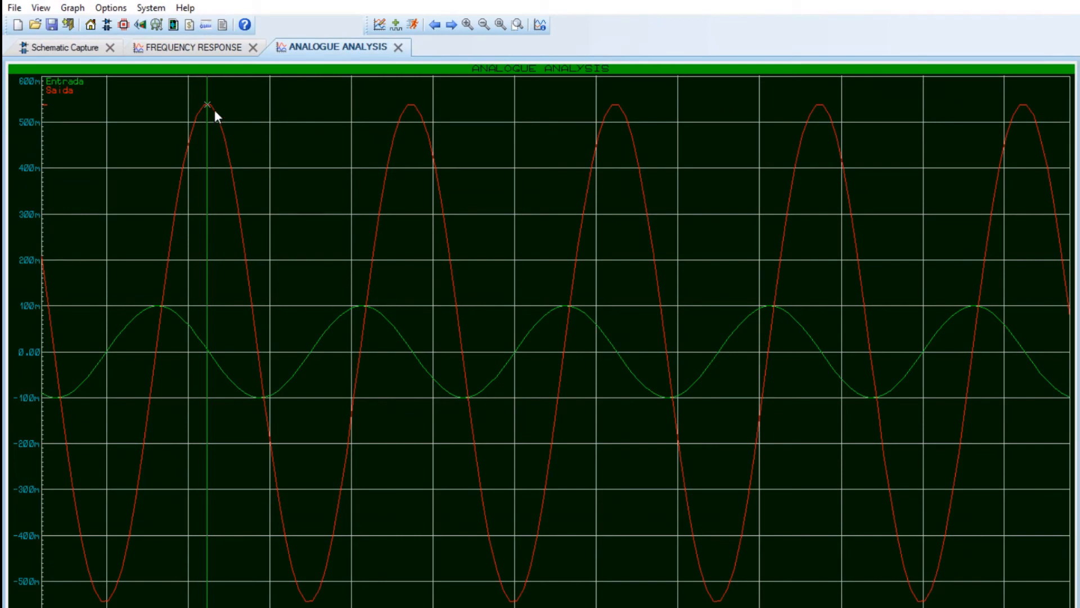
key(space)
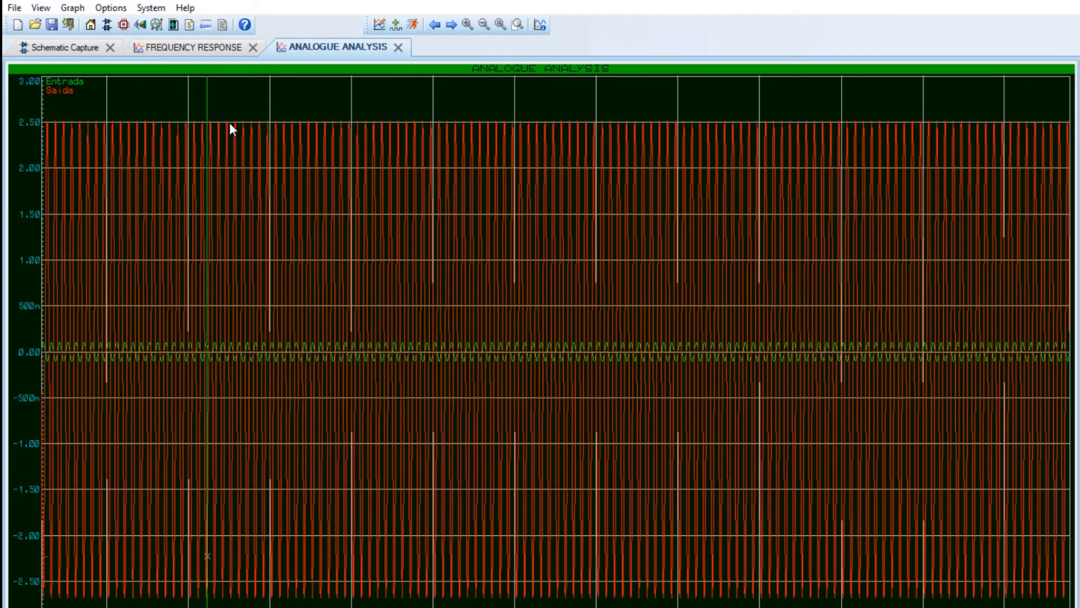
scroll(541, 350, up, 6)
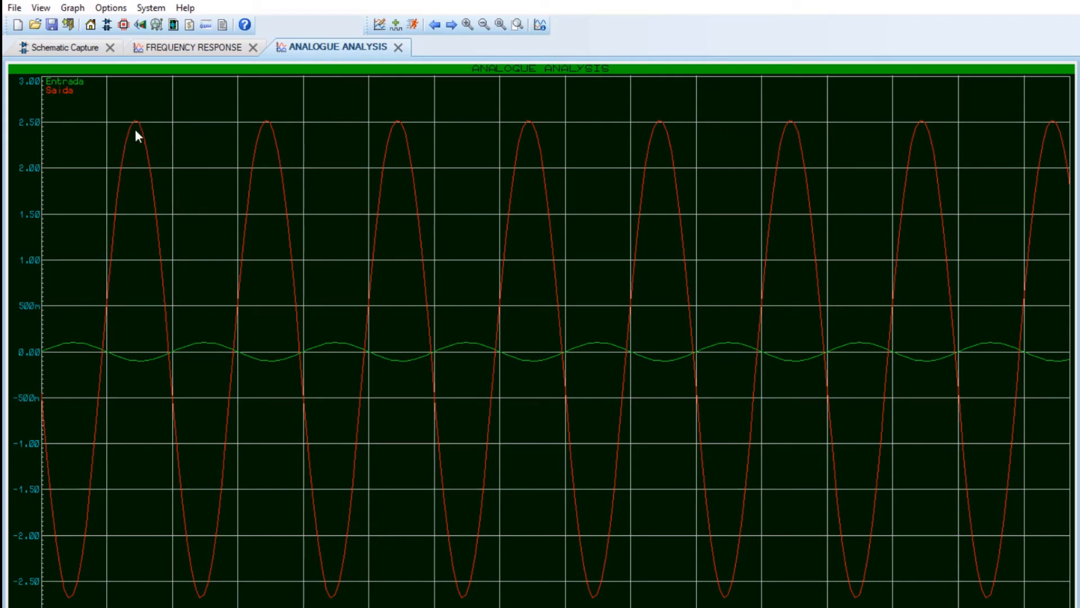
Compare the analogue waveforms with the frequency response curve and check the settings of the Entrada generator.
click(186, 46)
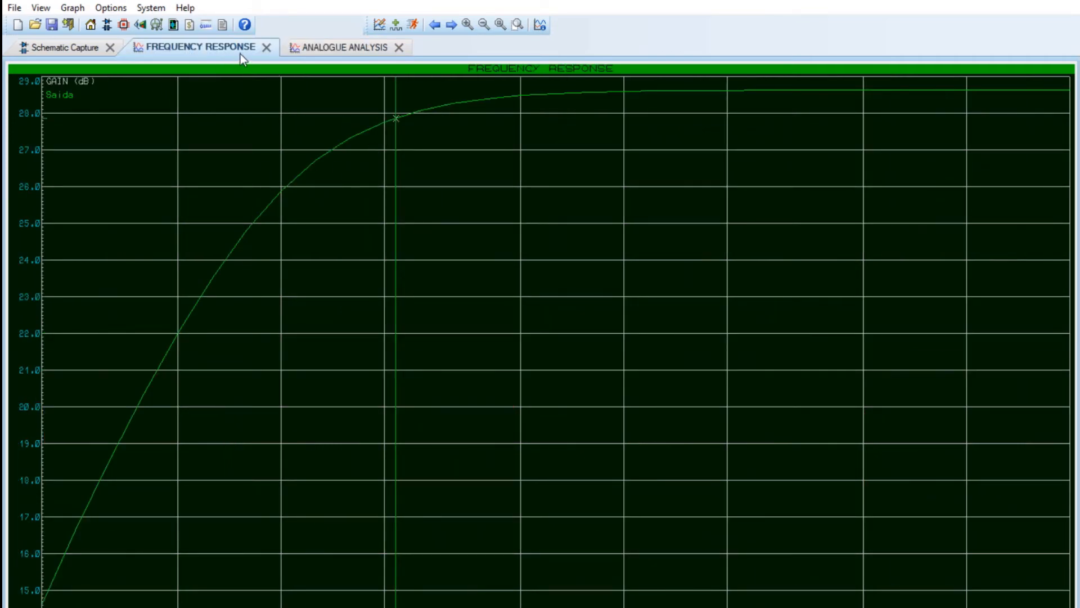
click(312, 47)
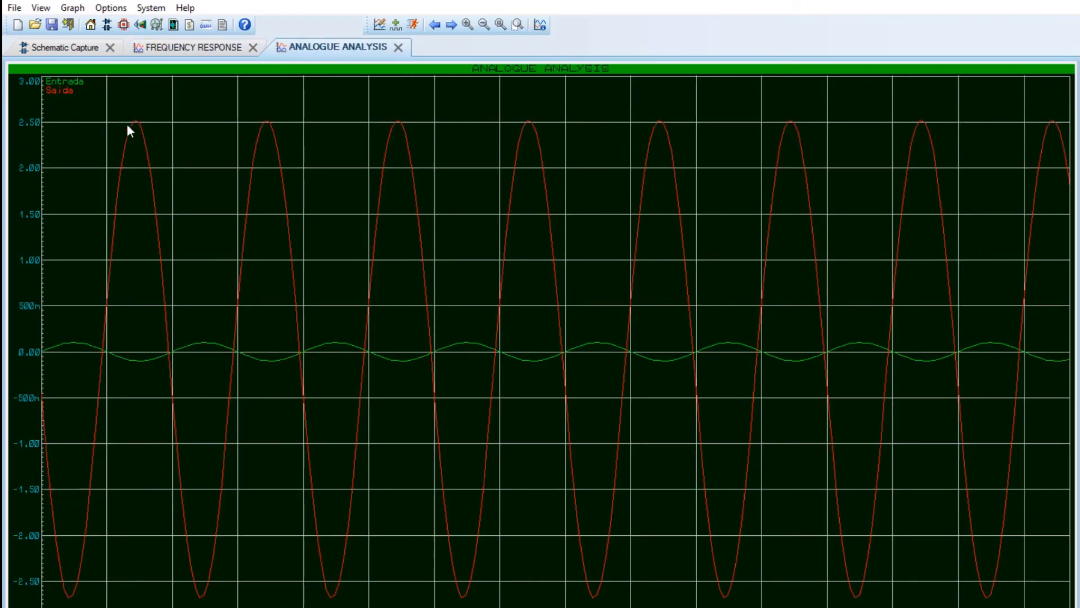
click(56, 49)
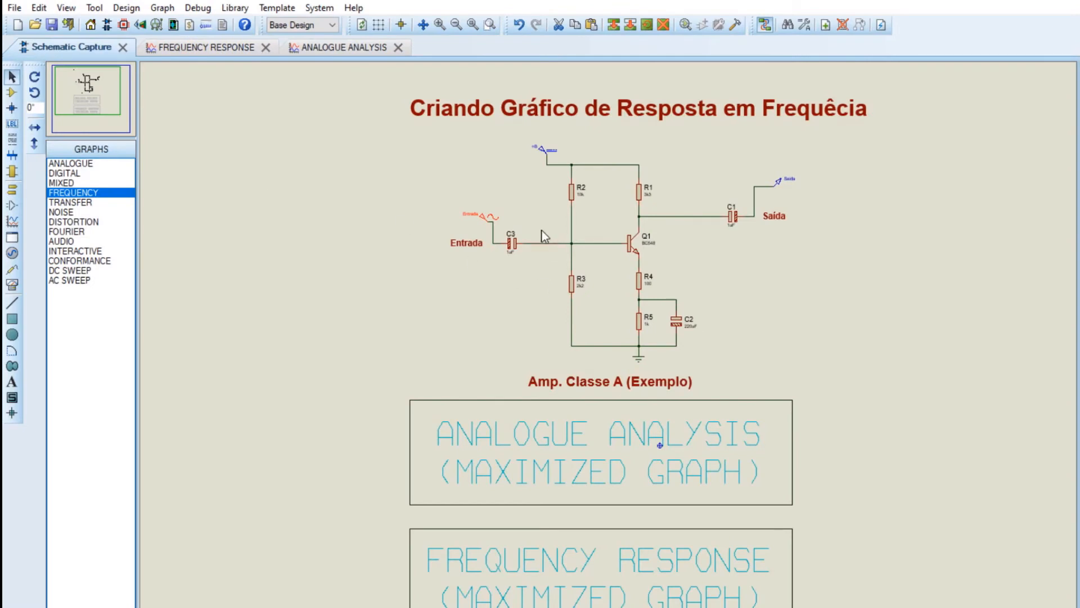
double_click(494, 216)
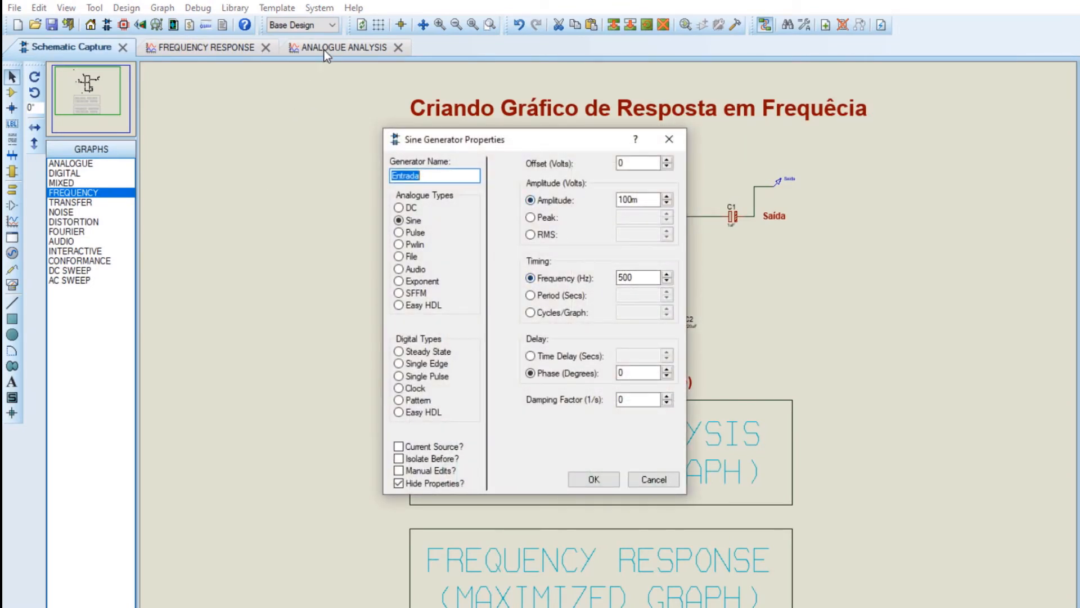
click(671, 145)
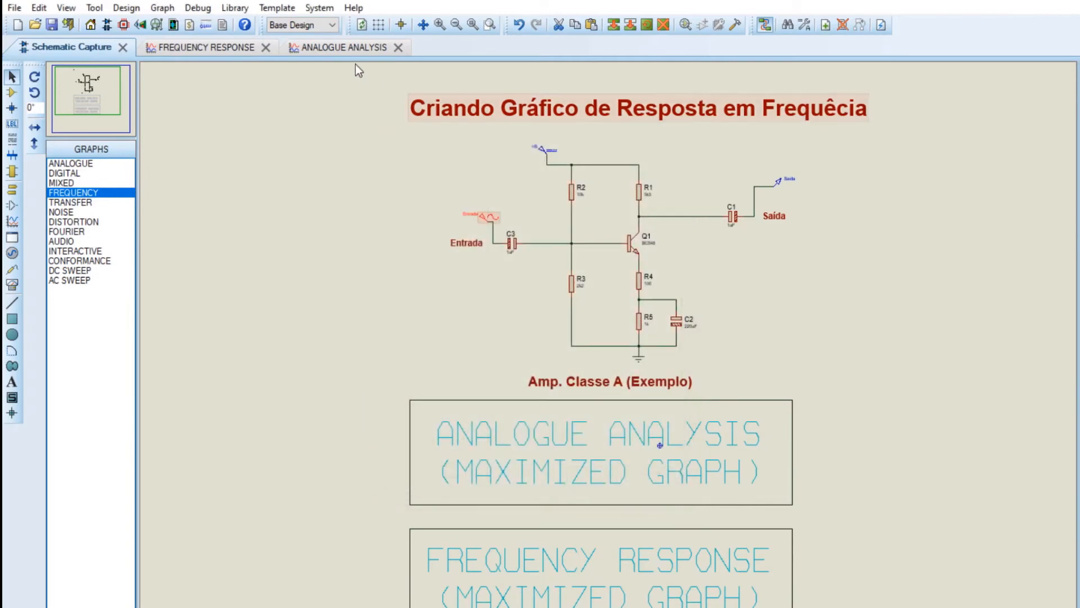
click(343, 47)
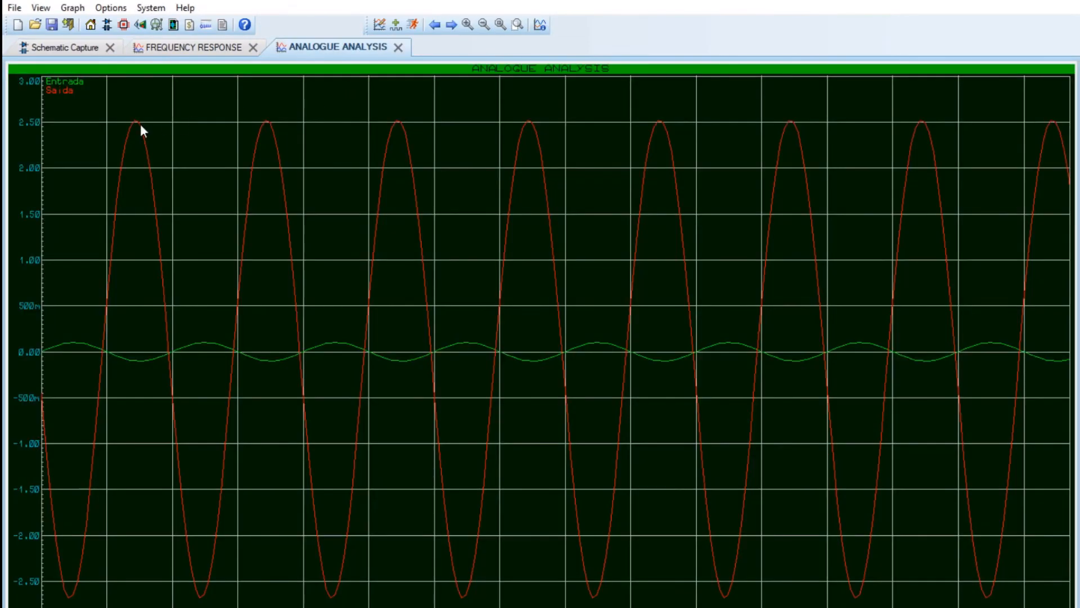
Measure the Saida gain on the frequency response where the curve starts levelling off and near its high-frequency end.
click(164, 48)
drag(392, 141, 521, 140)
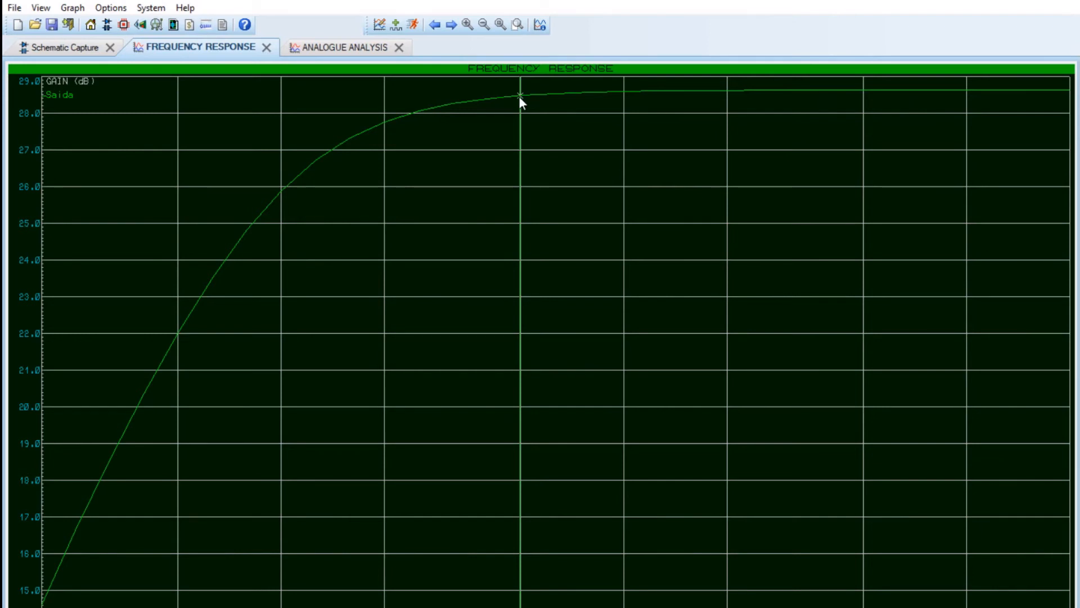
drag(518, 96, 967, 90)
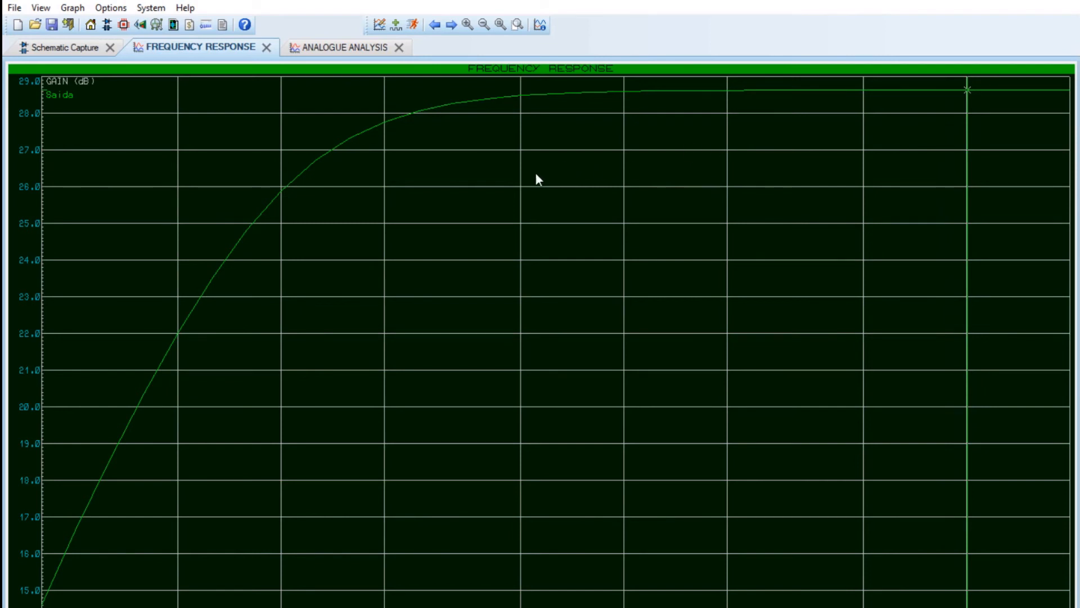
Return to the schematic and set the frequency of the Entrada sine generator to 10k.
click(47, 47)
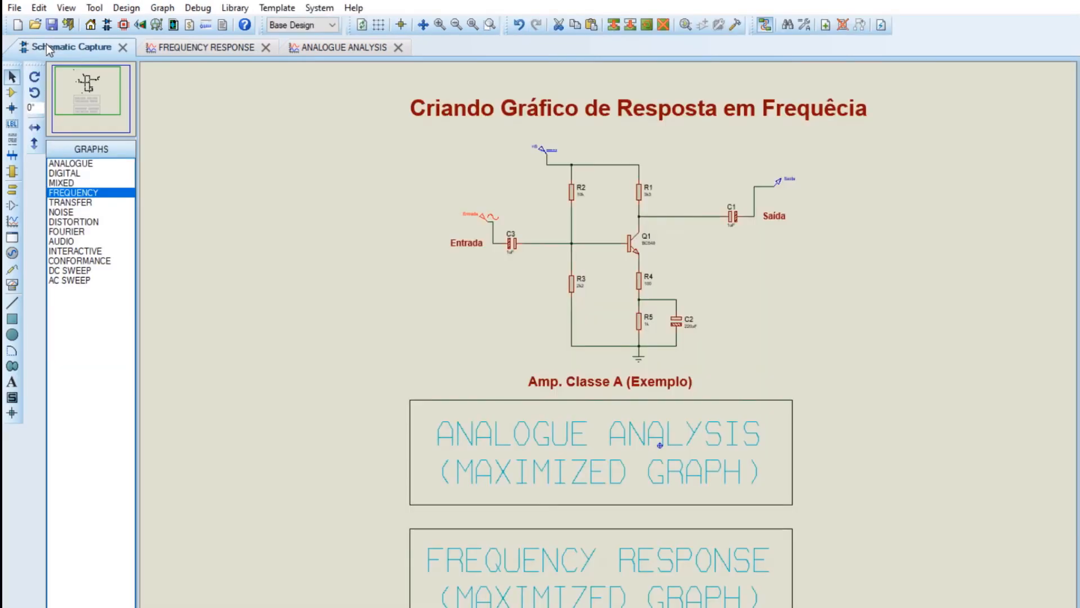
double_click(492, 217)
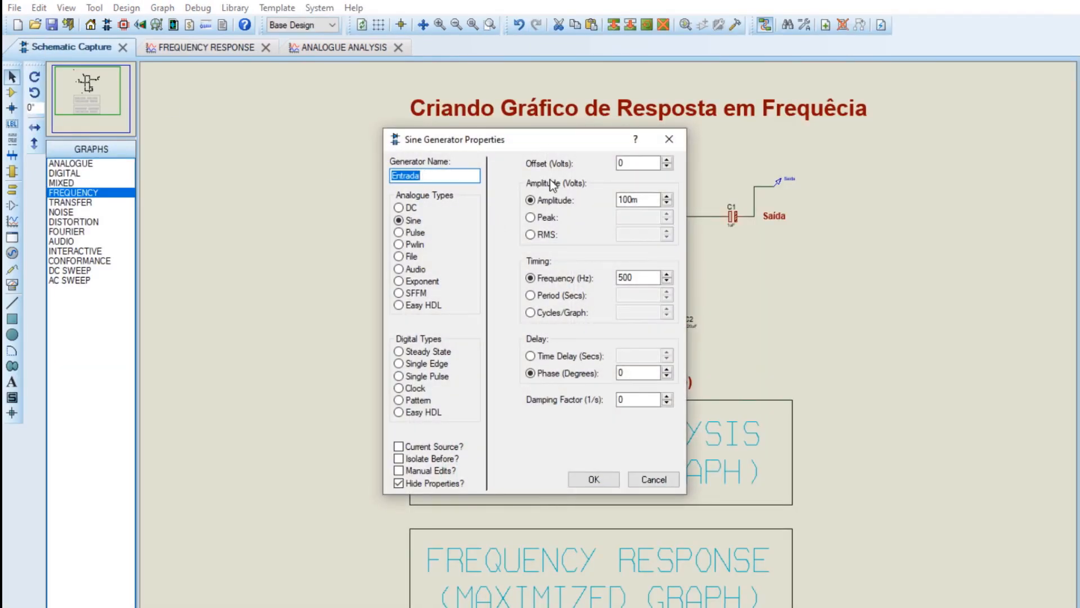
double_click(626, 276)
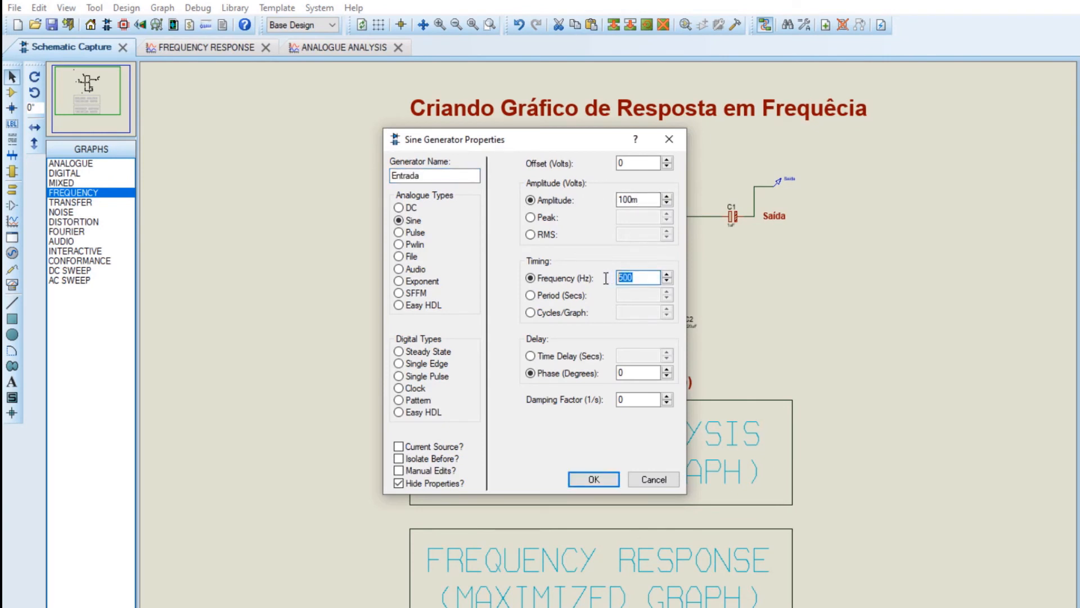
text(10k)
click(594, 479)
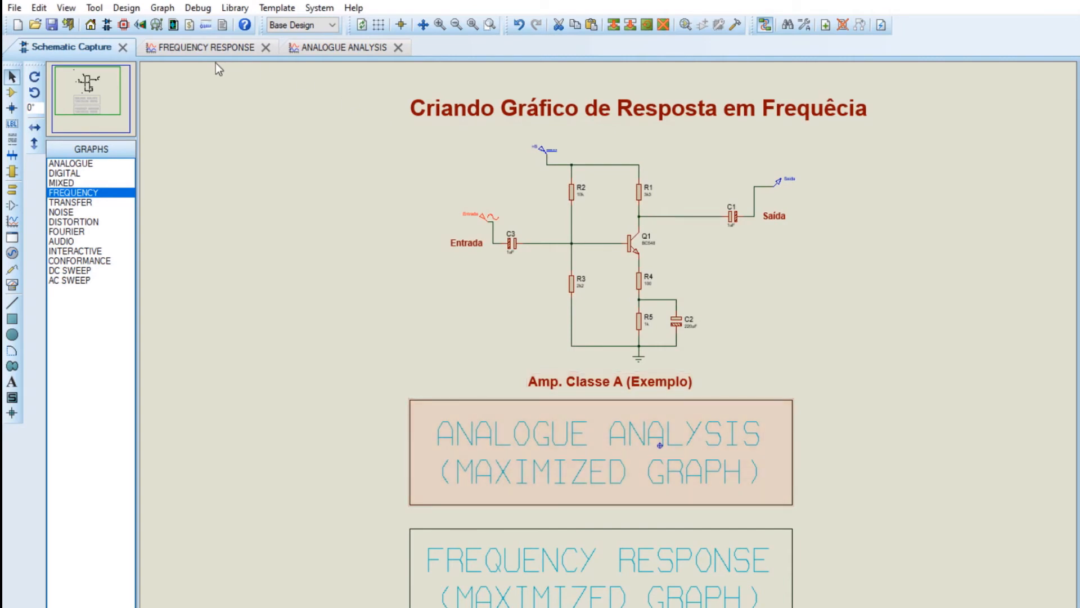
Simulate the analogue graph again with the 10k input, display about five cycles, and compare them with the frequency response curve.
click(204, 50)
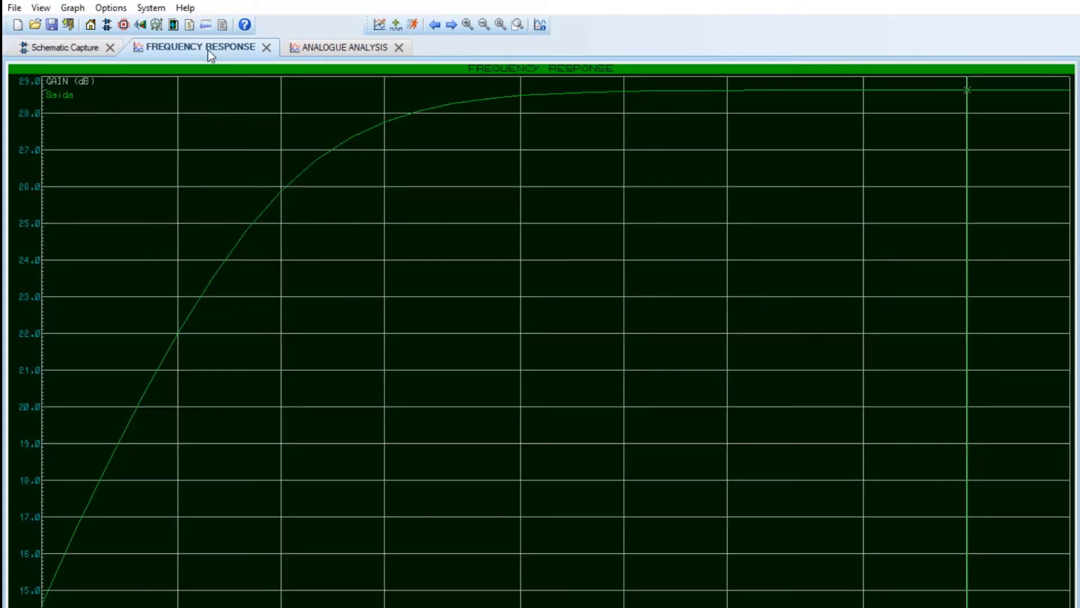
click(334, 50)
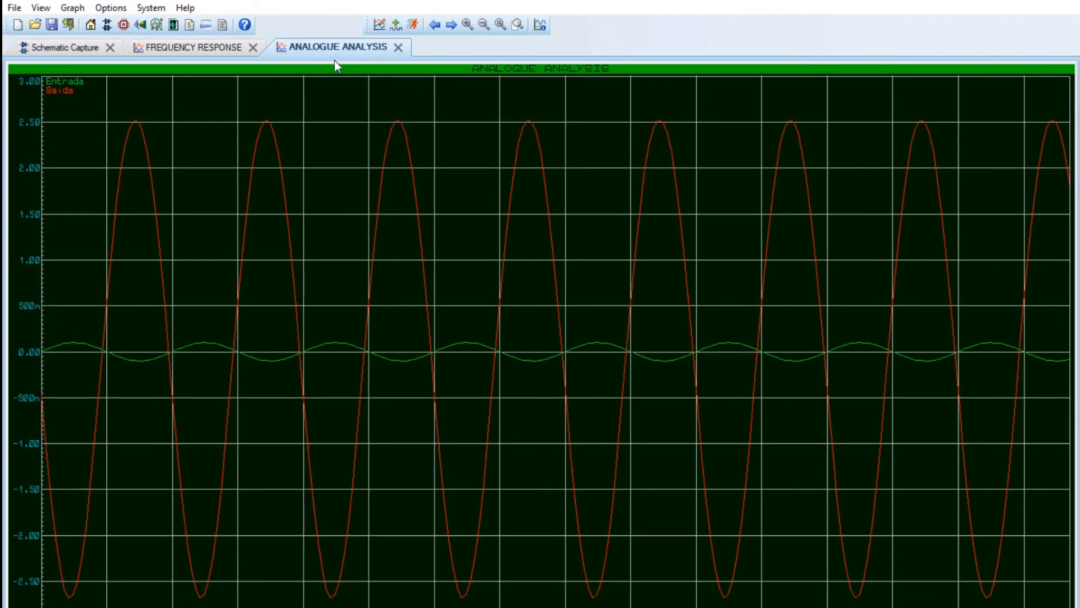
click(456, 236)
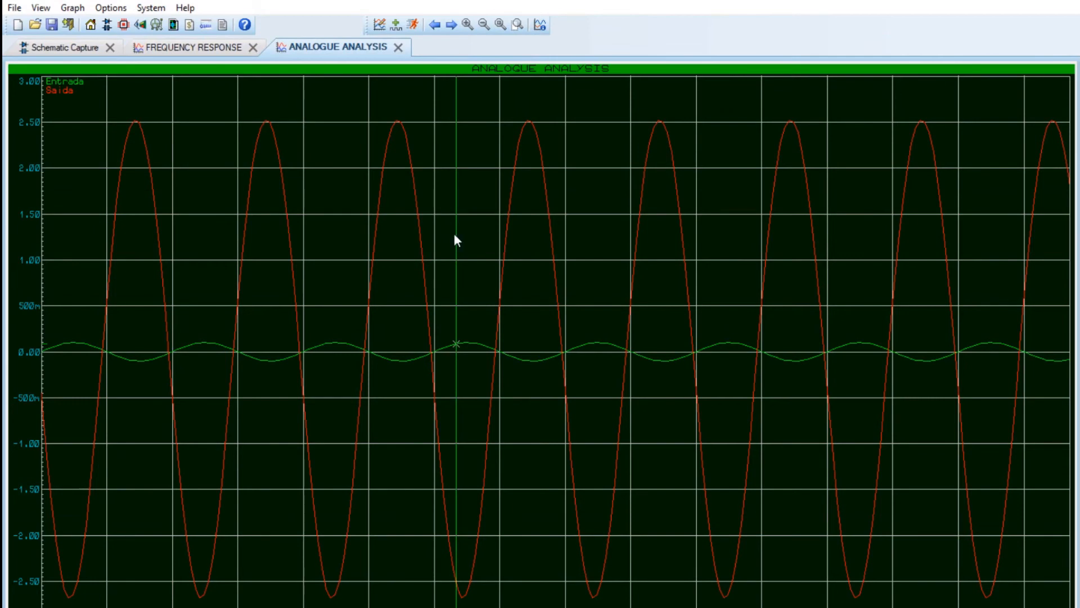
key(space)
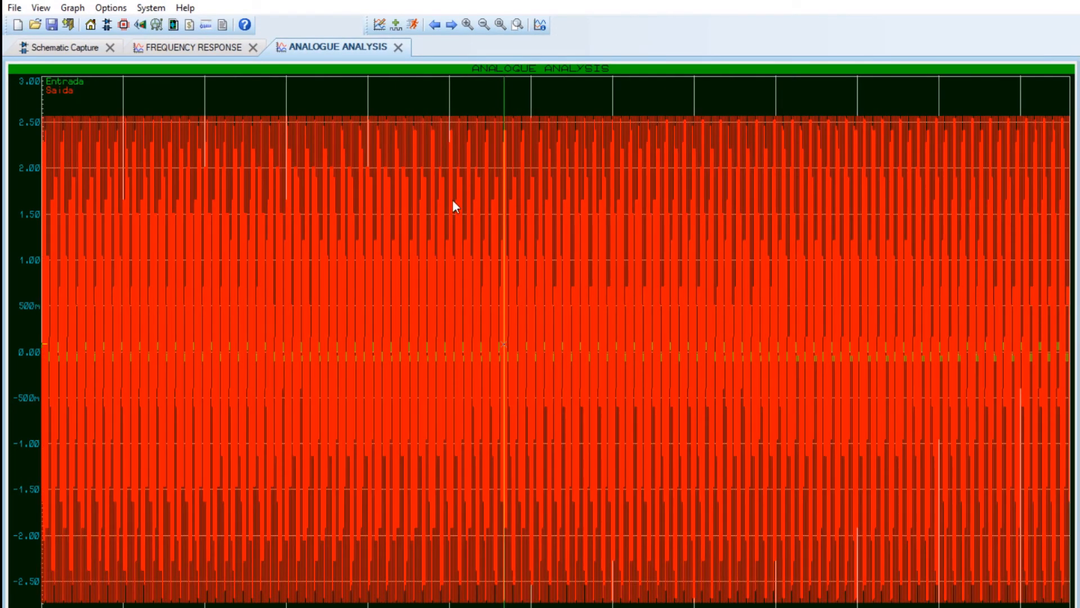
scroll(543, 358, up, 5)
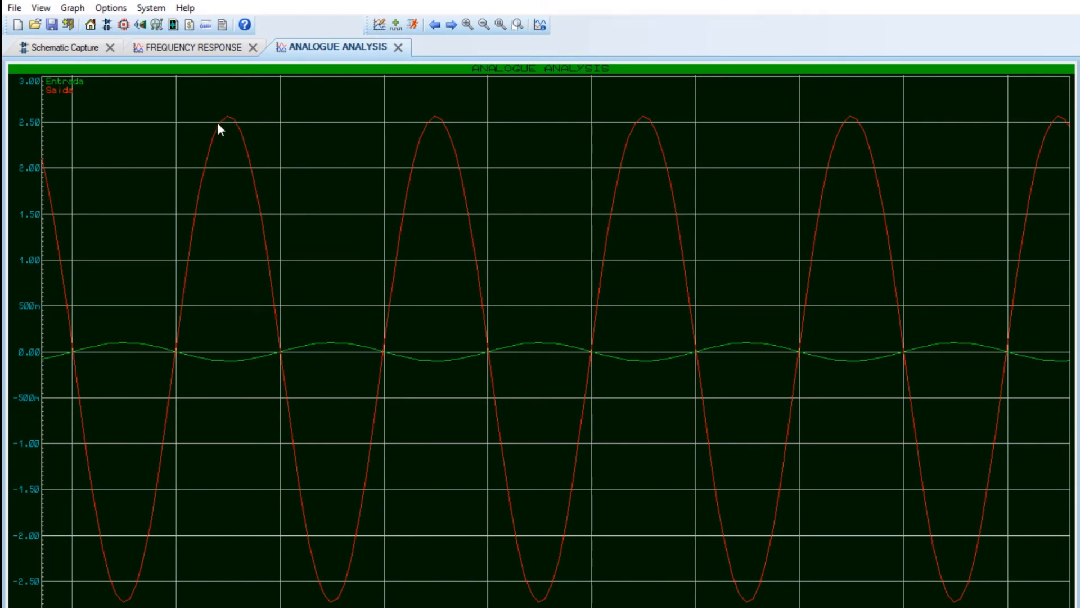
click(198, 48)
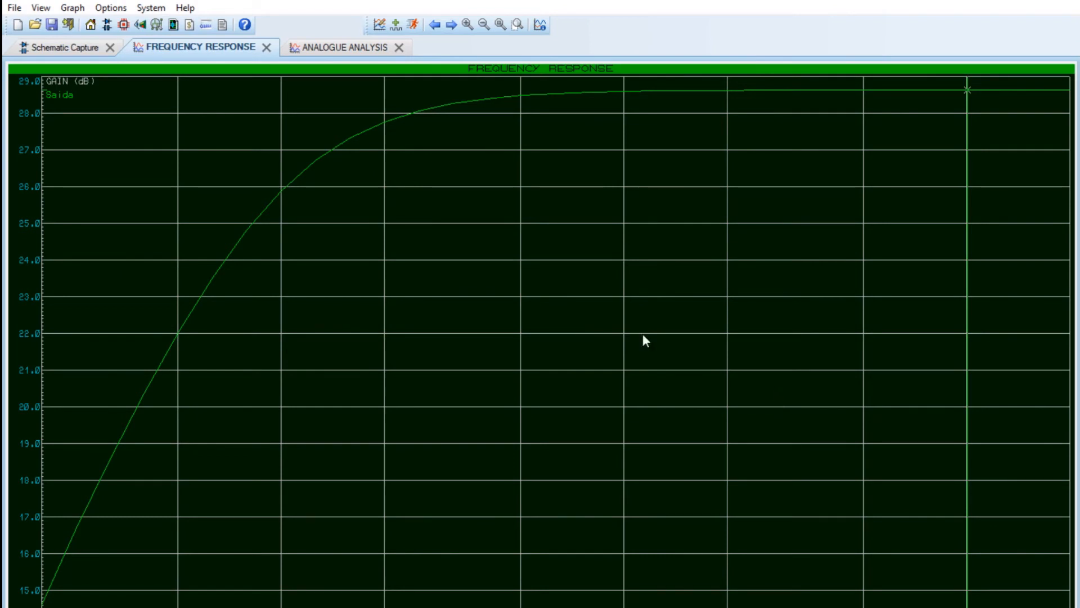
Return to the schematic and place a vertical 1nF CAP capacitor just below the amplifier's output node.
click(64, 48)
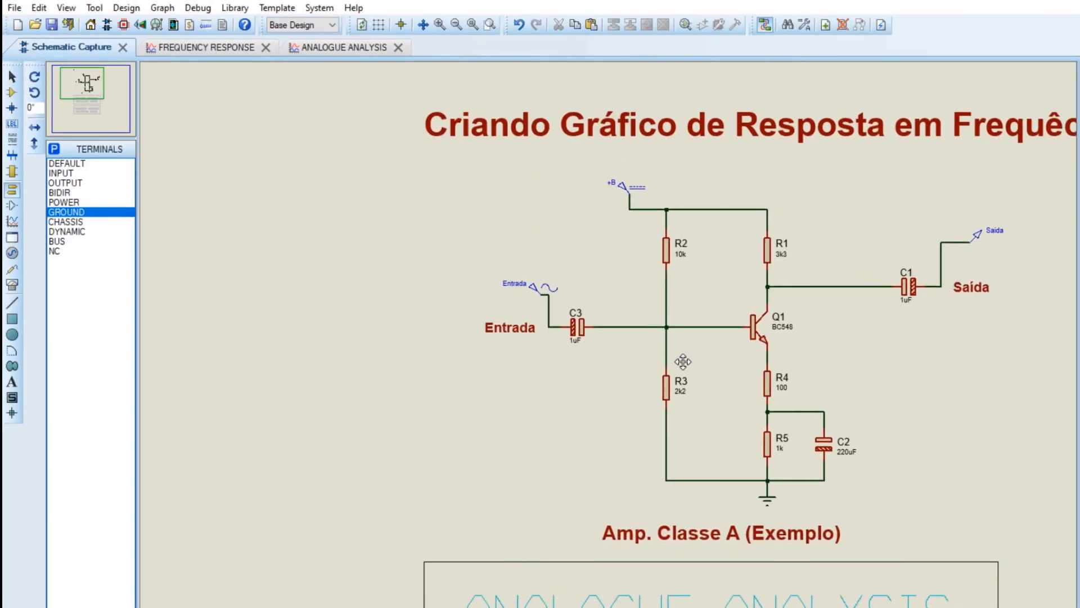
drag(683, 373, 559, 345)
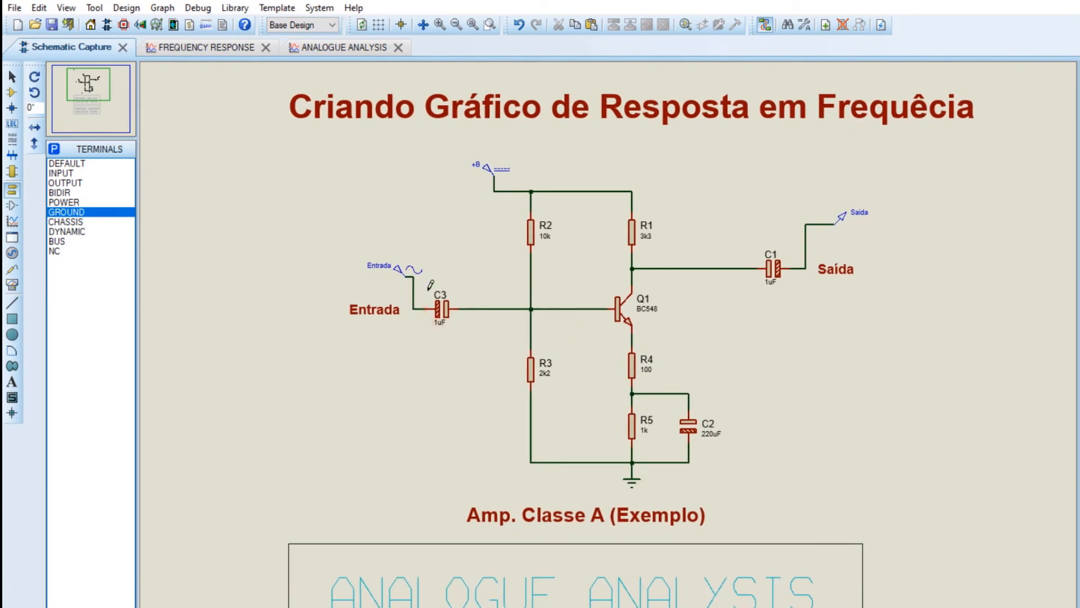
click(61, 173)
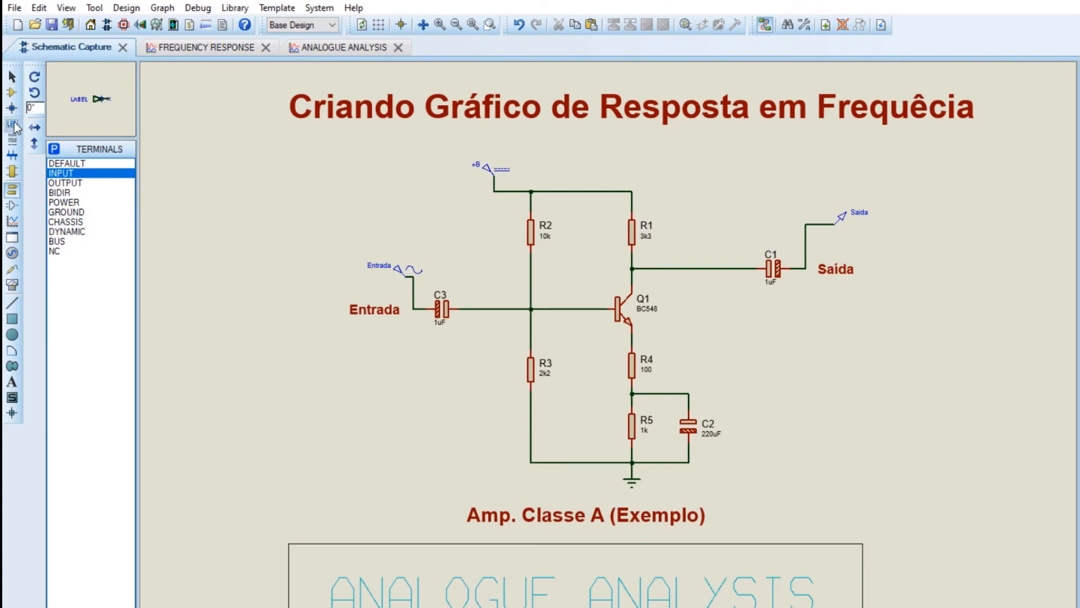
click(12, 92)
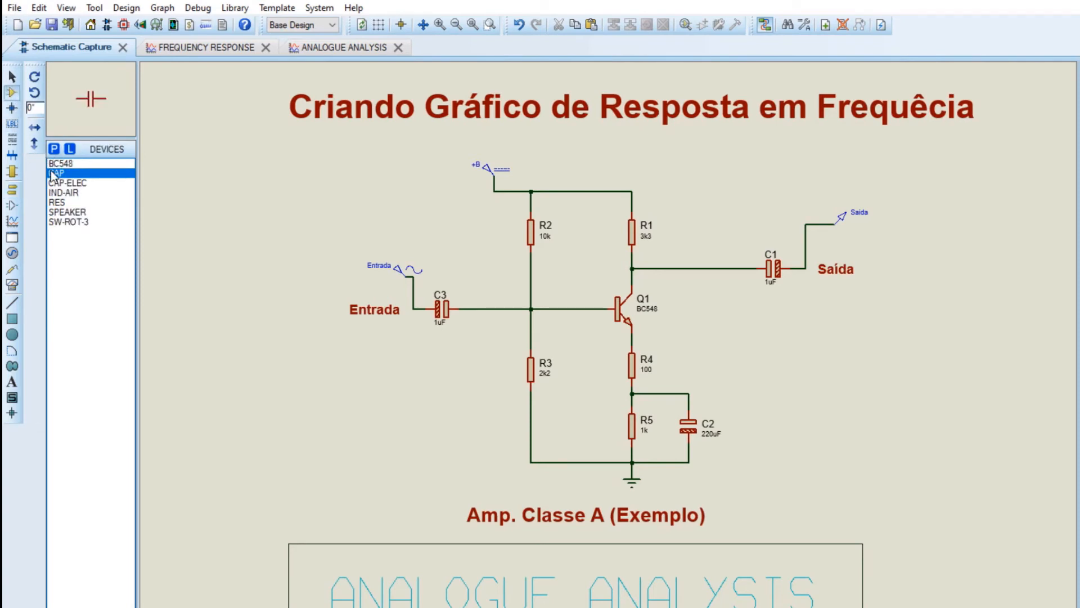
click(34, 94)
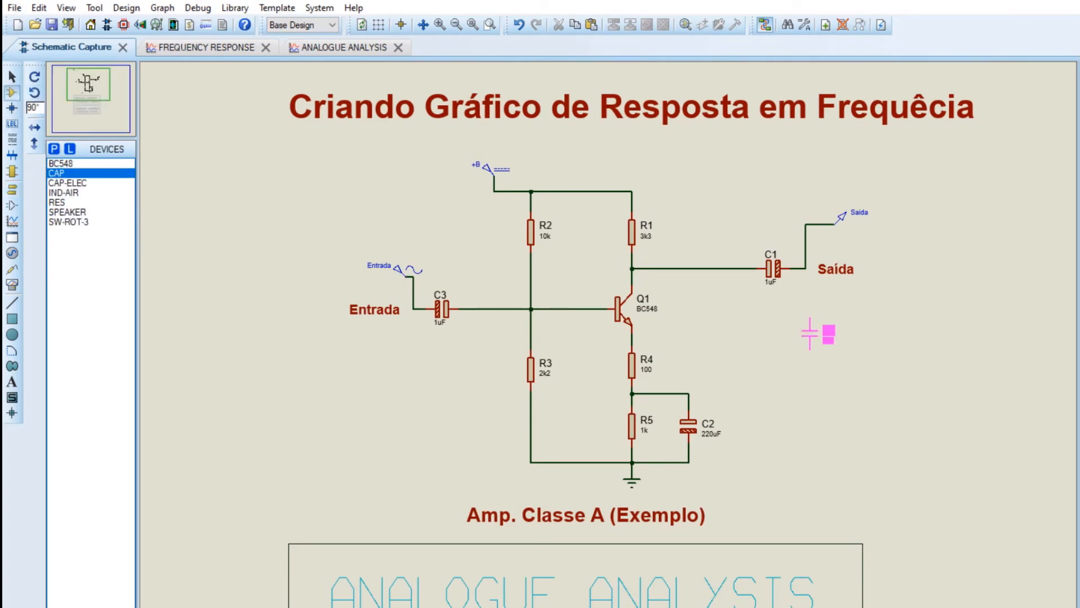
click(805, 301)
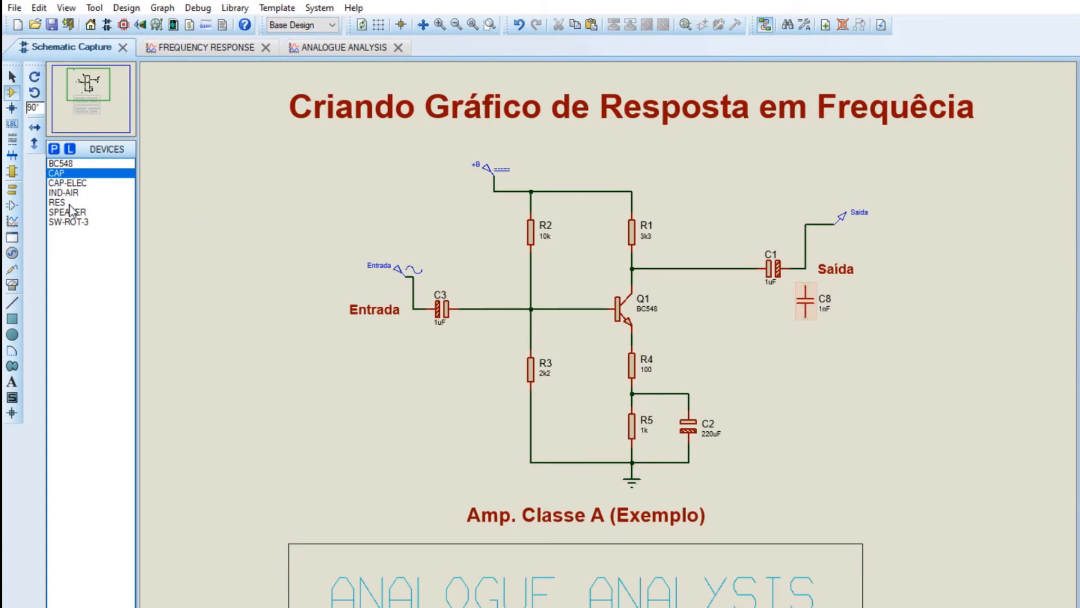
Place a ground terminal under the new capacitor and wire the capacitor between the output node after C1 and ground.
click(11, 189)
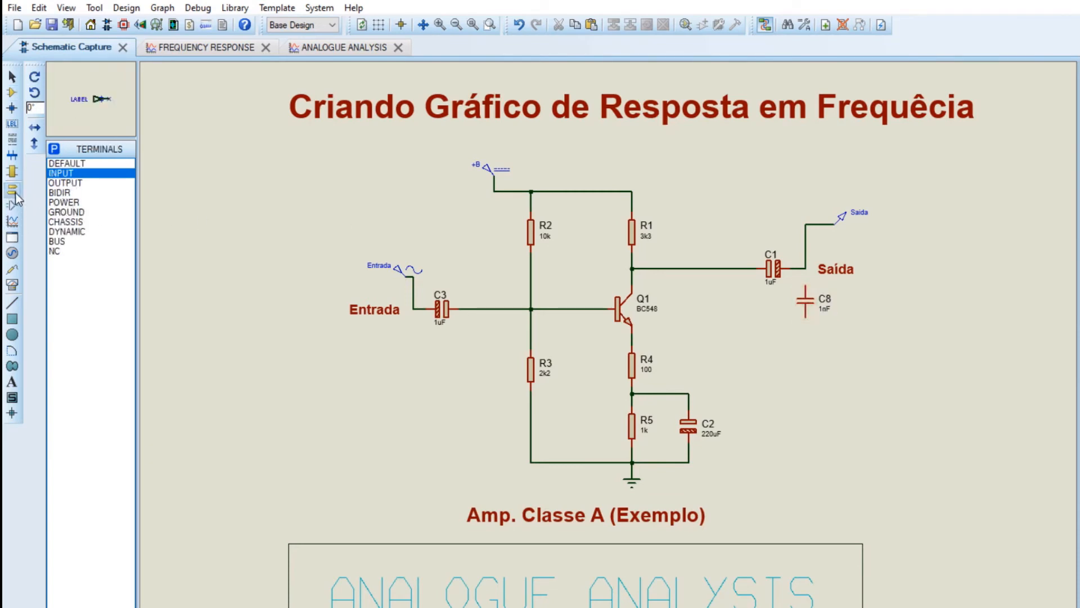
click(78, 222)
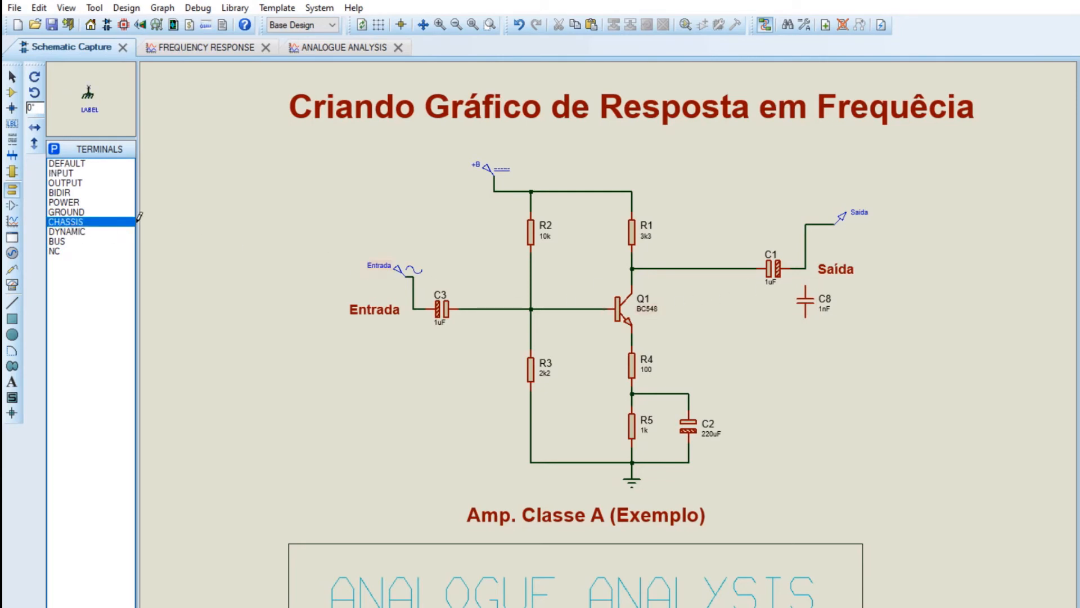
click(56, 212)
scroll(807, 310, up, 1)
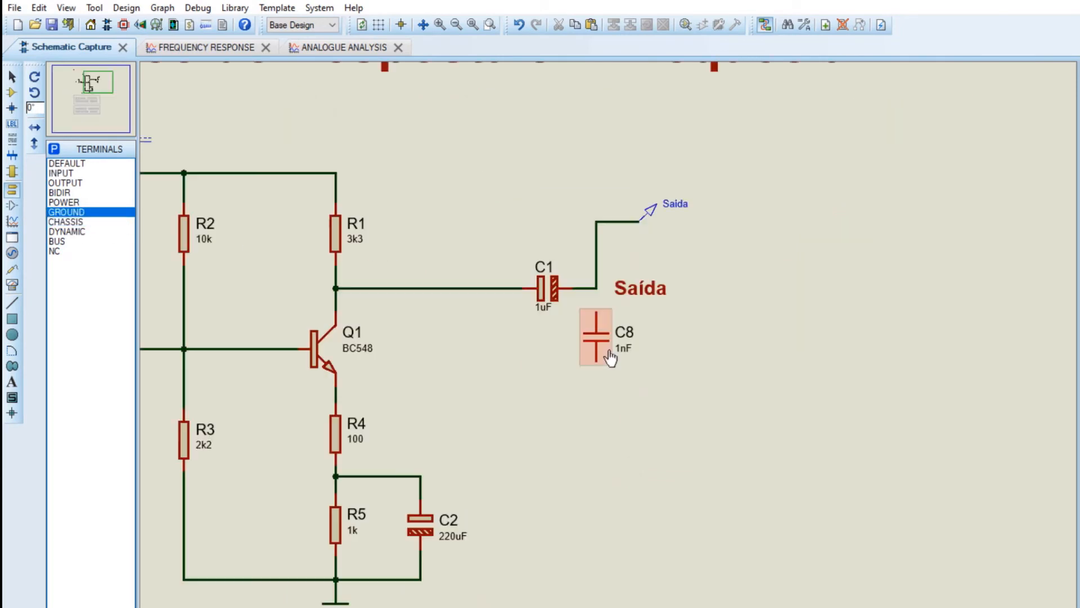
click(596, 379)
click(596, 380)
click(596, 360)
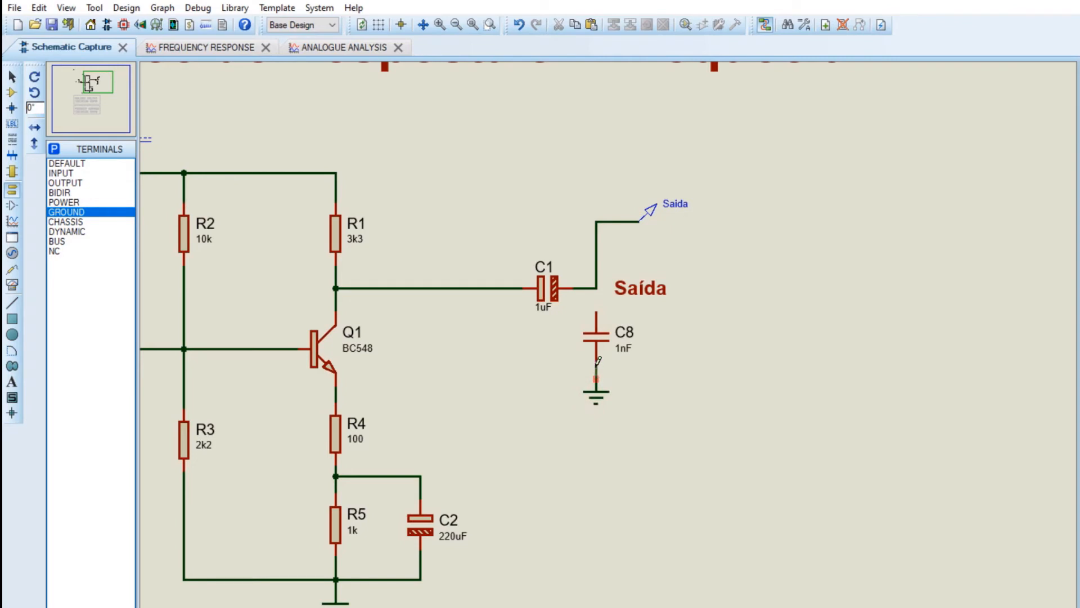
click(597, 313)
click(597, 288)
middle_click(504, 359)
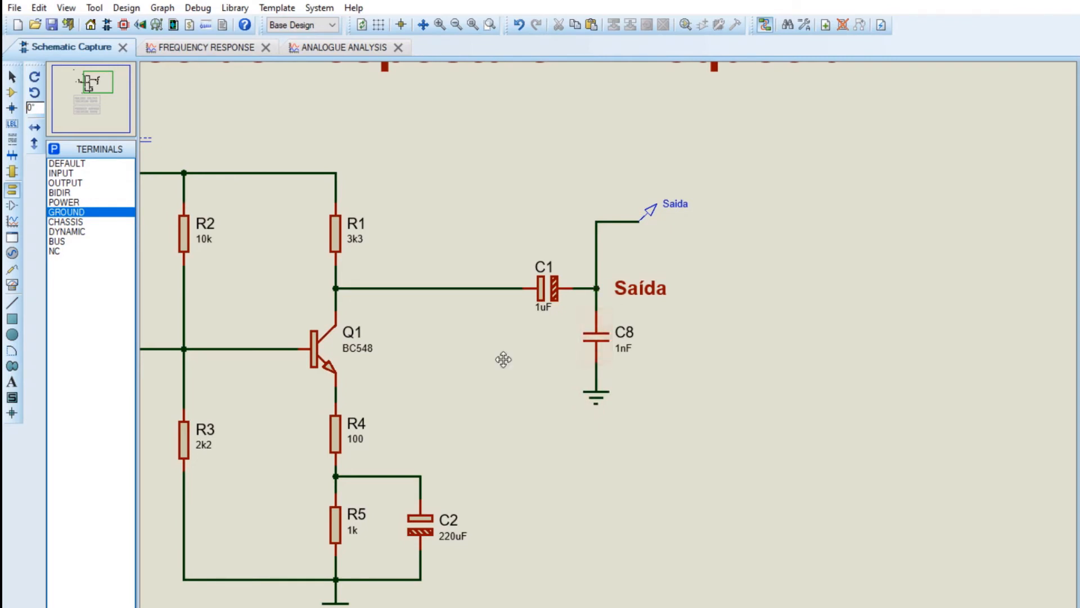
click(799, 368)
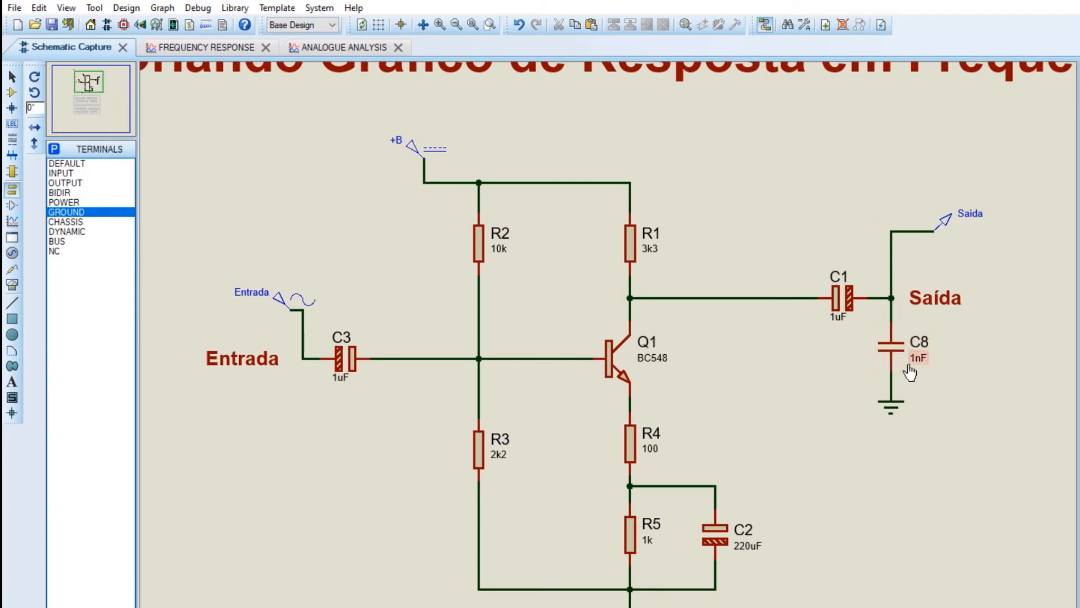
Simulate the frequency response again with the output capacitor and extend the graph's stop frequency to 40k.
click(209, 49)
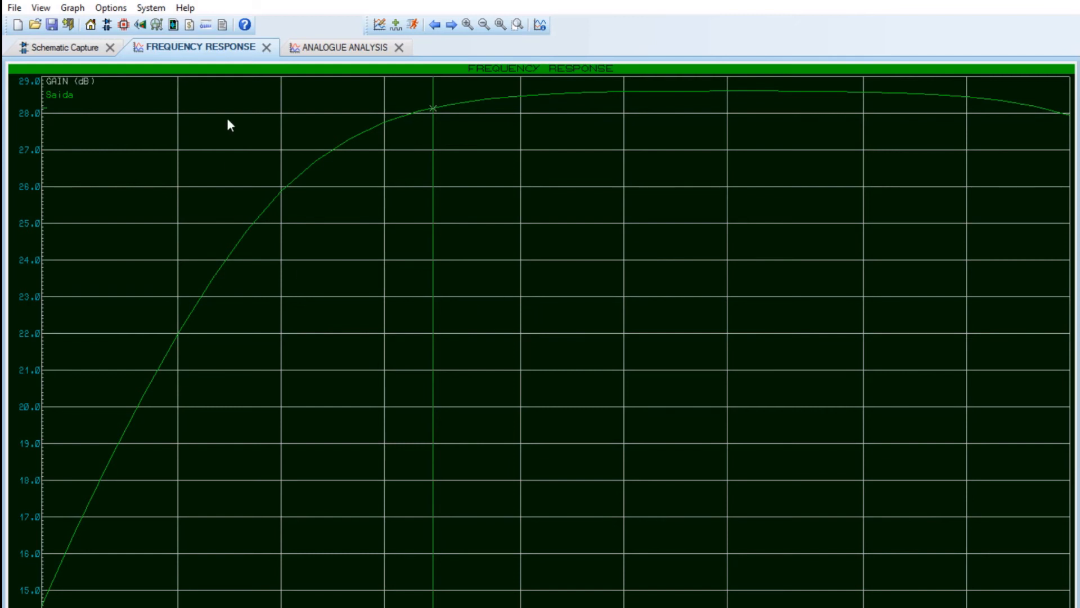
click(76, 49)
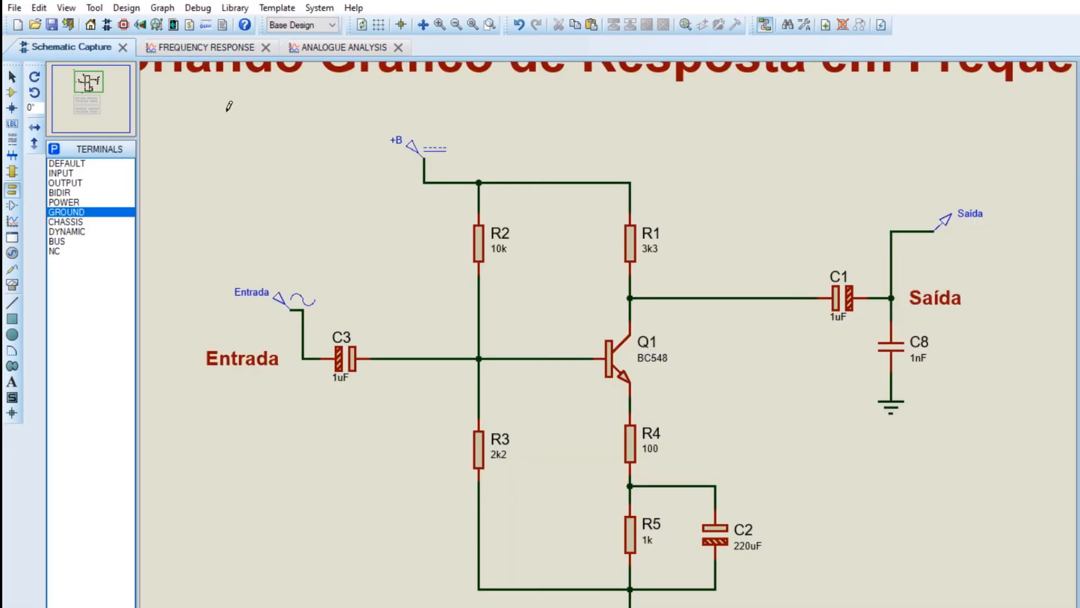
click(204, 48)
right_click(437, 376)
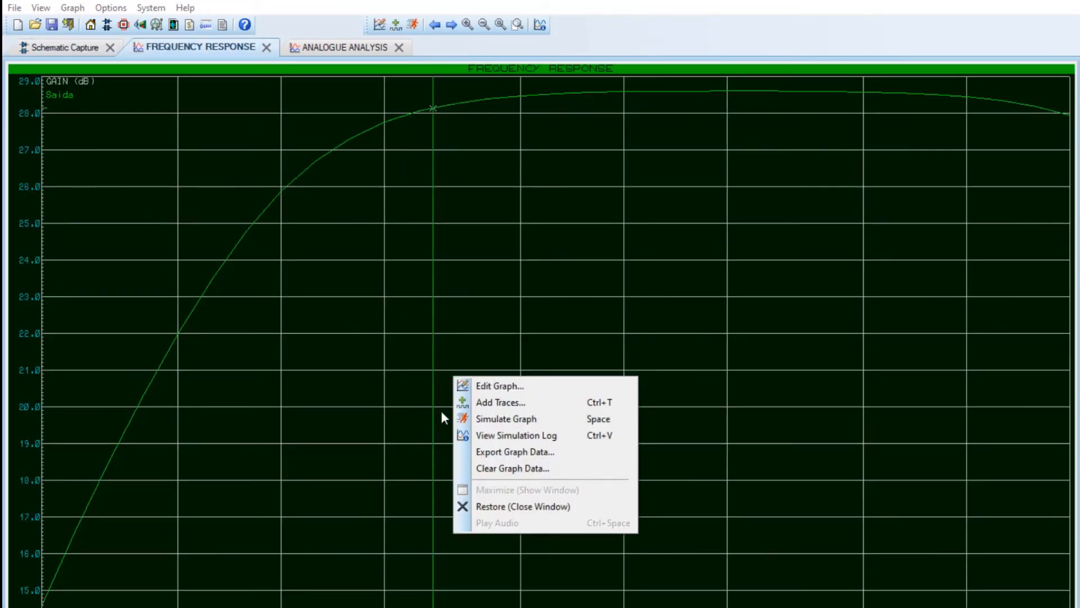
click(493, 387)
drag(422, 280, 404, 280)
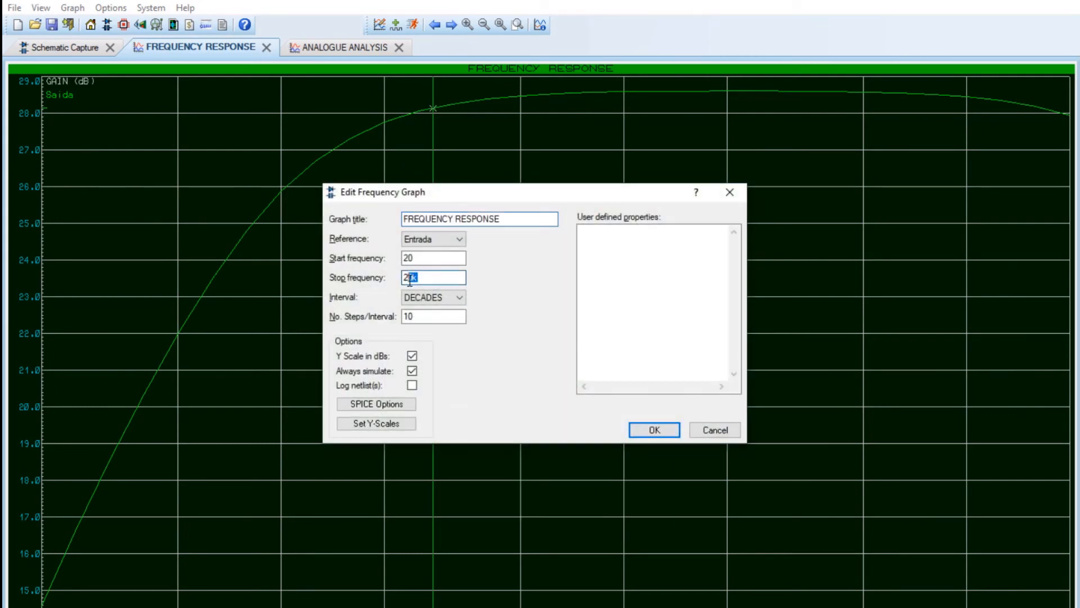
text(40)
click(652, 430)
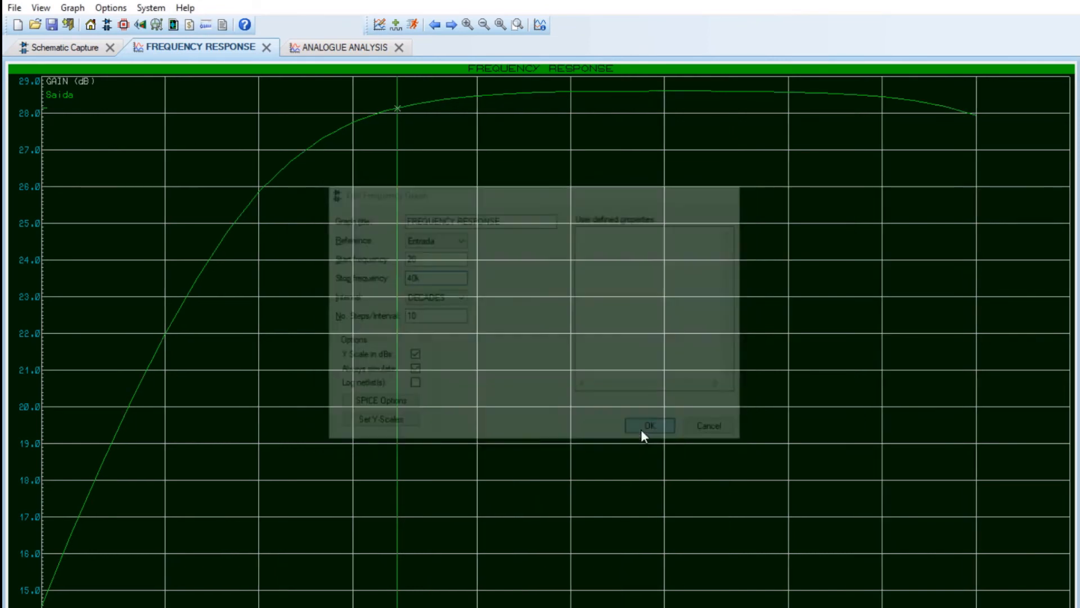
Examine the extended gain curve up to its high-frequency end and compare it with the capacitor-loaded output in the schematic.
click(478, 325)
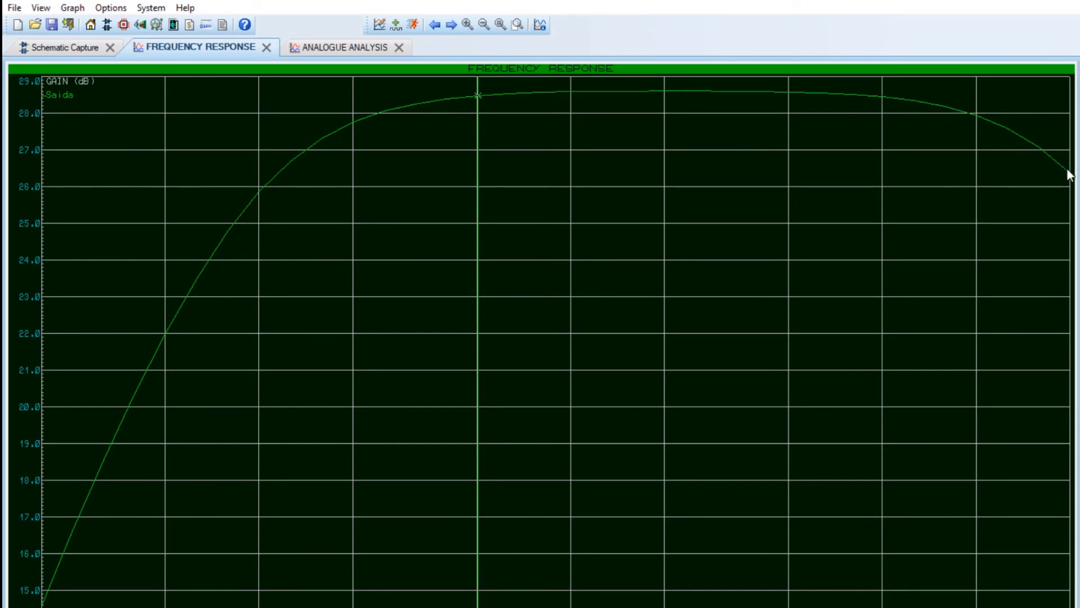
click(110, 45)
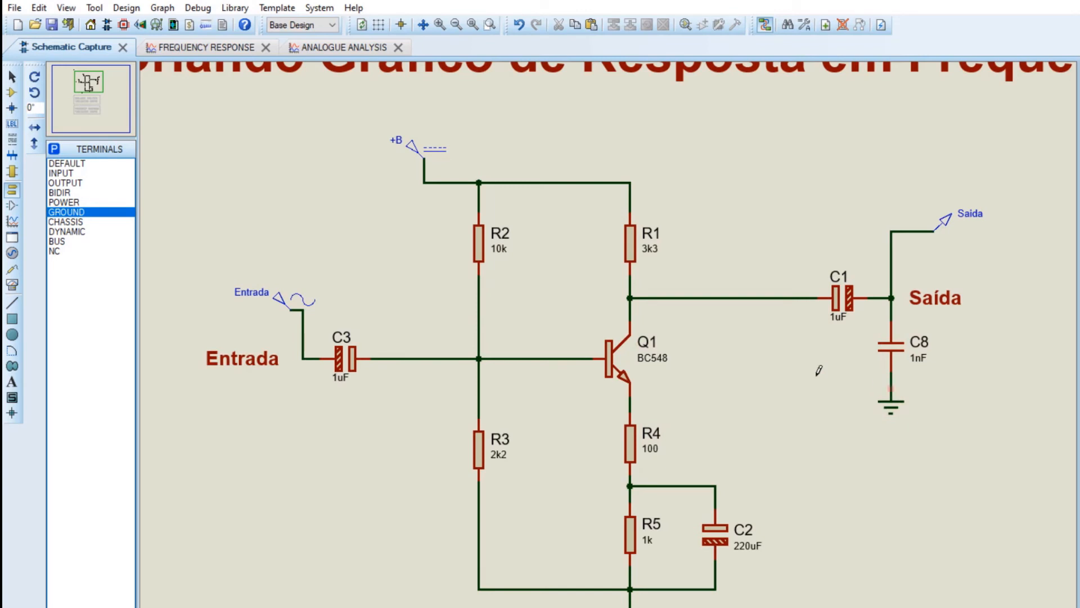
scroll(661, 357, down, 2)
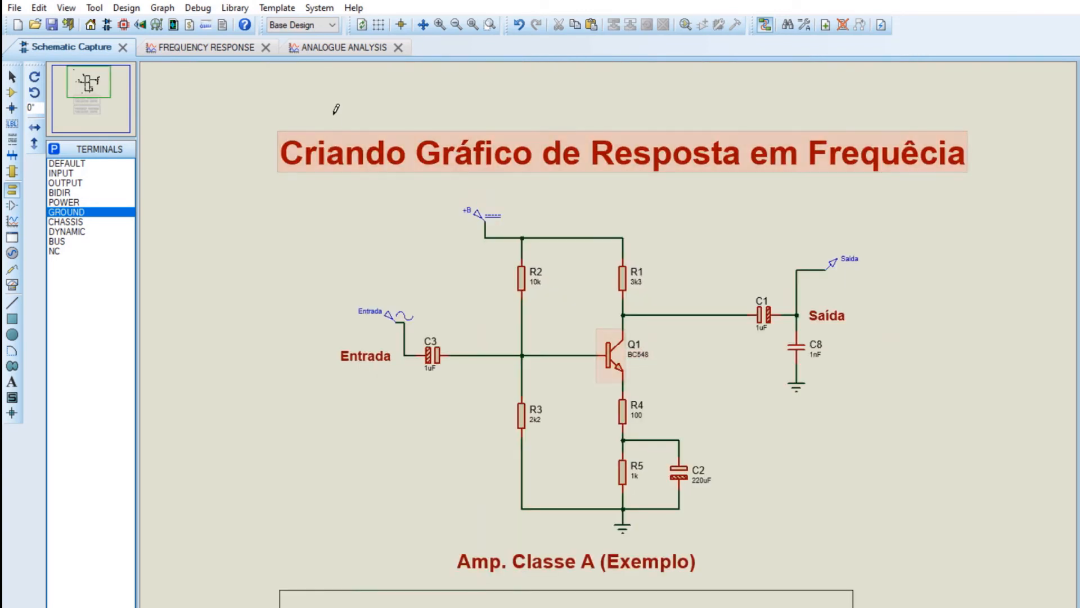
Close the frequency response and analogue analysis graph windows and go to the Divisor de Frequências example schematic.
click(205, 53)
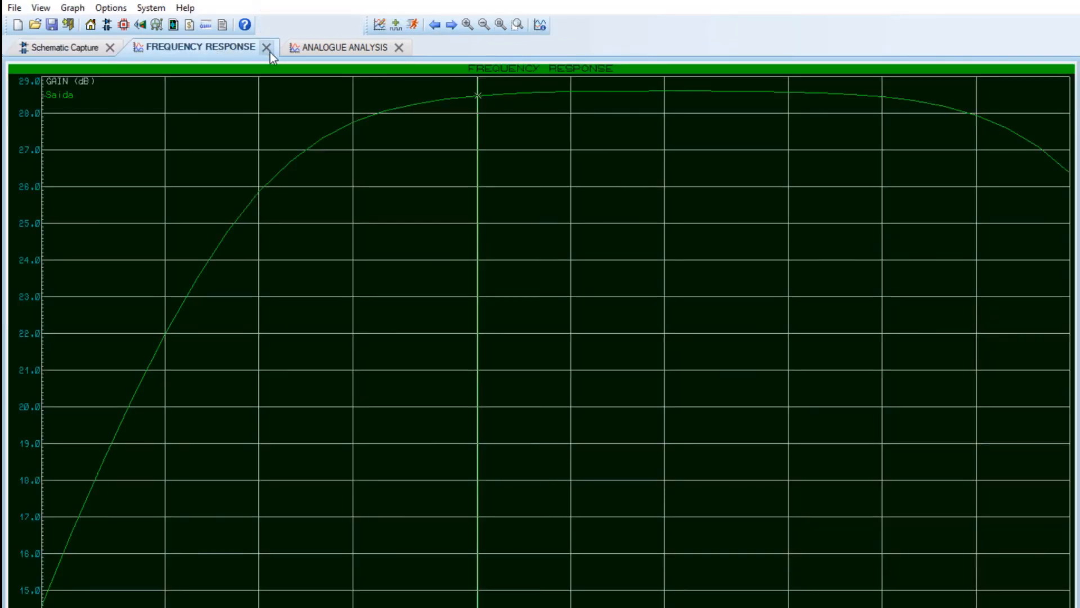
click(265, 49)
click(221, 46)
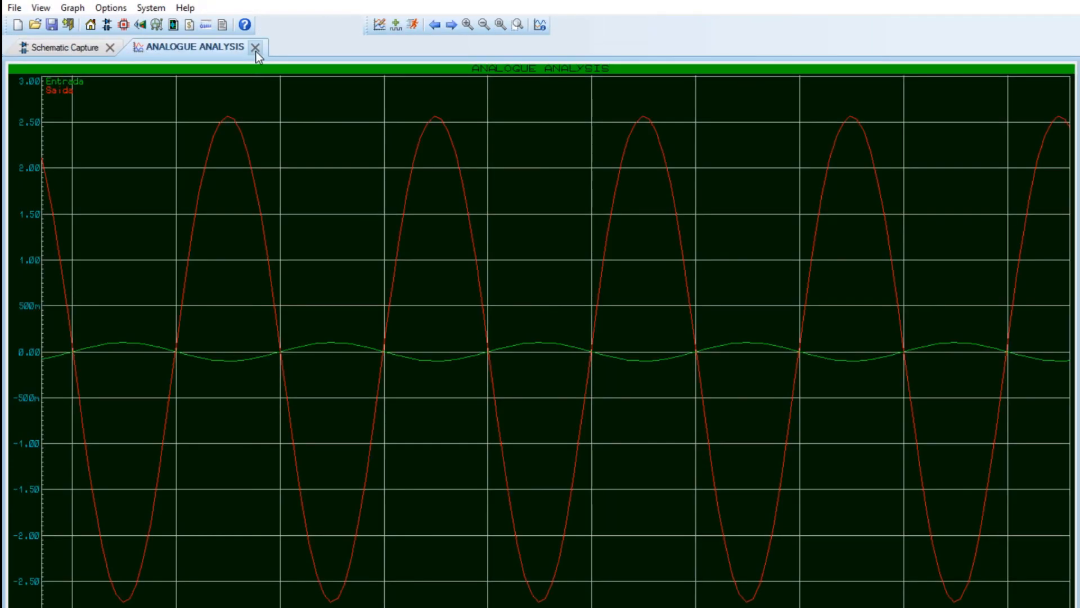
click(255, 49)
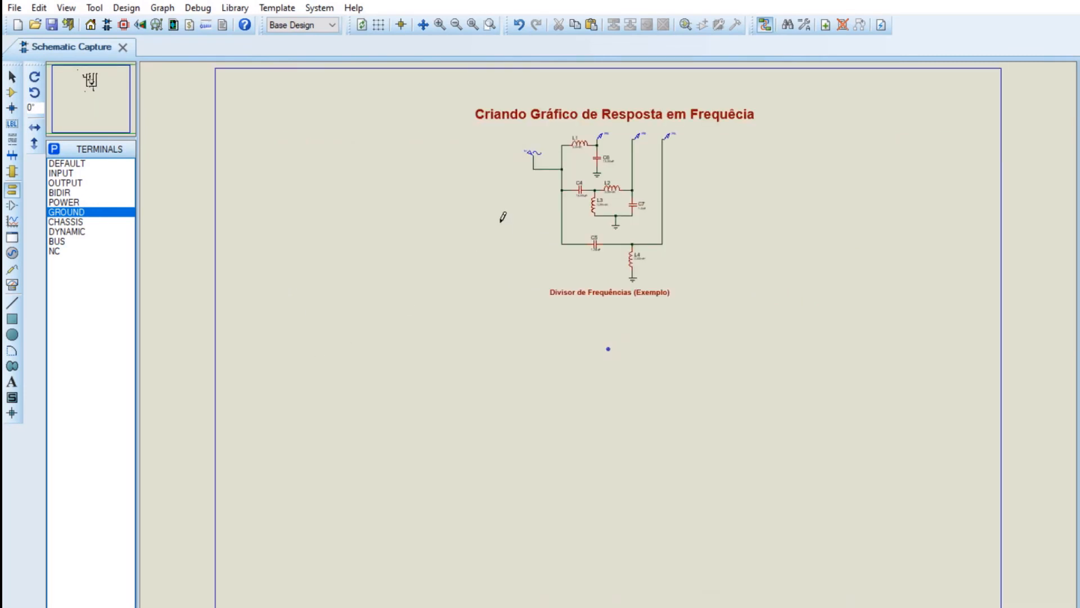
Inspect the crossover circuit and check the amplitude and frequency settings of its In sine generator.
scroll(663, 150, up, 2)
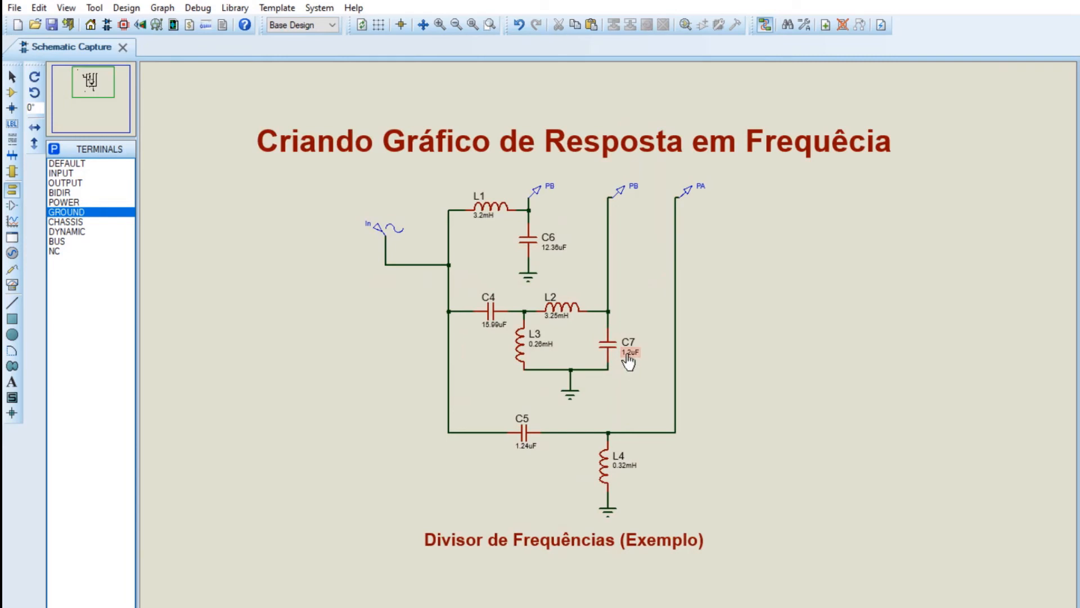
double_click(378, 235)
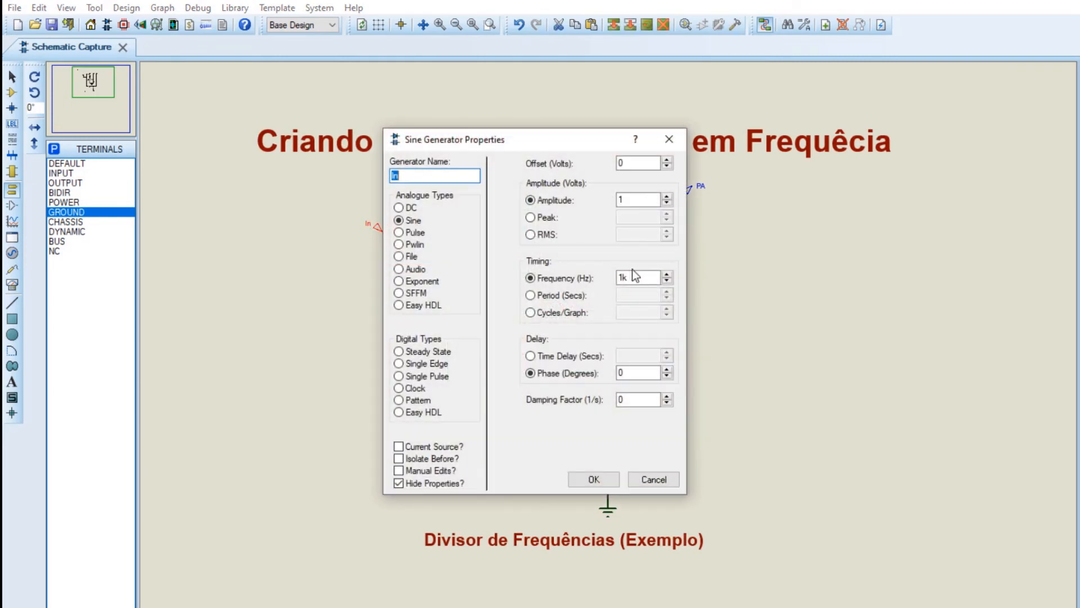
click(622, 201)
click(669, 139)
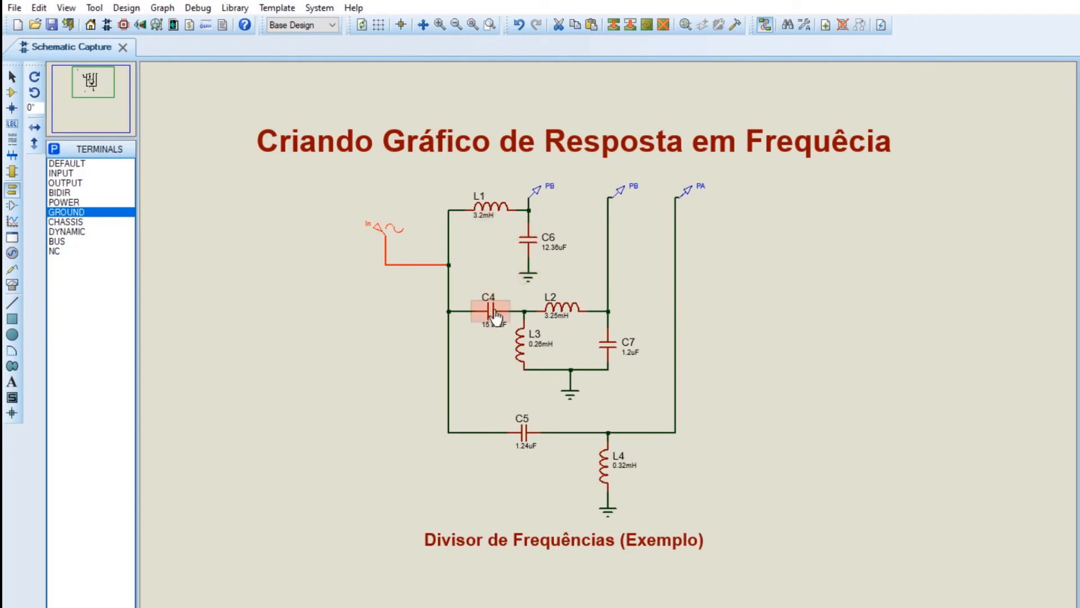
click(370, 310)
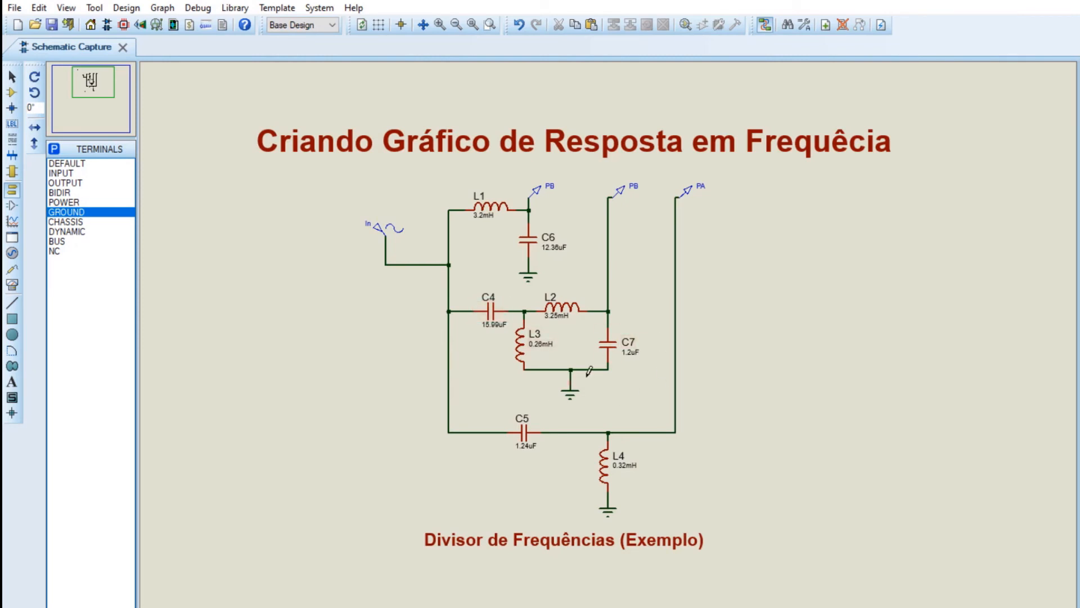
Place a wide frequency graph in the empty area below the Divisor de Frequências circuit.
scroll(595, 351, down, 1)
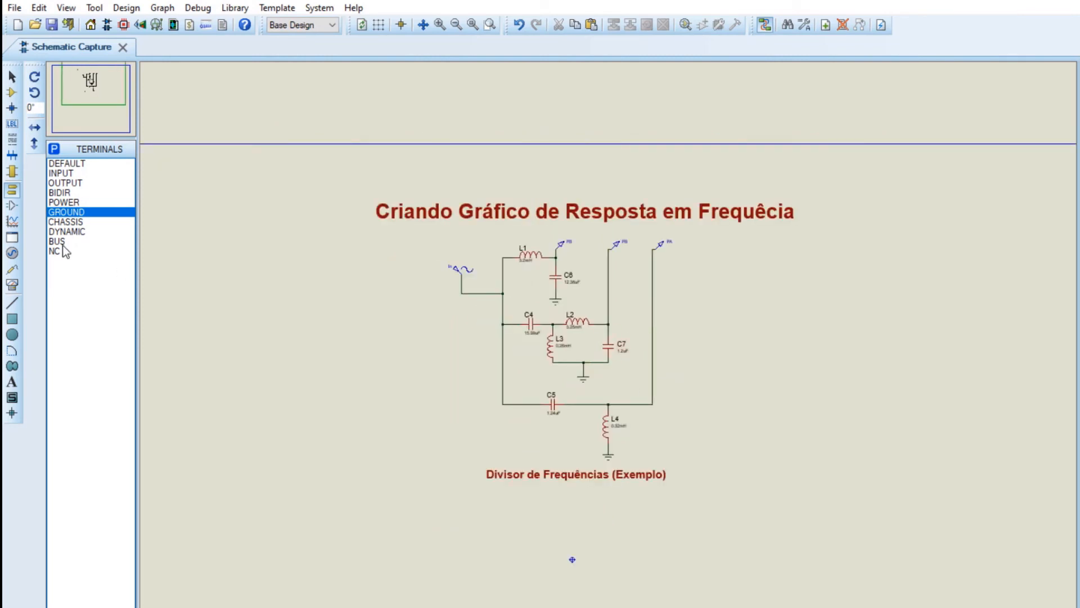
click(9, 223)
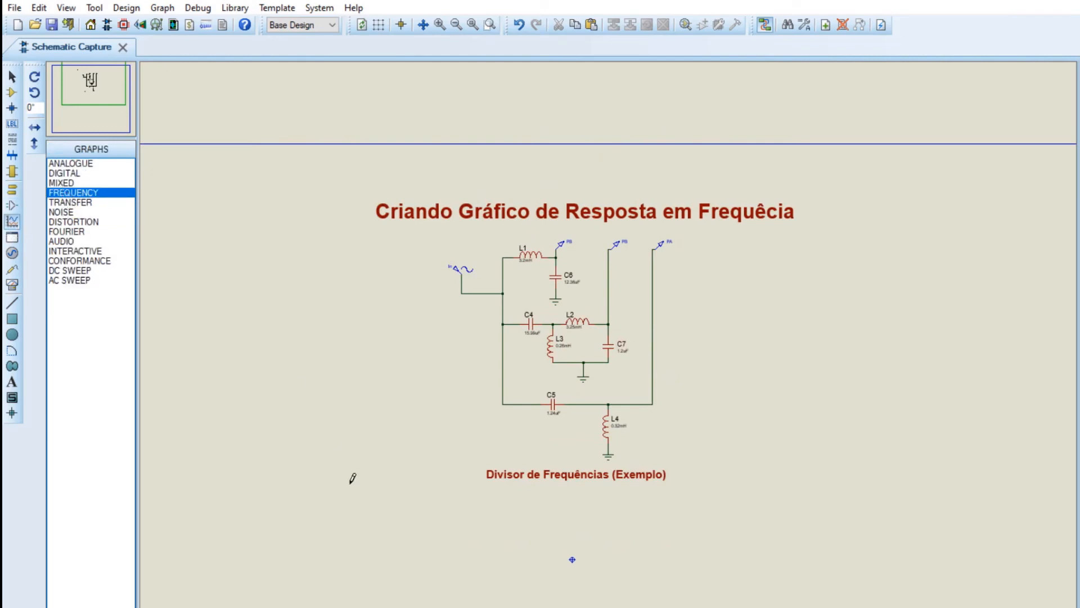
drag(415, 520, 797, 590)
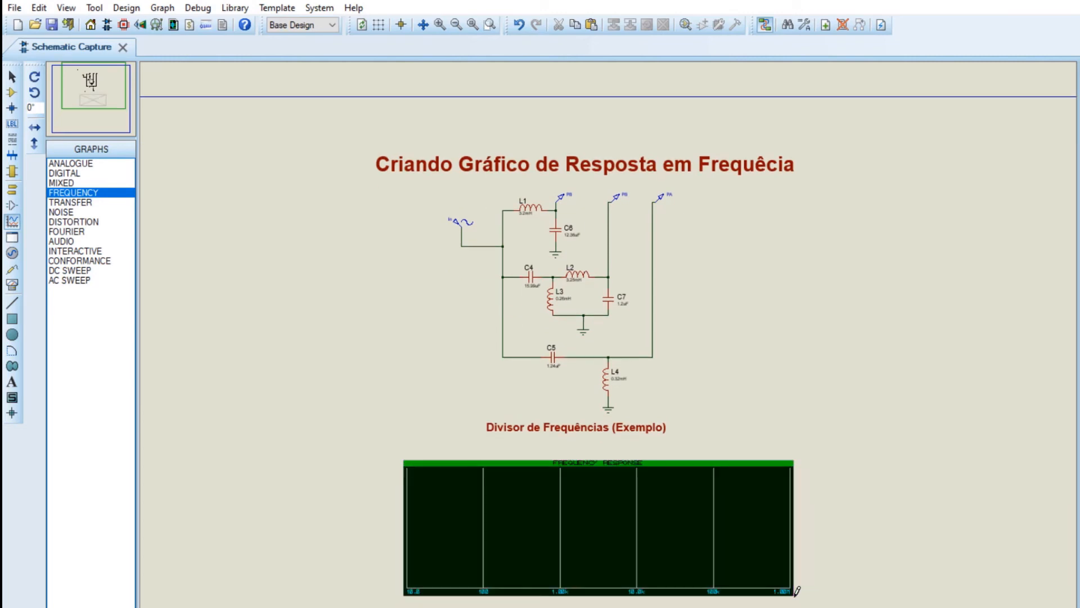
Assign the In generator to the frequency graph and add the PB probe at the L1–C6 node to its gain axis.
click(12, 77)
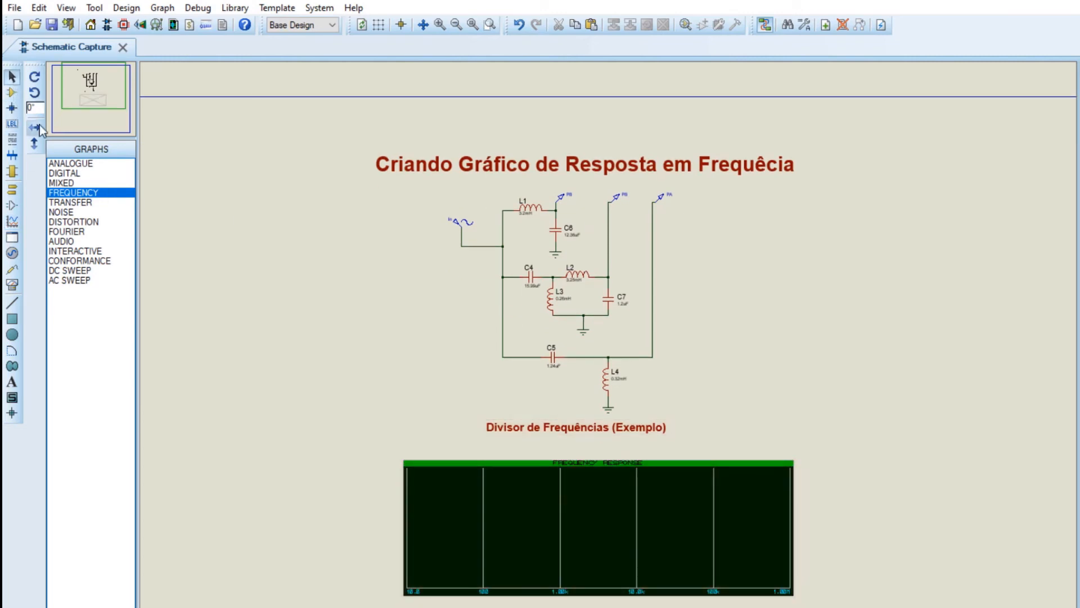
click(463, 224)
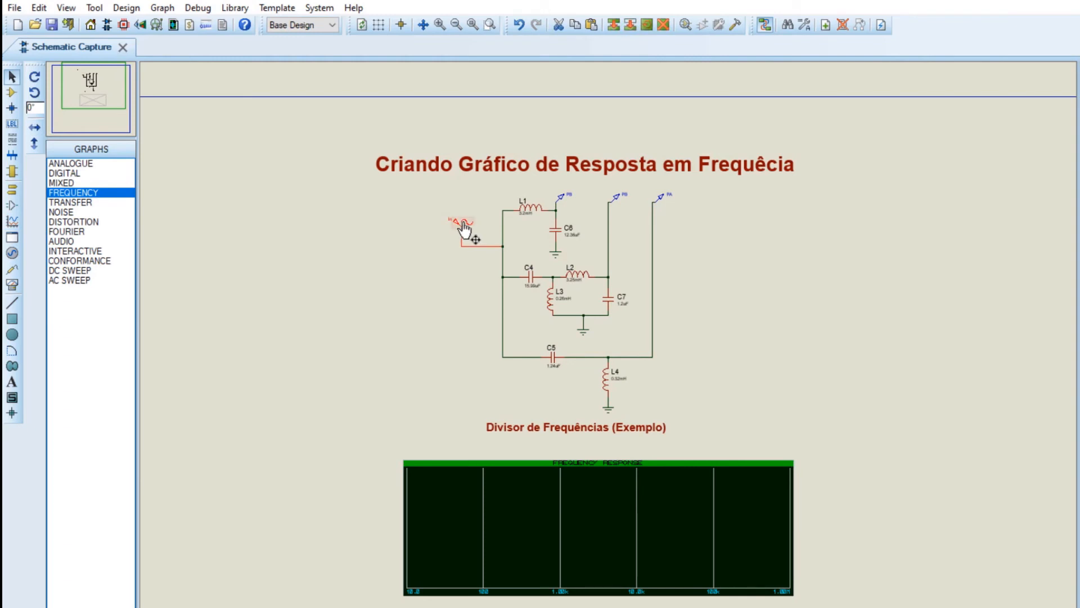
drag(463, 226, 427, 371)
drag(427, 502, 437, 511)
drag(562, 202, 546, 385)
mouse_move(560, 207)
mouse_down()
mouse_move(563, 266)
mouse_move(435, 515)
mouse_up()
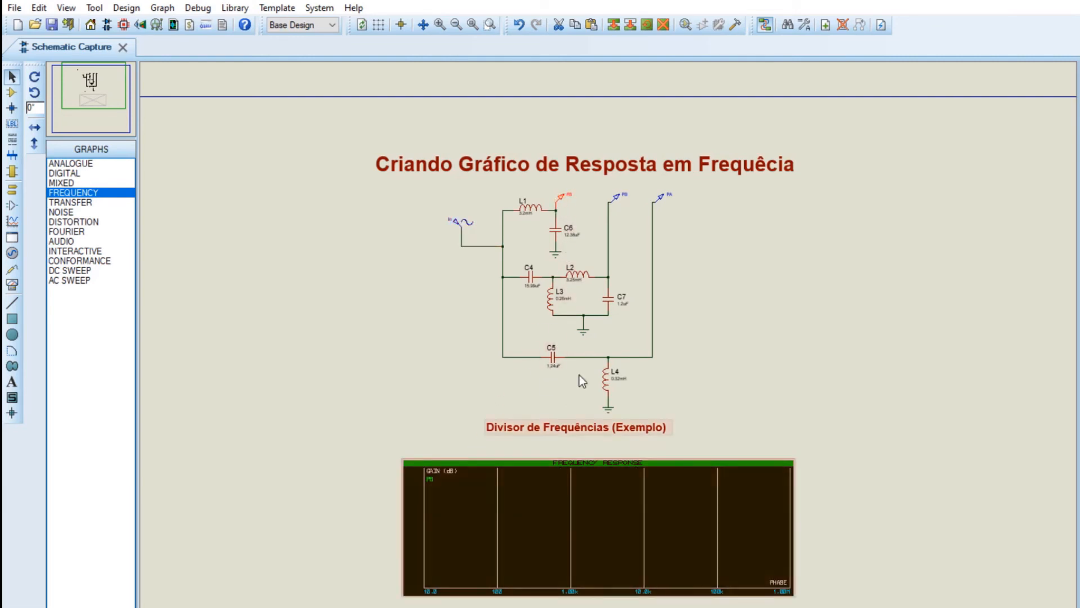
Add the second PB probe, at the L2–C7 node, to the gain axis of the frequency graph.
click(618, 205)
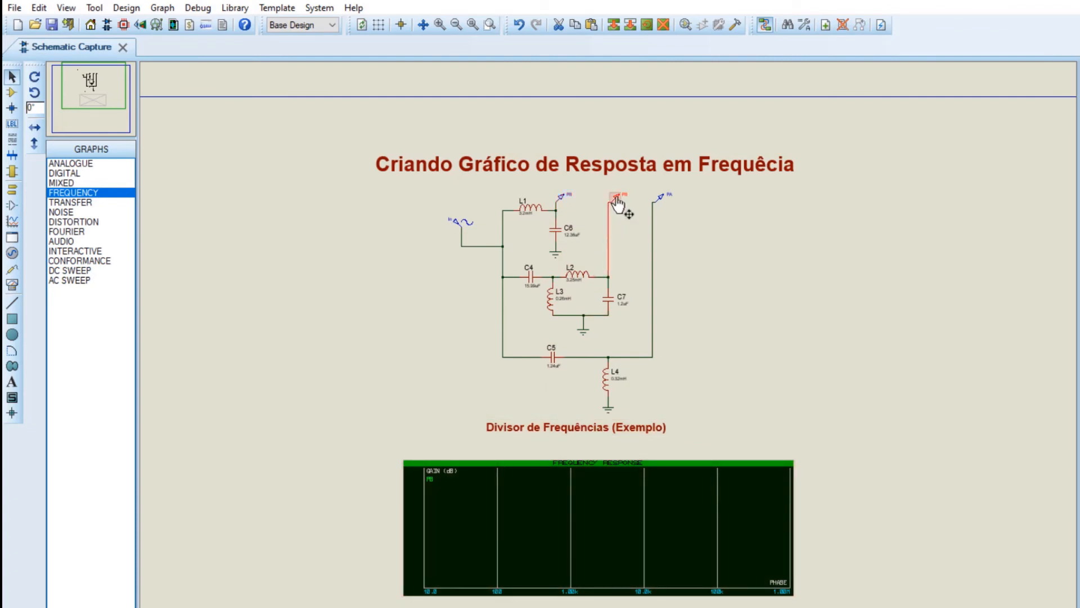
drag(618, 204, 439, 503)
scroll(612, 355, up, 1)
scroll(608, 350, up, 1)
scroll(605, 343, down, 3)
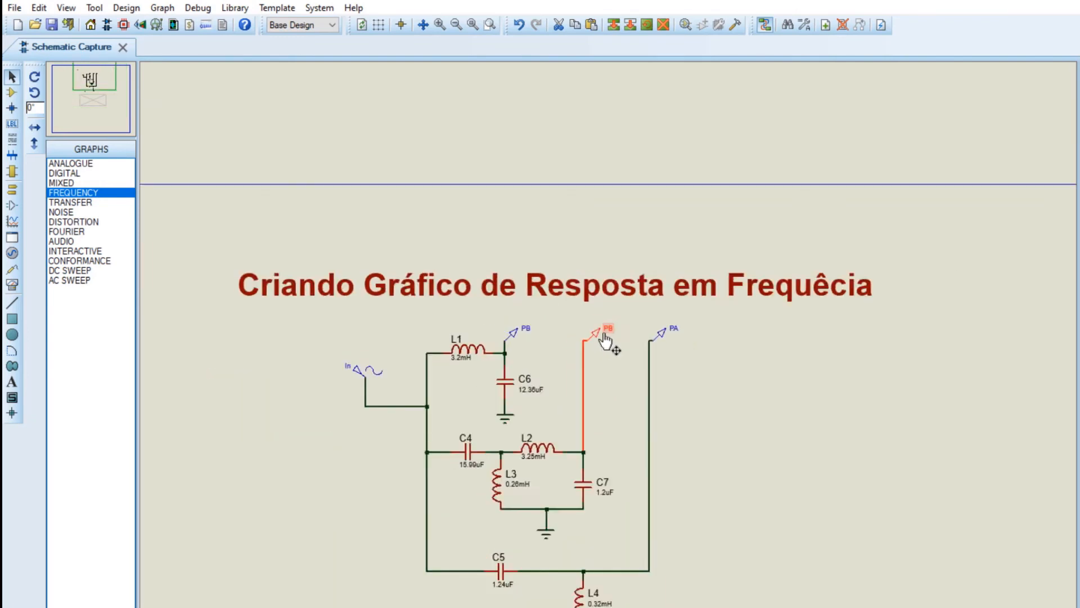
Add the PA probe at the C5–L4 node to the gain axis of the frequency graph.
middle_click(617, 384)
click(632, 263)
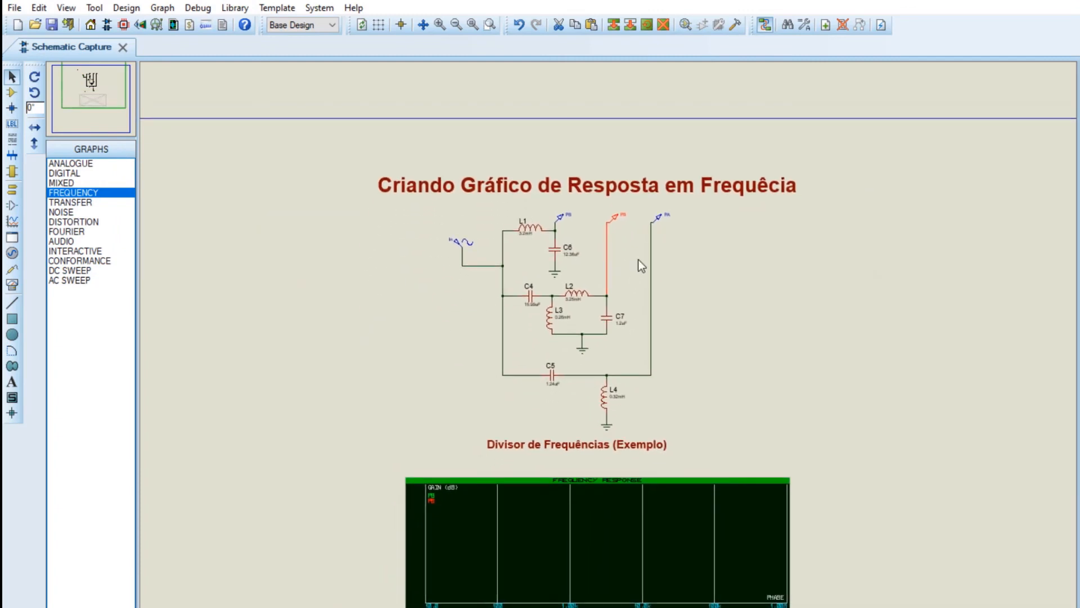
click(660, 219)
click(660, 221)
mouse_move(660, 224)
mouse_down()
mouse_move(658, 268)
mouse_move(470, 545)
mouse_move(445, 538)
mouse_up()
click(571, 221)
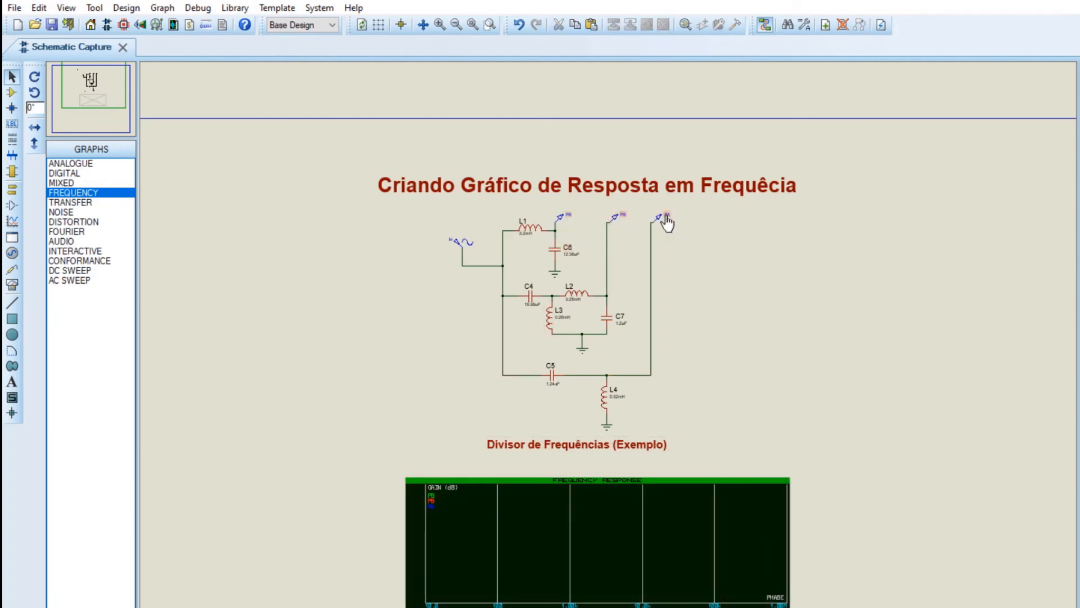
Rename the voltage probe at the L2–C7 node as PF.
scroll(638, 228, up, 2)
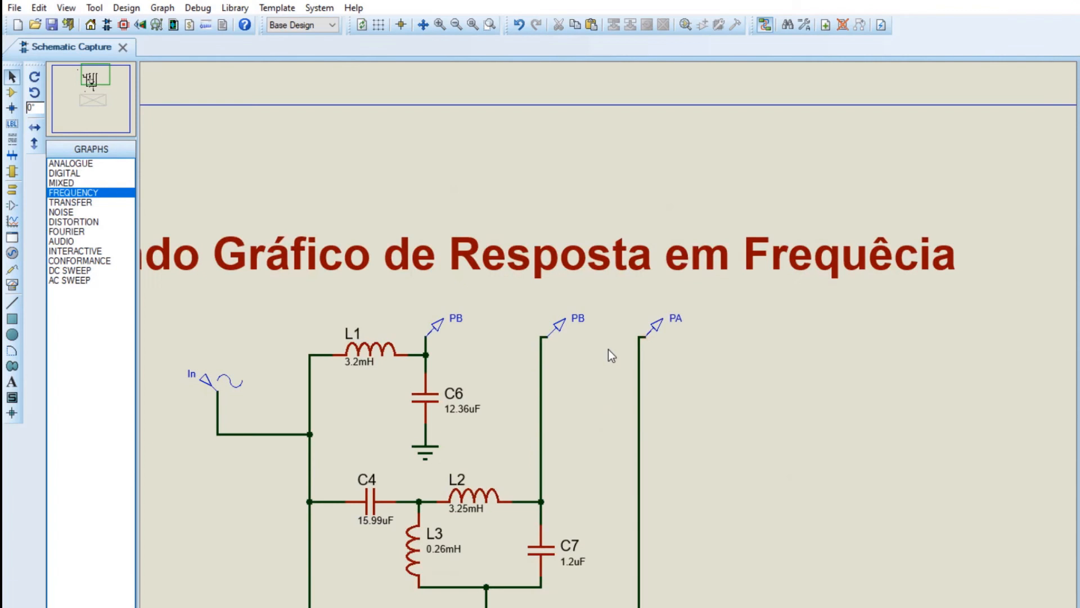
double_click(580, 316)
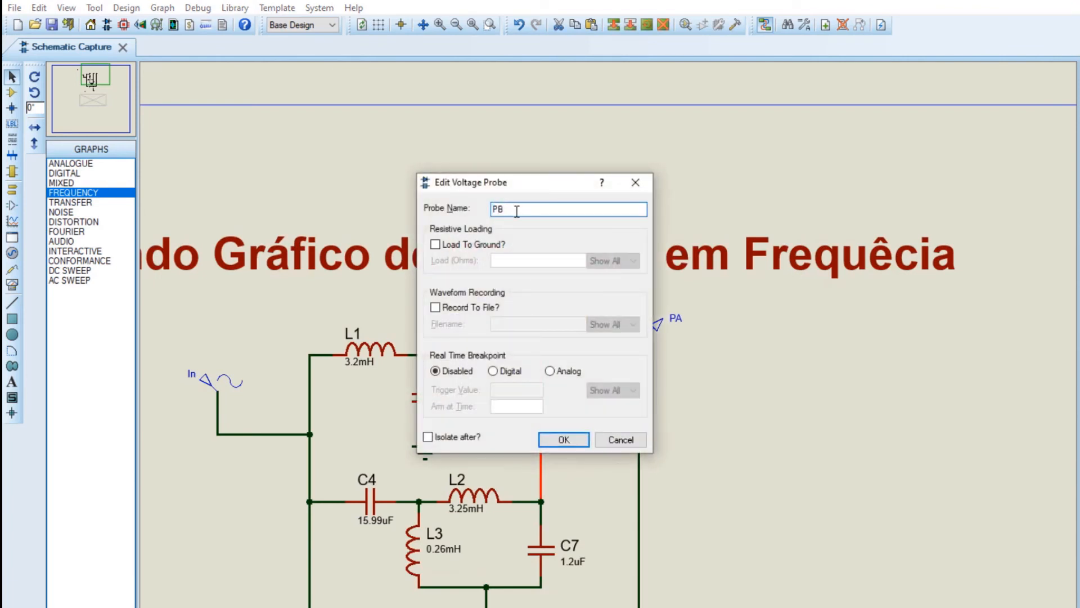
key(BackSpace)
text(F)
click(583, 439)
click(683, 433)
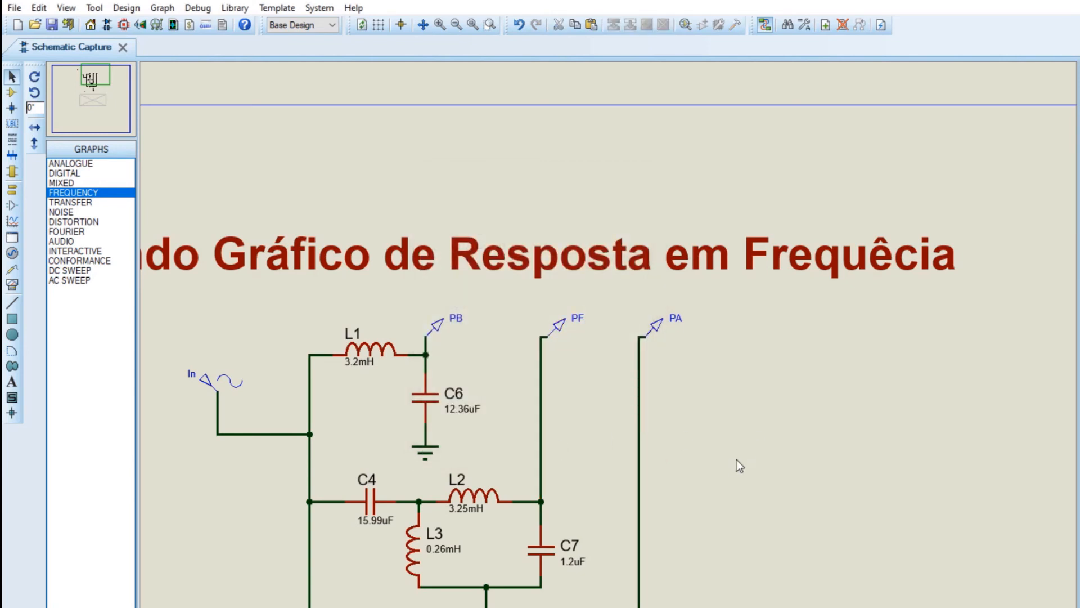
Open the settings of the frequency graph below the divider circuit and select In as its reference.
middle_click(737, 461)
scroll(700, 267, down, 2)
click(657, 249)
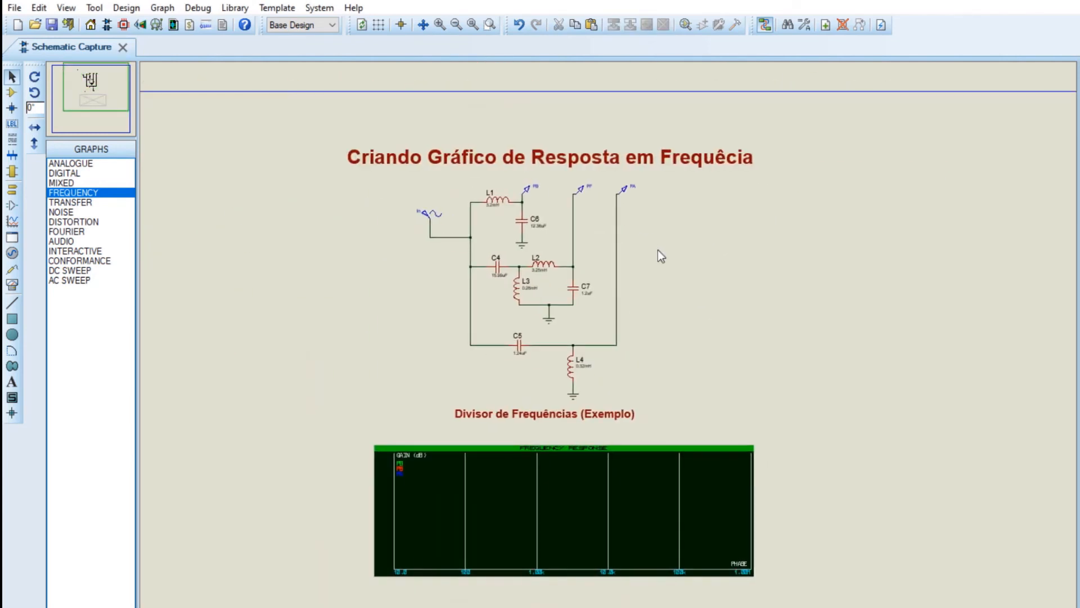
click(504, 509)
double_click(504, 509)
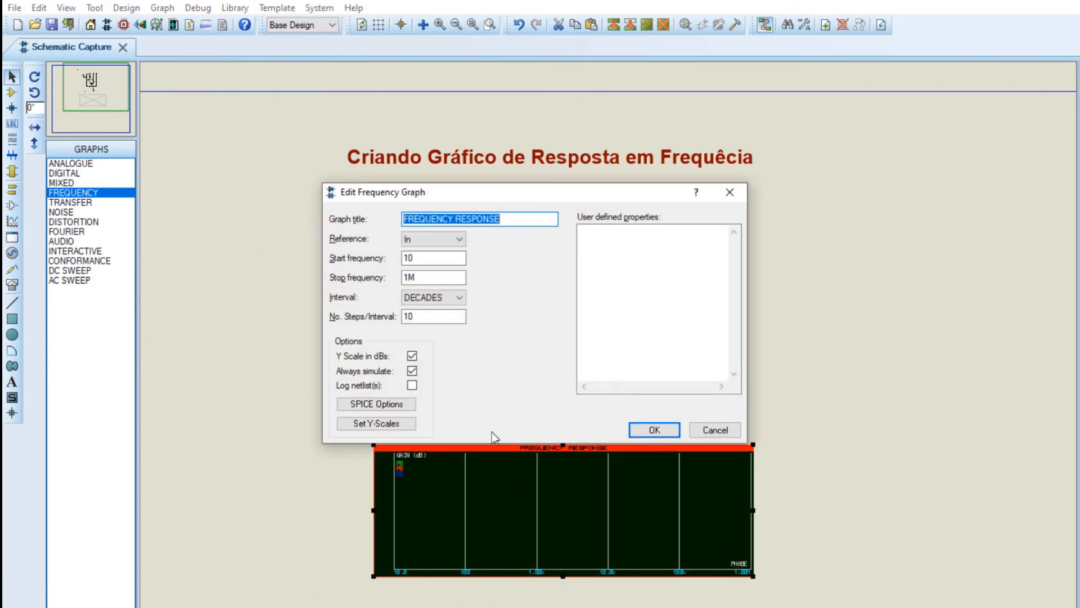
click(423, 242)
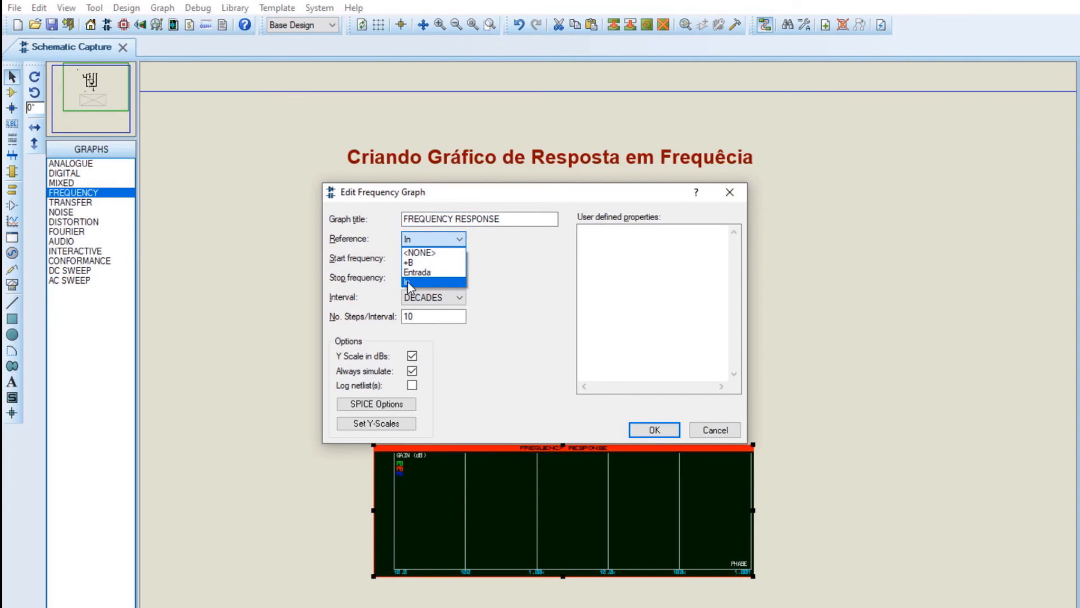
click(407, 281)
click(420, 242)
click(414, 283)
Set the frequency graph's stop frequency to 50k and apply the settings.
click(423, 258)
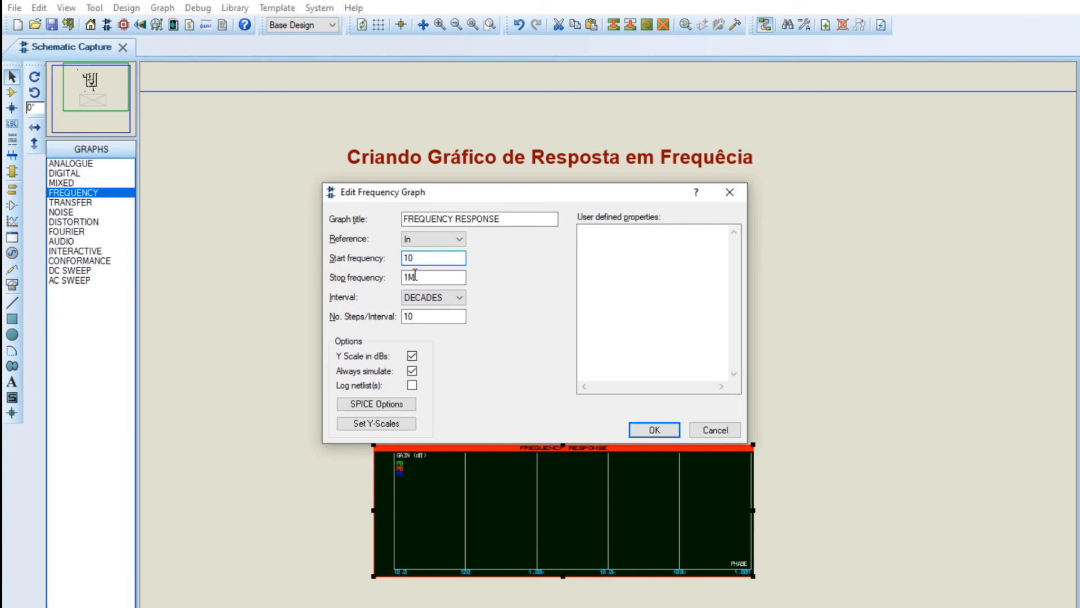
drag(417, 278, 406, 286)
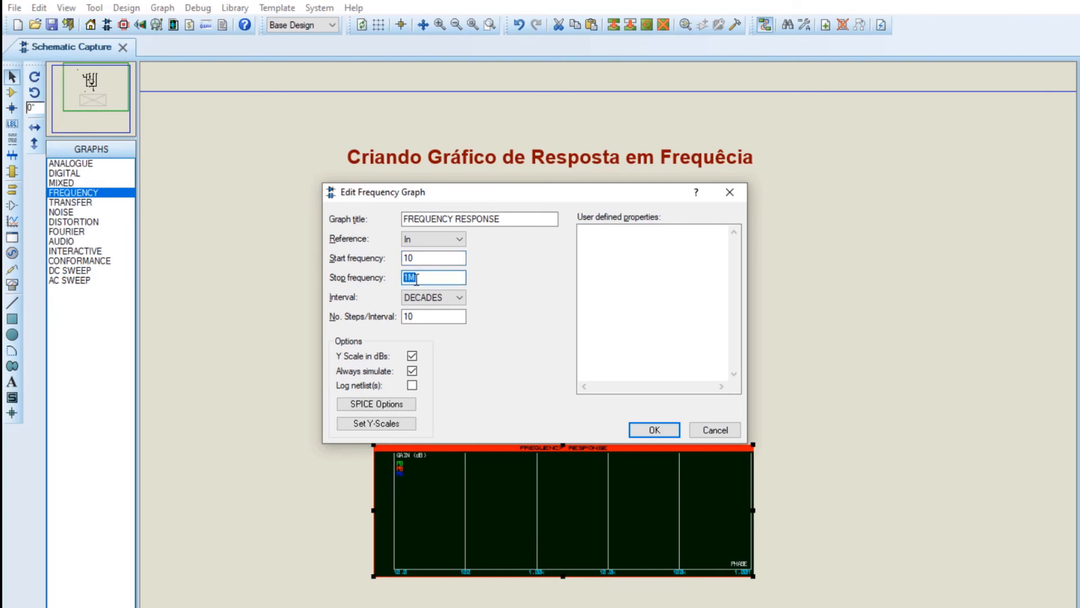
text(50k)
click(662, 430)
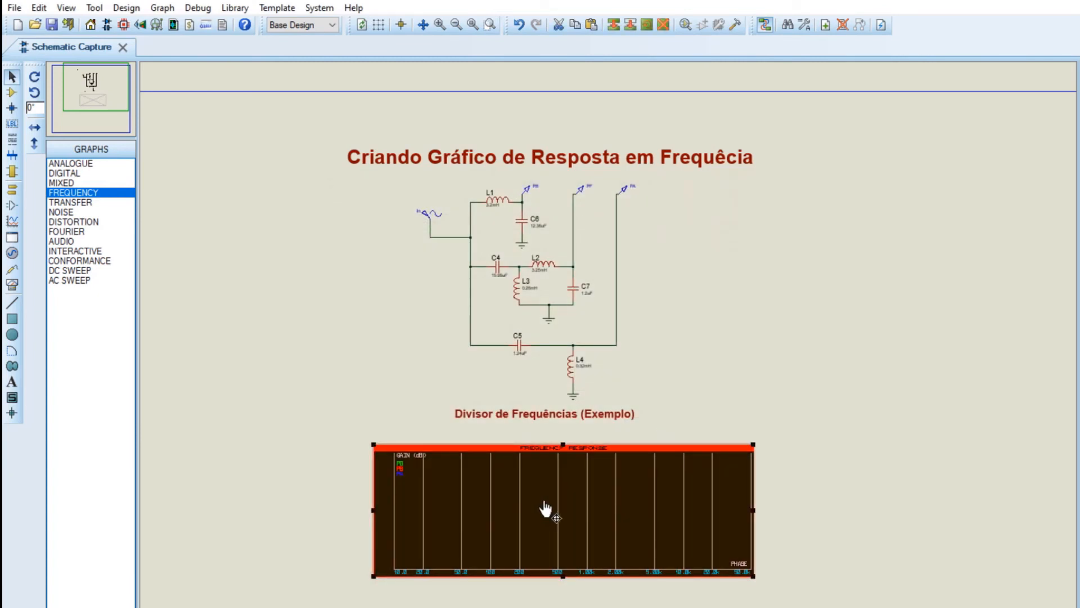
Simulate the frequency divider's graph and maximize it.
key(space)
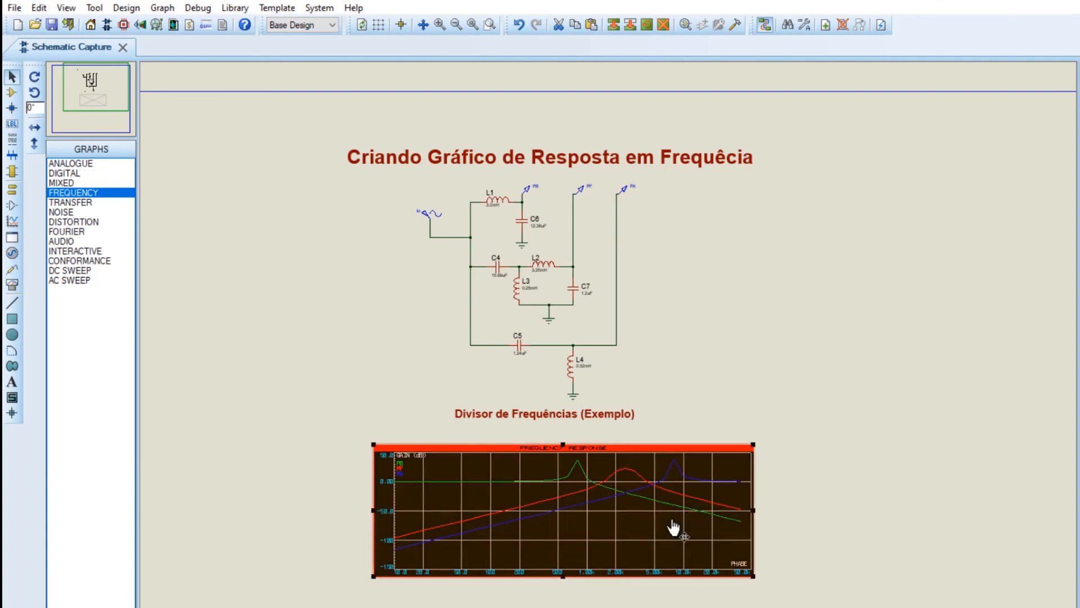
right_click(549, 495)
click(606, 442)
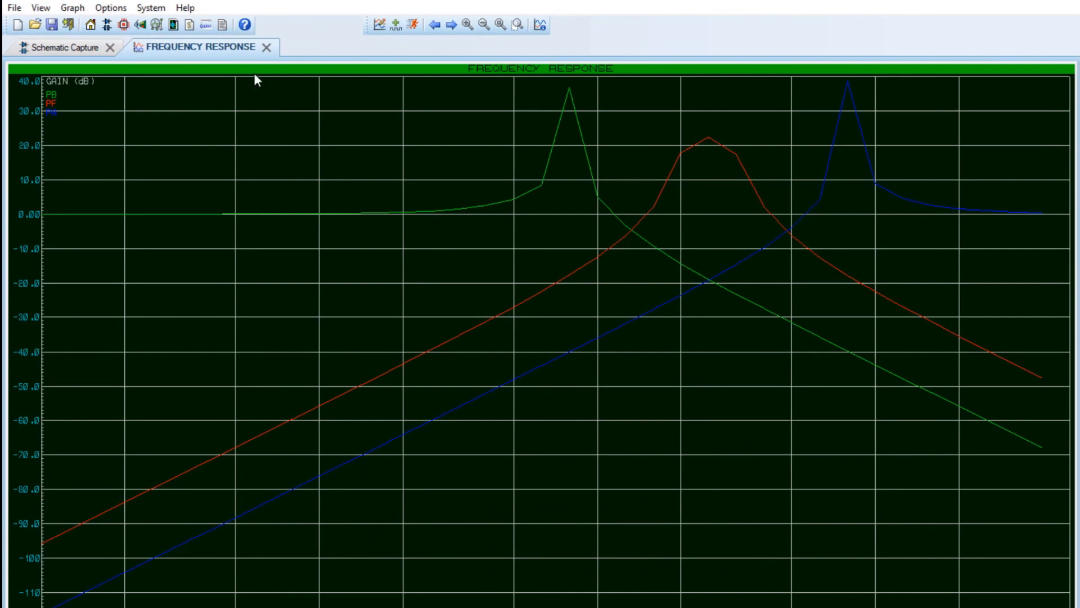
Review the divider circuit in the schematic and return to the maximized frequency response graph.
click(65, 47)
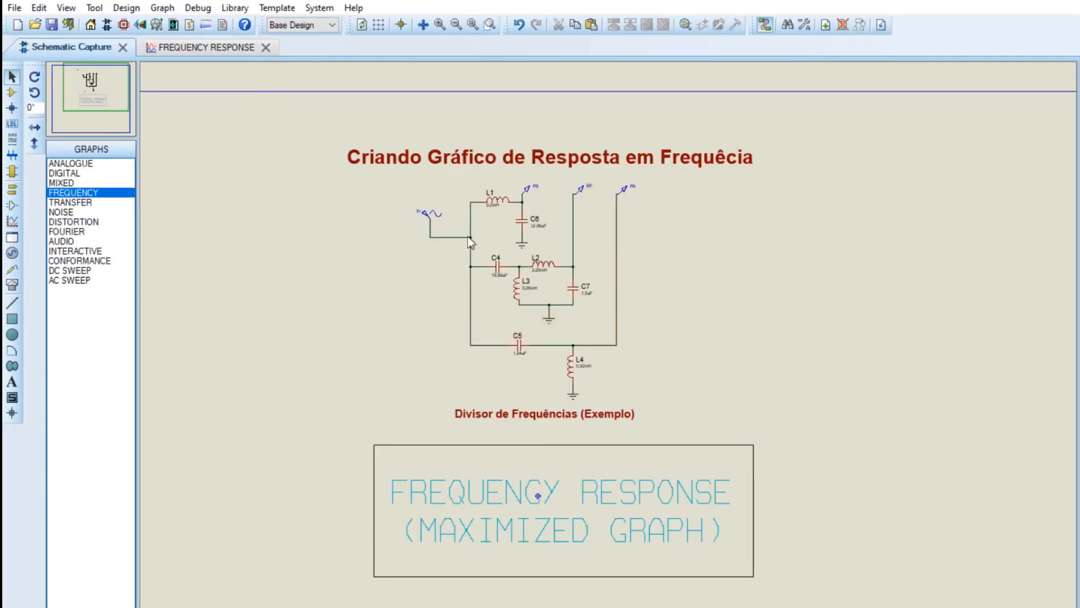
scroll(542, 271, up, 2)
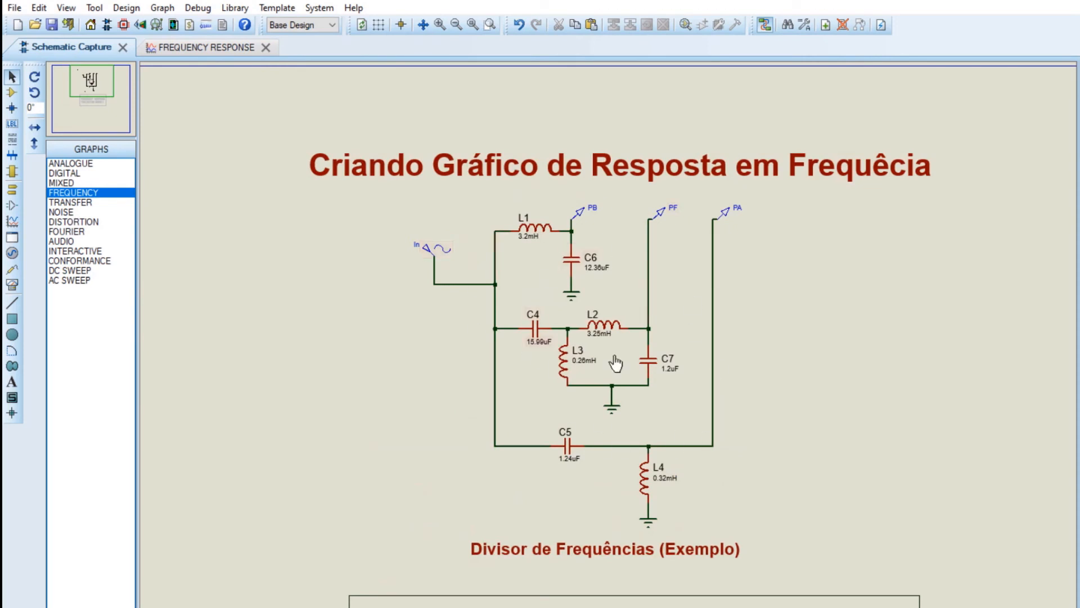
click(187, 46)
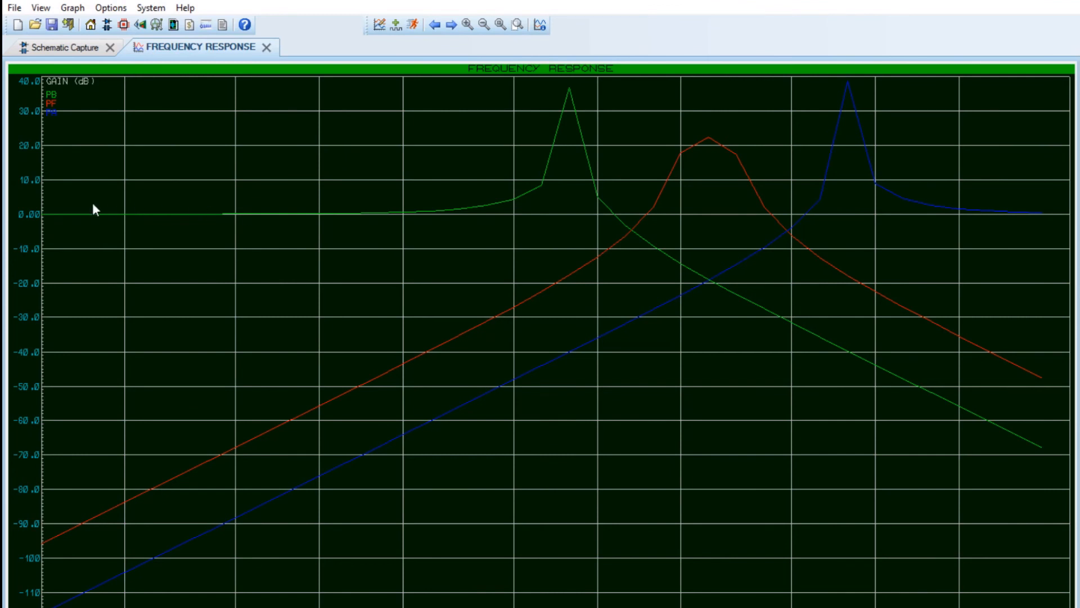
Read the peak of the PB curve and both 0 dB crossings of the PF curve with the graph cursor.
click(570, 138)
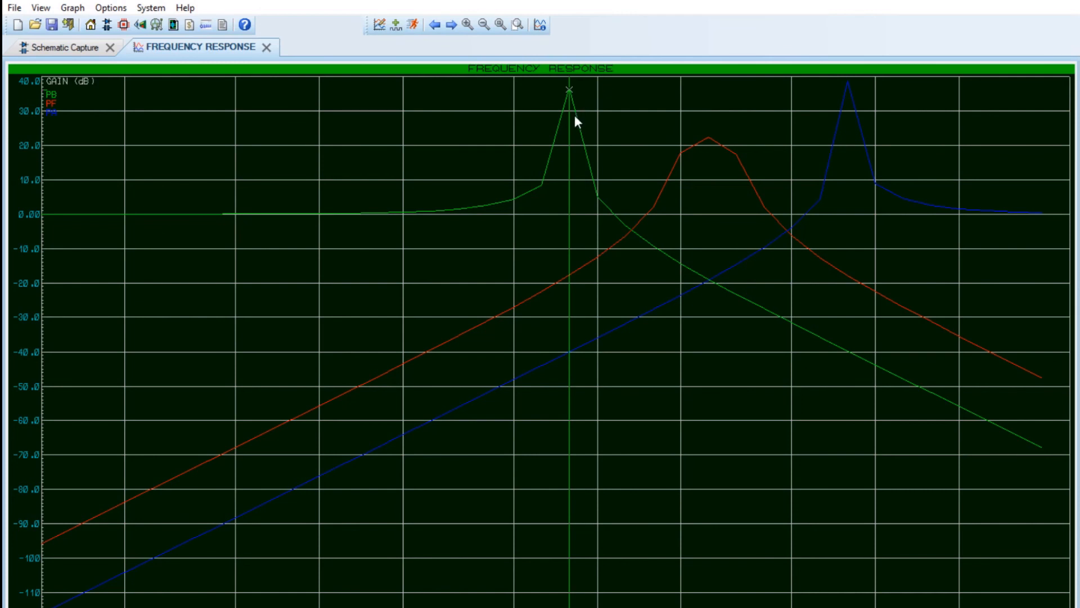
drag(570, 117, 571, 95)
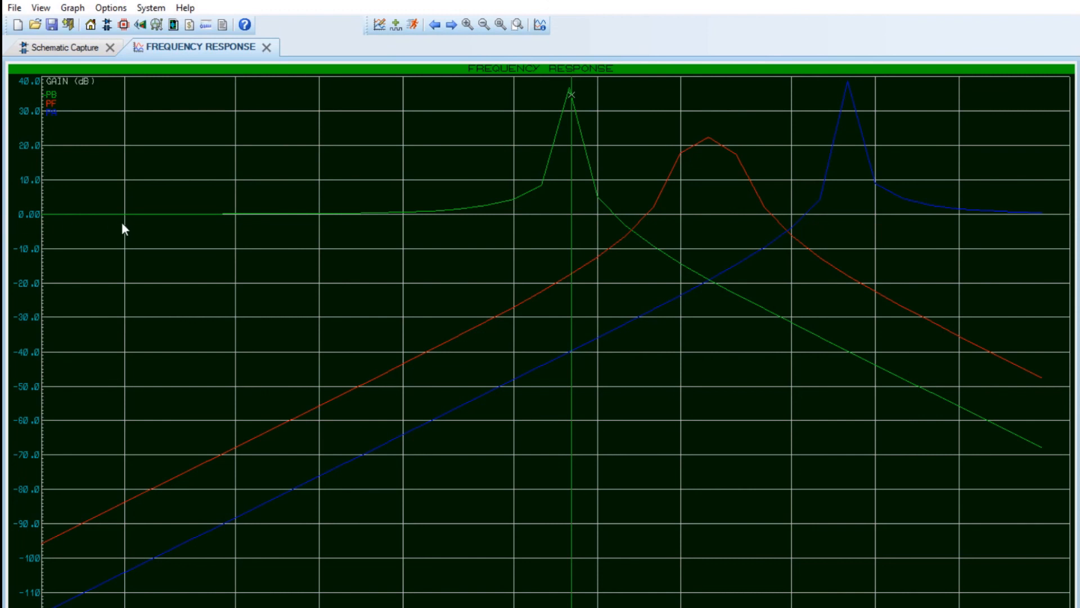
click(646, 216)
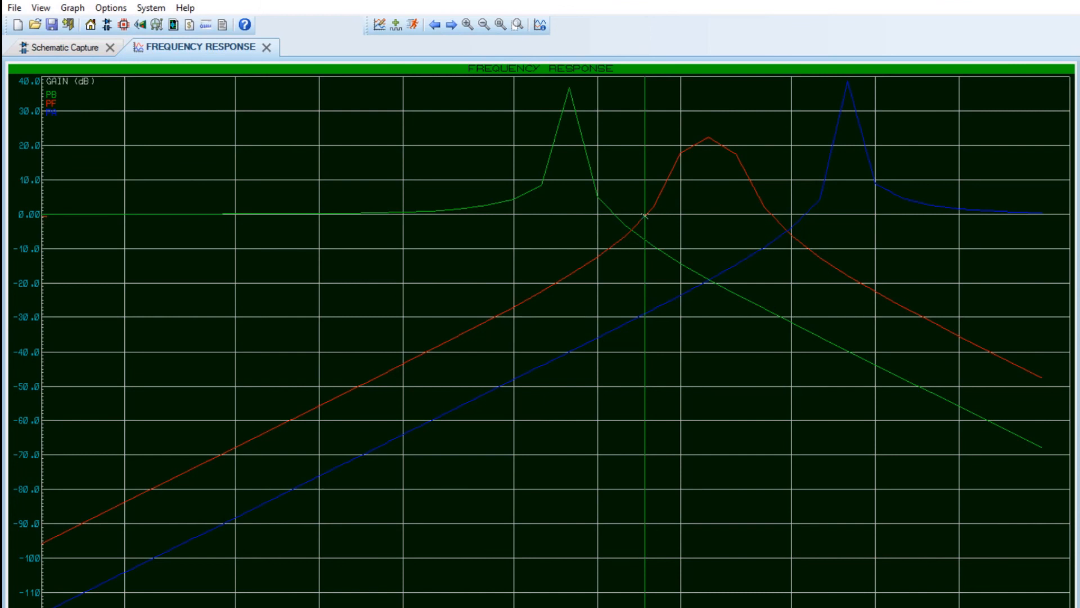
mouse_move(645, 216)
mouse_down()
mouse_move(498, 315)
mouse_move(207, 461)
mouse_move(575, 272)
mouse_move(642, 223)
mouse_move(248, 442)
mouse_move(624, 236)
mouse_move(708, 137)
mouse_move(735, 154)
mouse_move(774, 236)
mouse_move(773, 216)
mouse_up()
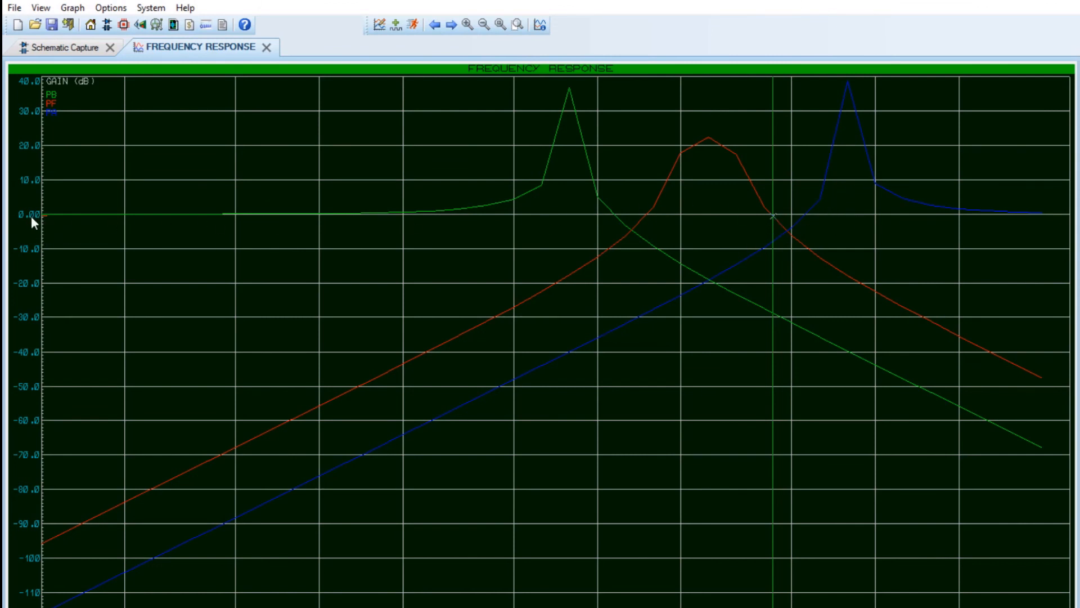
Read the PA curve's peak and its flat high-frequency end with the graph cursor.
click(848, 127)
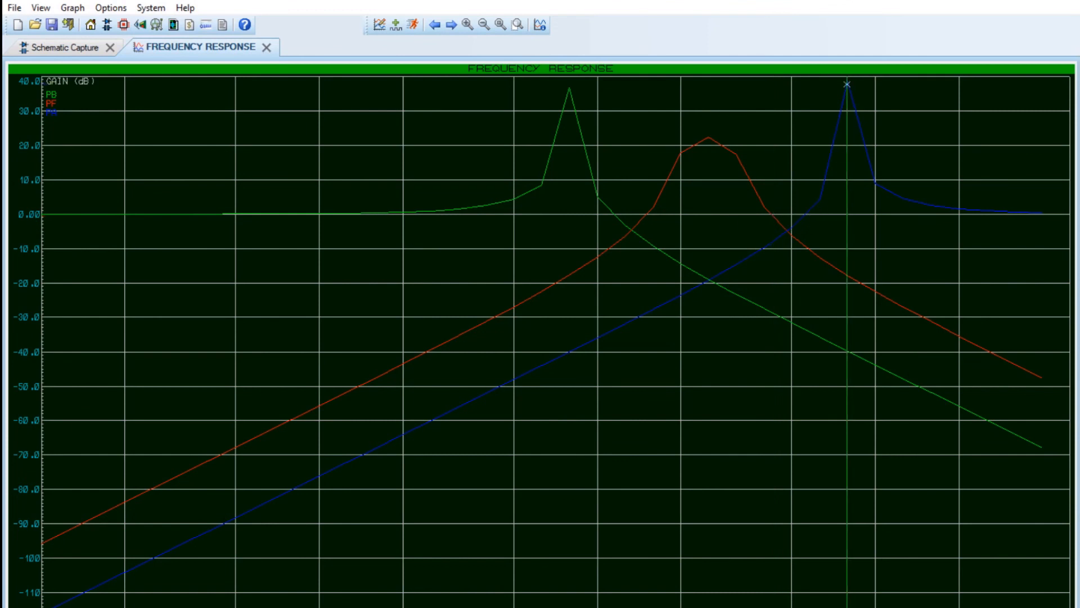
drag(847, 128, 850, 127)
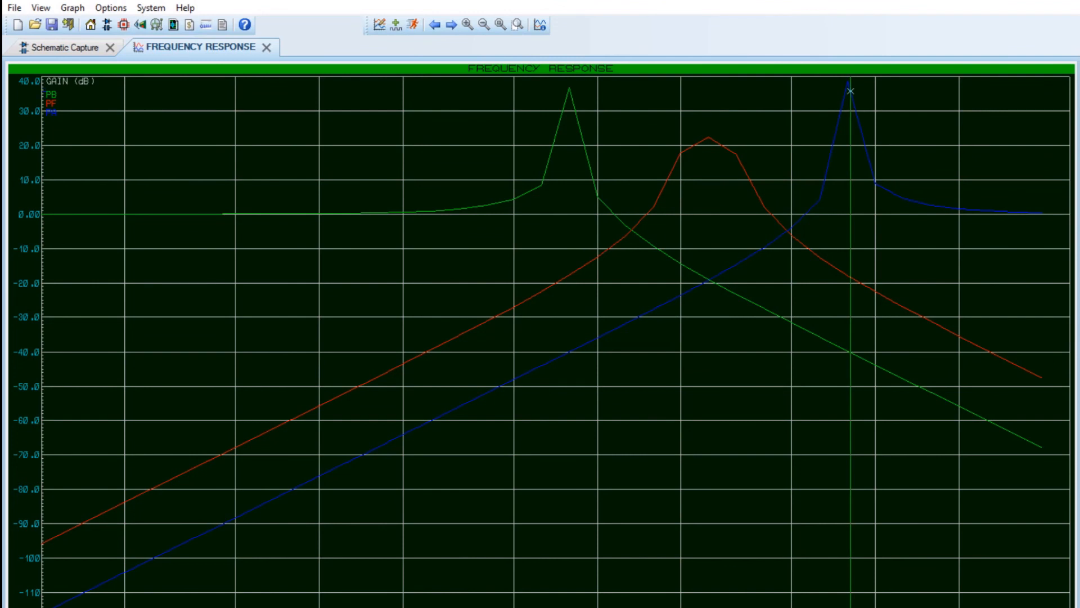
mouse_move(863, 137)
mouse_down()
mouse_move(998, 211)
mouse_move(1046, 213)
mouse_move(952, 208)
mouse_move(985, 210)
mouse_move(965, 209)
mouse_up()
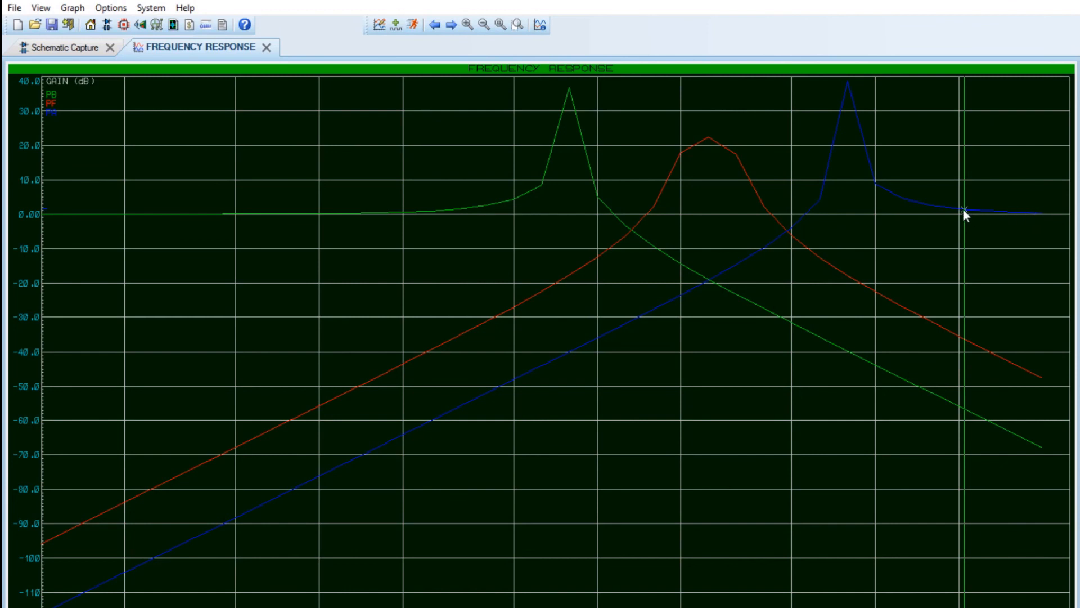
mouse_move(963, 208)
mouse_down()
mouse_move(1036, 212)
mouse_move(1011, 211)
mouse_up()
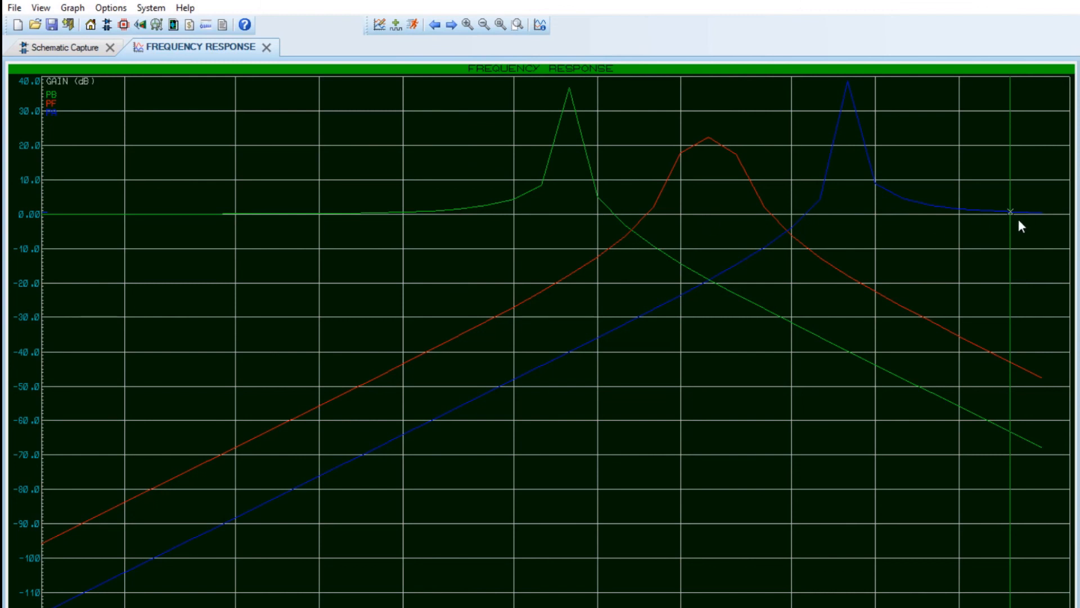
mouse_move(1012, 225)
mouse_down()
mouse_move(1043, 225)
mouse_move(1041, 212)
mouse_move(957, 208)
mouse_up()
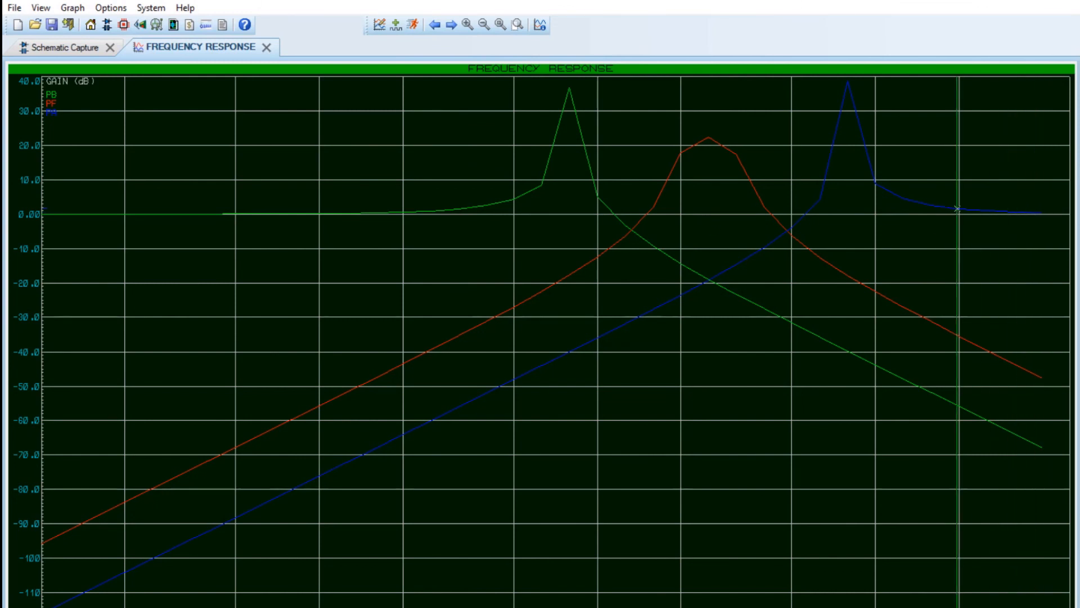
Change the maximized frequency graph's stop frequency to 100k.
right_click(455, 251)
click(512, 254)
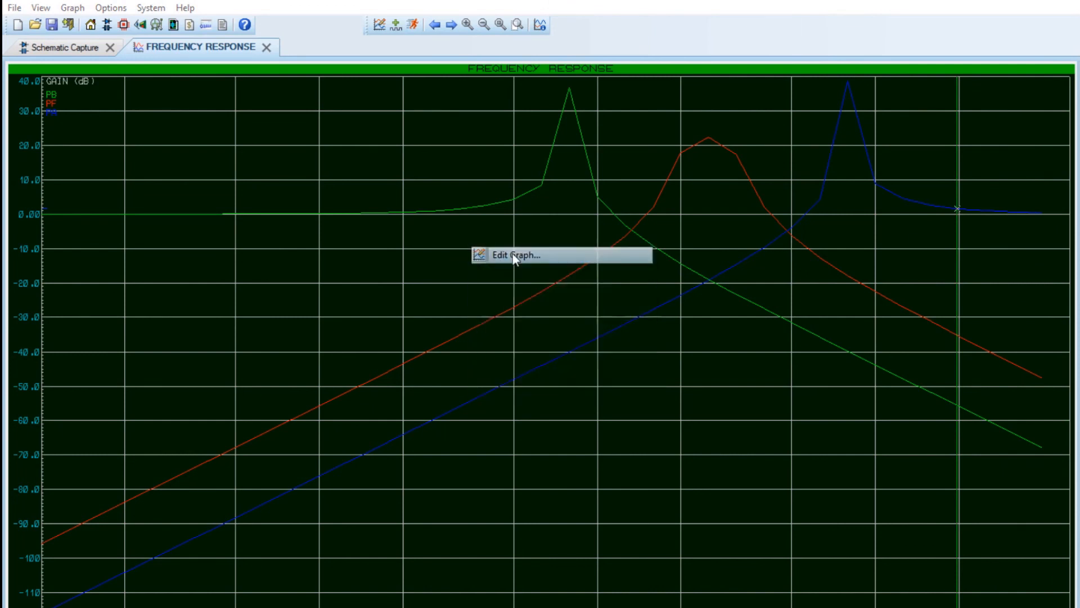
double_click(462, 278)
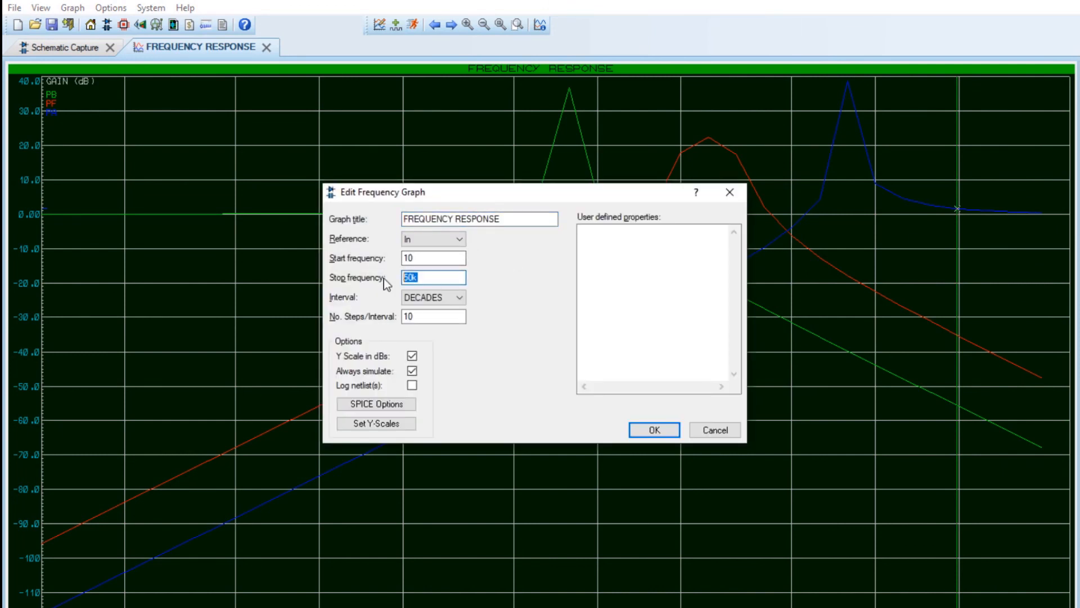
text(100)
click(654, 430)
Examine the PB curve over the extended range with the graph cursor and return to the schematic.
click(688, 452)
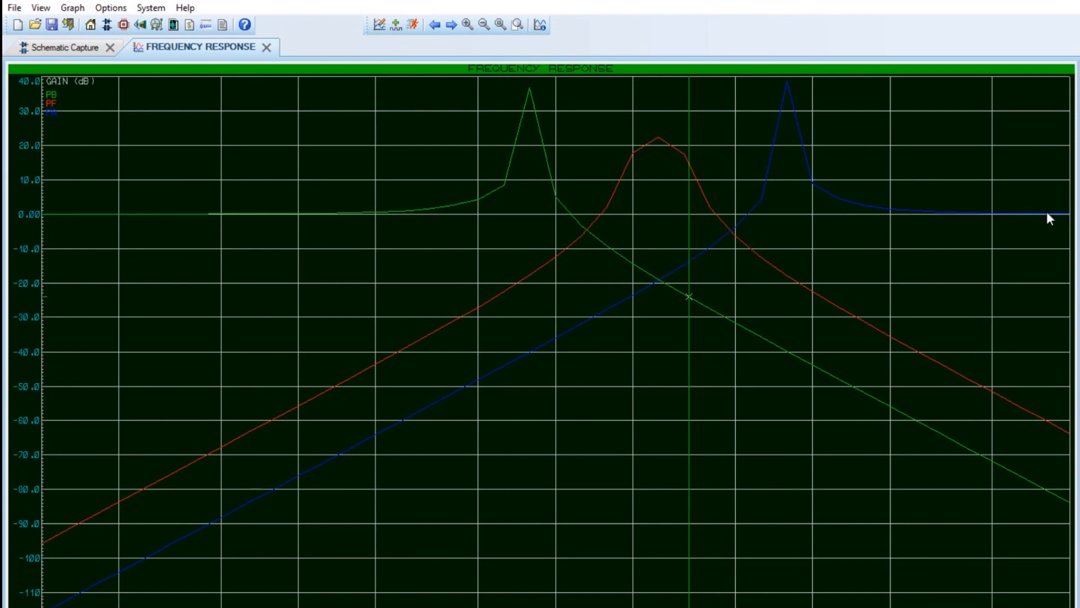
drag(714, 336, 509, 336)
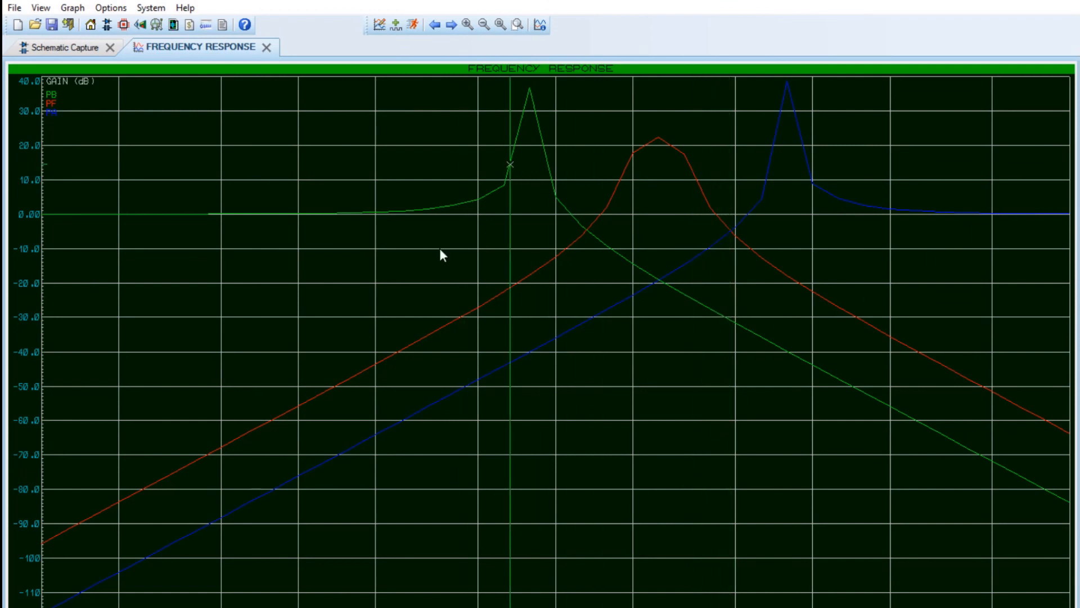
click(57, 49)
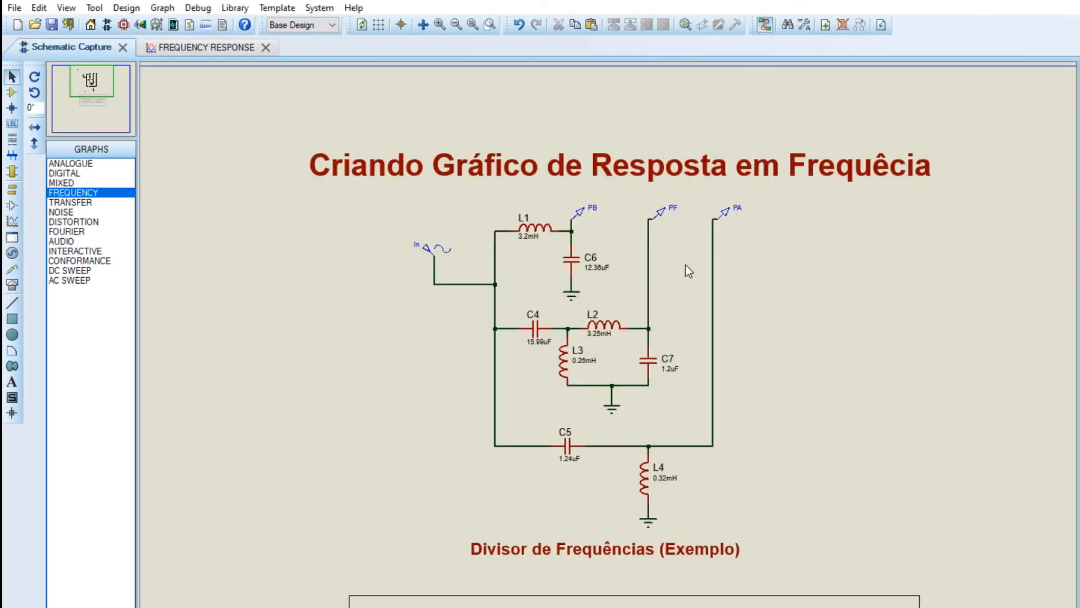